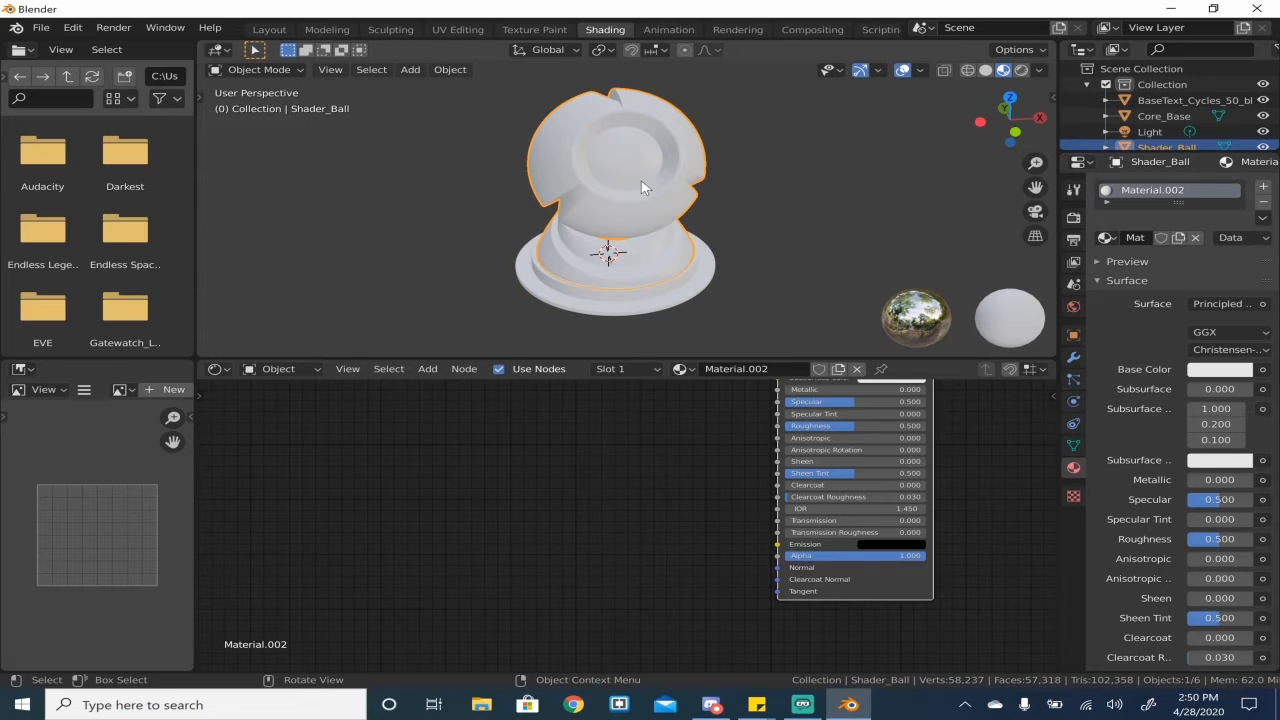
# - Select the shader ball's base and the title text on the base in turn to inspect their materials
pyautogui.moveTo(660, 226); pyautogui.dragTo(650, 188, button='middle')
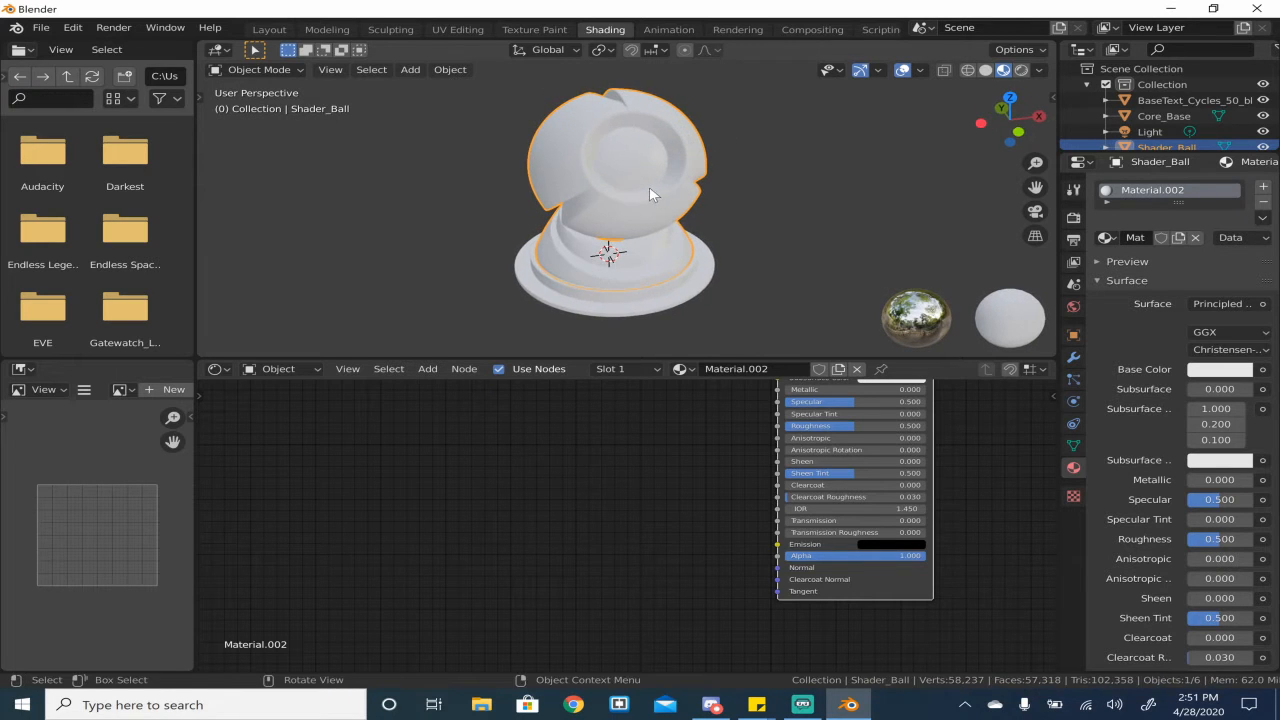
pyautogui.scroll(2, 645, 196)
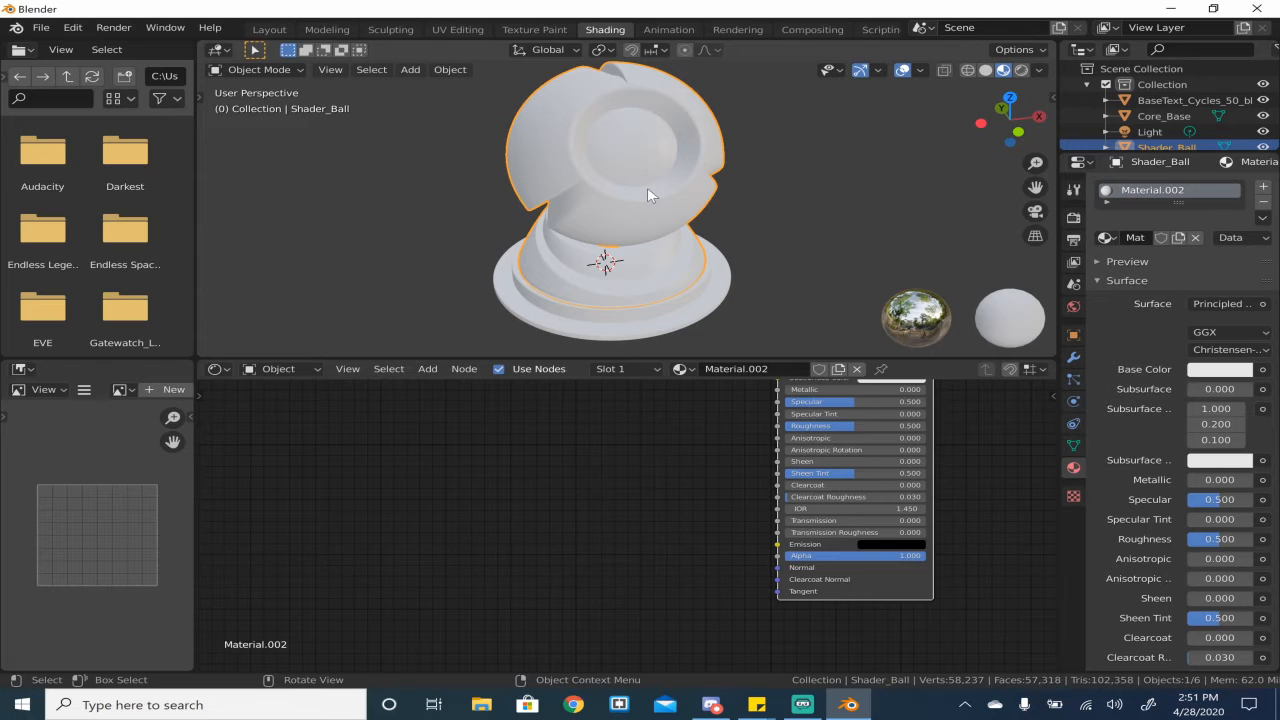
pyautogui.moveTo(647, 195); pyautogui.dragTo(593, 231, button='middle')
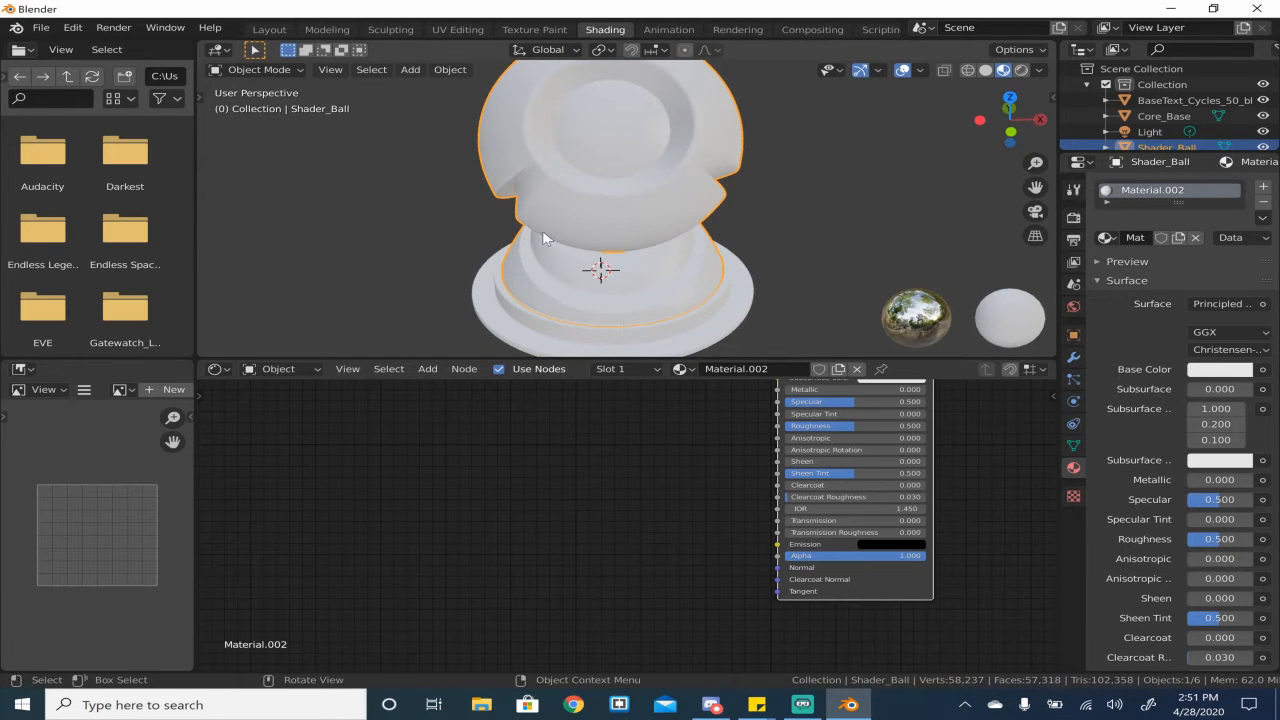
pyautogui.click(590, 339)
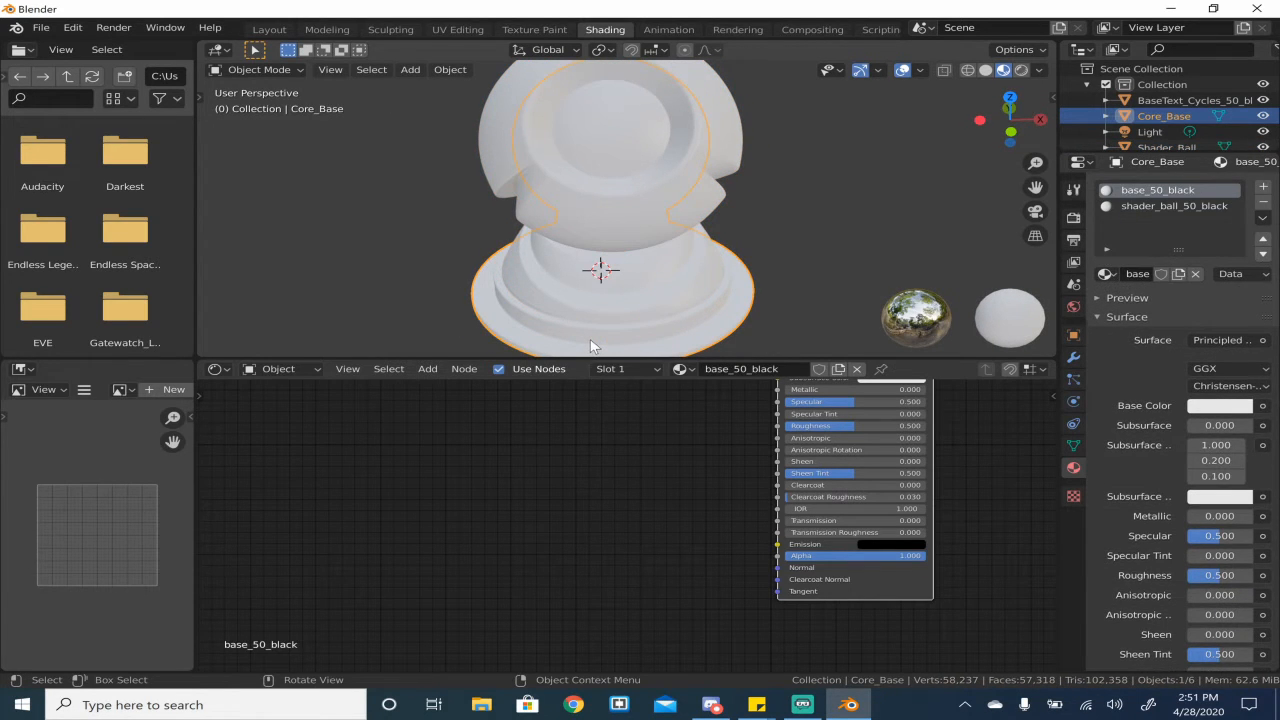
pyautogui.click(587, 338)
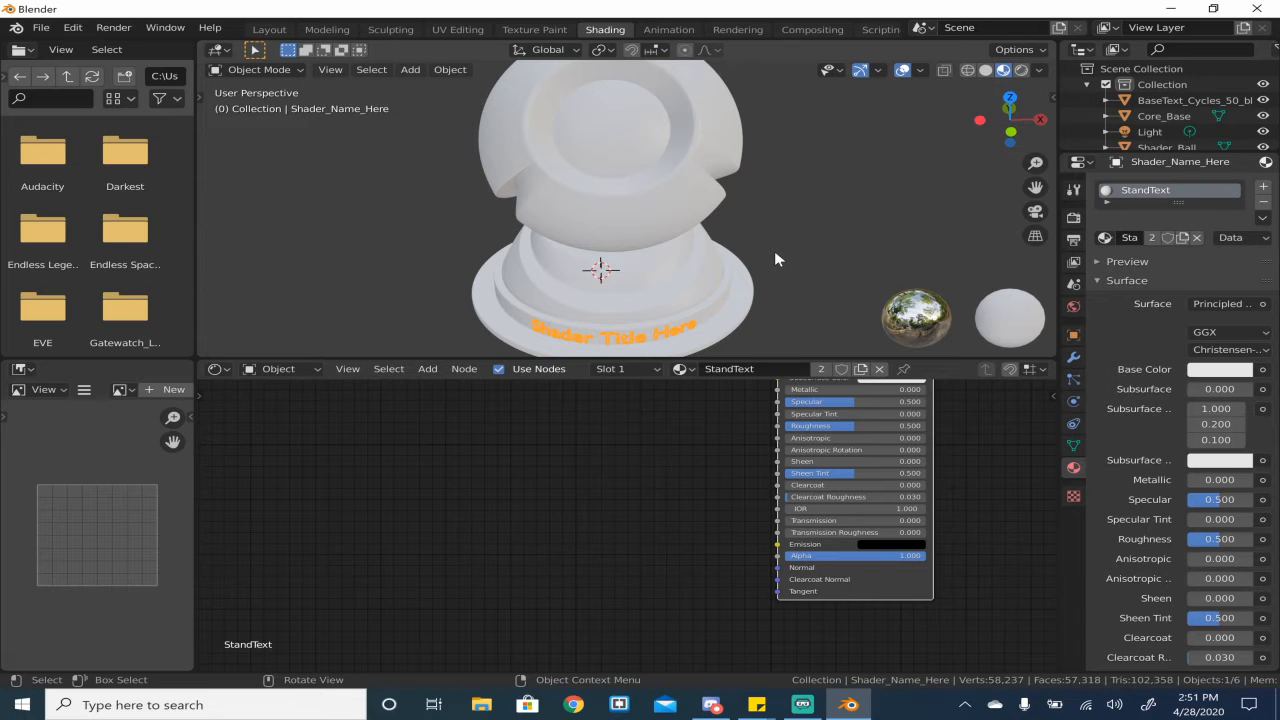
# - Select the shader ball and move its Material Output node farther away from the Principled BSDF node
pyautogui.moveTo(862, 473); pyautogui.dragTo(805, 570, button='middle')
pyautogui.moveTo(717, 552); pyautogui.dragTo(625, 629, button='middle')
pyautogui.scroll(-1, 628, 616)
pyautogui.scroll(6, 752, 515)
pyautogui.click(551, 230)
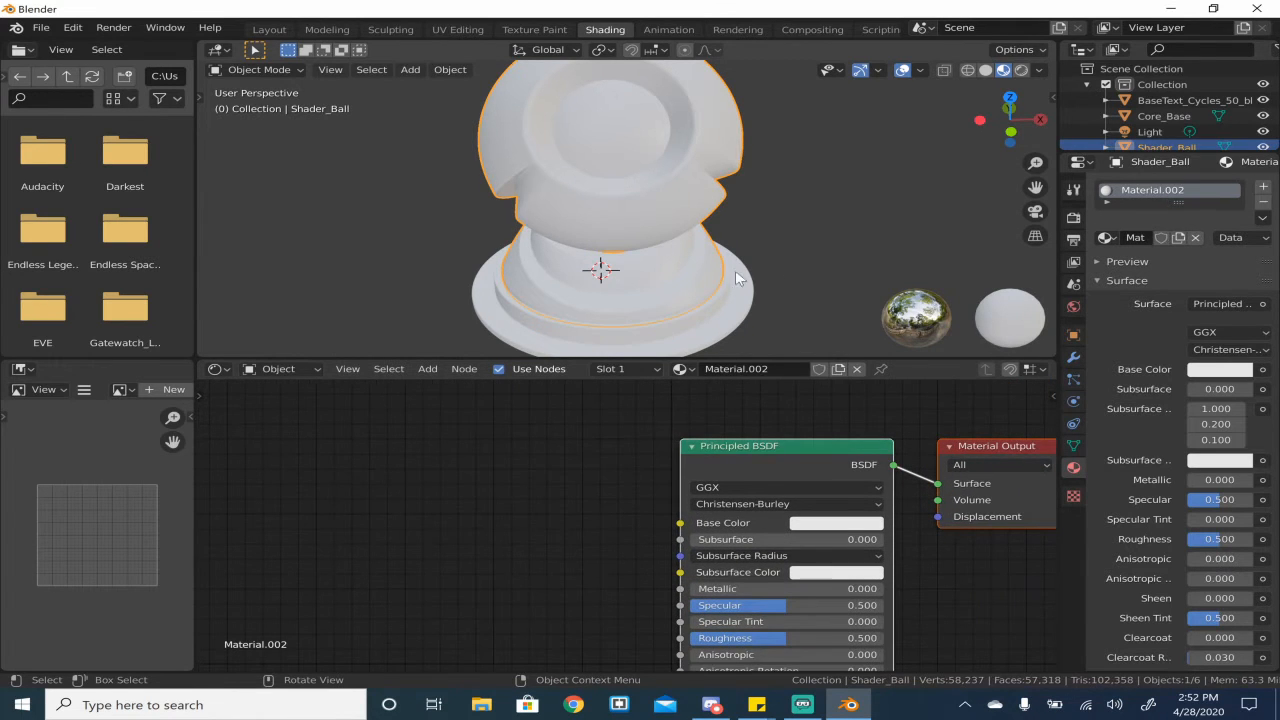
pyautogui.moveTo(810, 456); pyautogui.dragTo(563, 450)
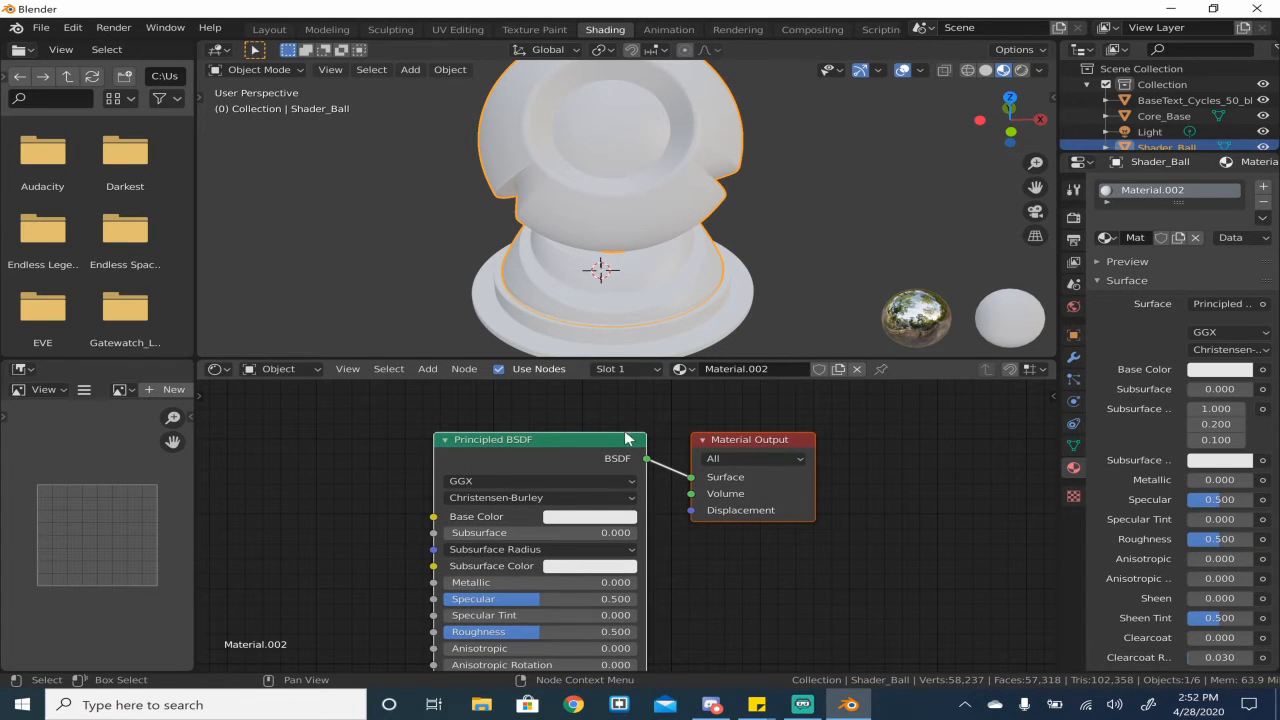
pyautogui.click(765, 441)
pyautogui.moveTo(765, 440); pyautogui.dragTo(858, 427)
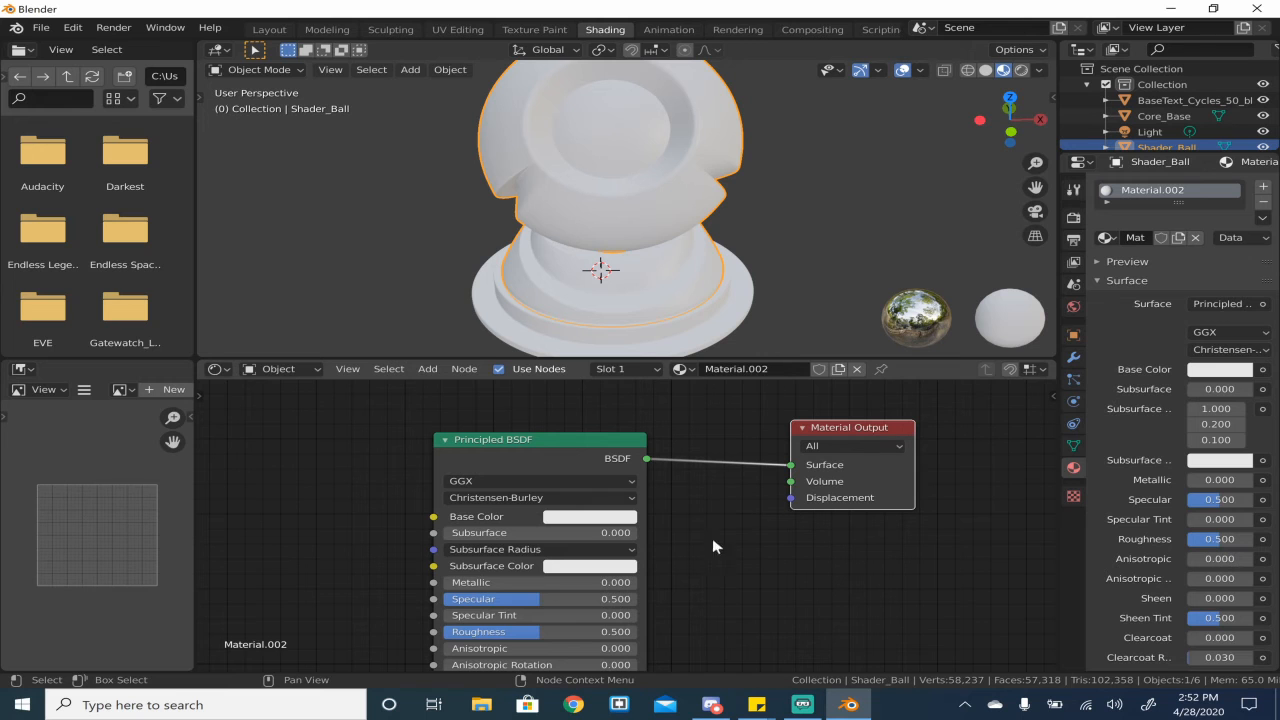
# - Set the Principled BSDF's Metallic, Specular, Anisotropic and Sheen Tint to 1.000, Specular Tint to 0.984, Roughness to 0.980 and Clearcoat to 0.107
pyautogui.scroll(-3, 658, 565)
pyautogui.moveTo(658, 565); pyautogui.dragTo(772, 497, button='middle')
pyautogui.moveTo(560, 189); pyautogui.dragTo(703, 214, button='middle')
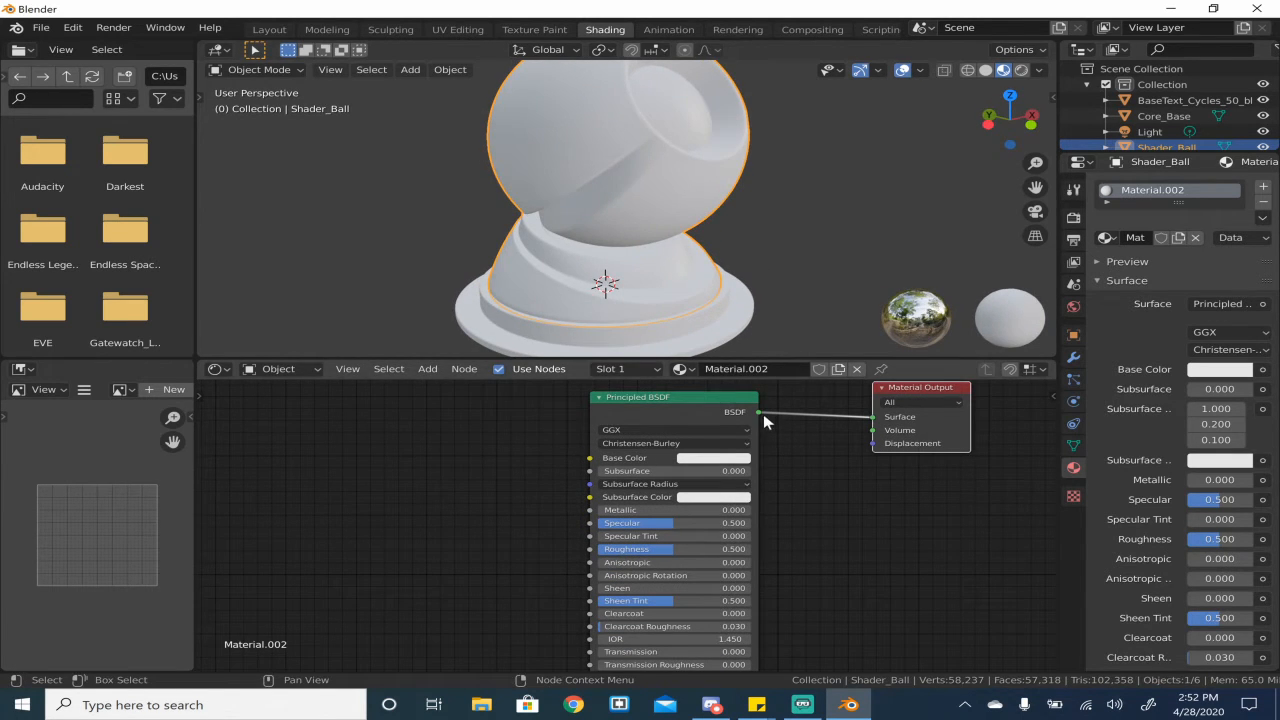
pyautogui.scroll(-2, 650, 410)
pyautogui.moveTo(666, 459); pyautogui.dragTo(675, 428, button='middle')
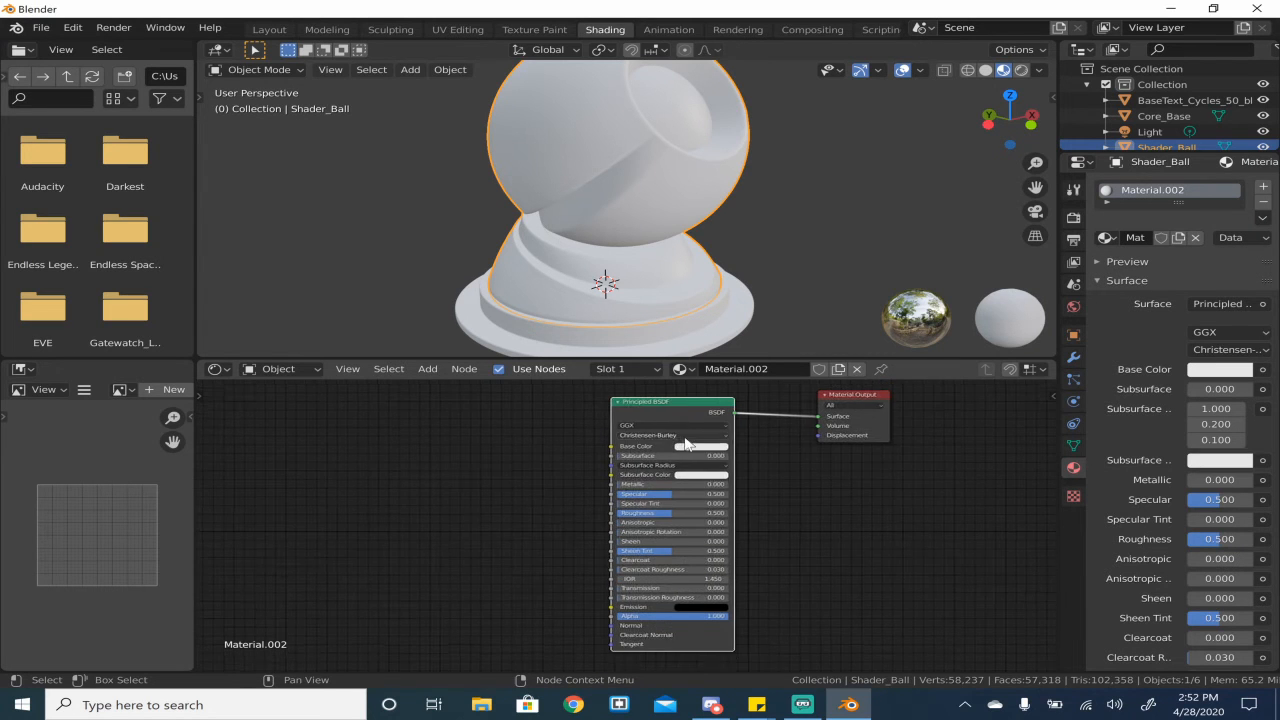
pyautogui.scroll(1, 681, 436)
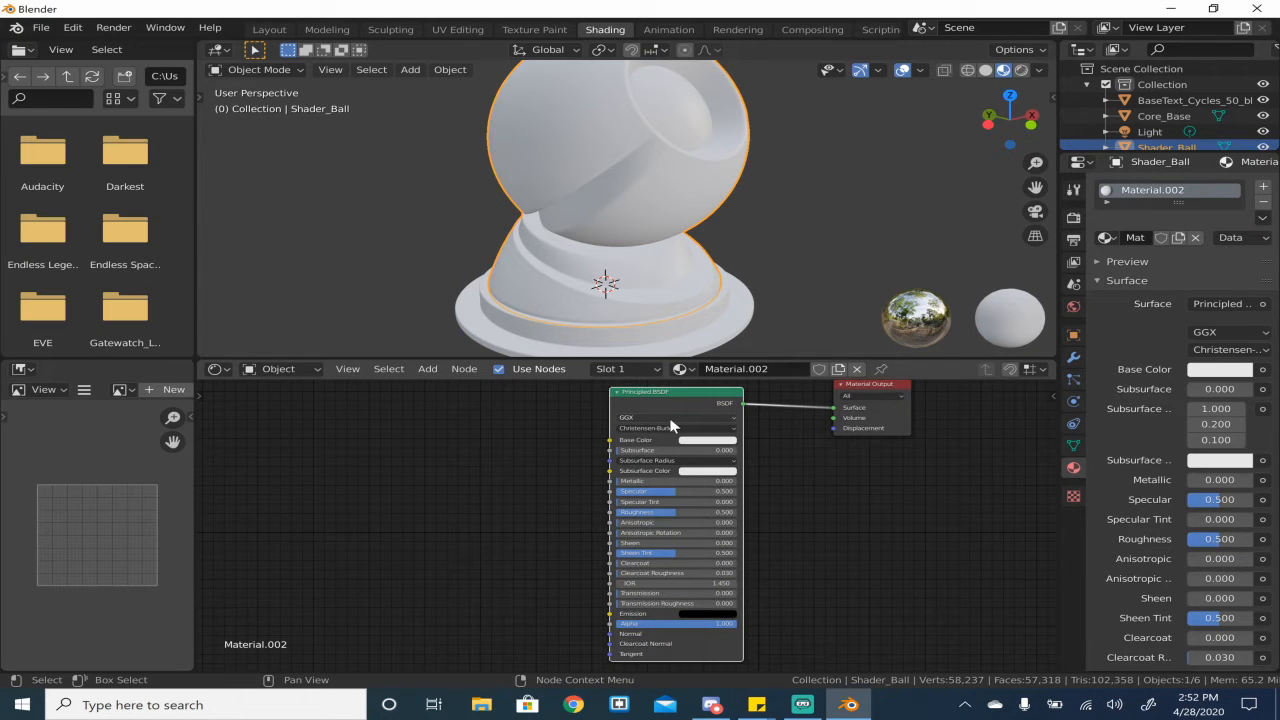
pyautogui.moveTo(680, 522); pyautogui.dragTo(751, 522)
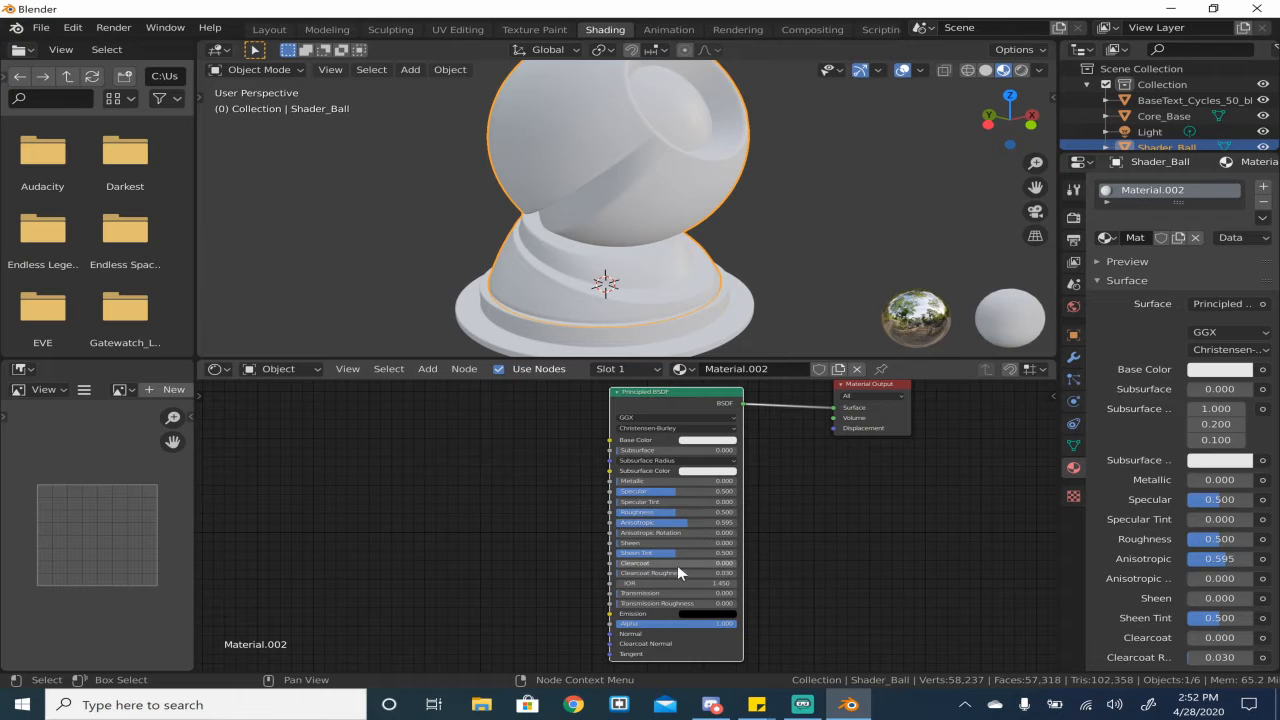
pyautogui.moveTo(677, 564); pyautogui.dragTo(690, 564)
pyautogui.click(632, 543)
pyautogui.press('Return')
pyautogui.moveTo(705, 555); pyautogui.dragTo(765, 522)
pyautogui.moveTo(690, 512); pyautogui.dragTo(745, 491)
pyautogui.moveTo(645, 481); pyautogui.dragTo(745, 481)
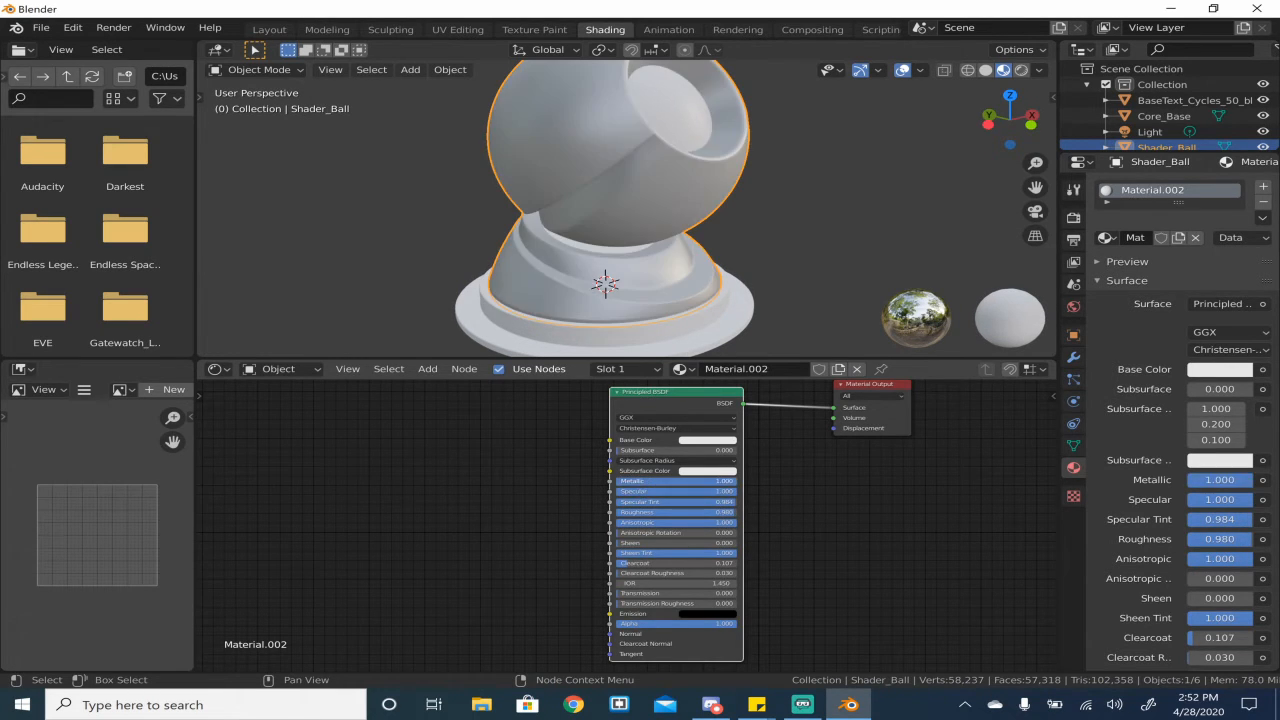
# - Assign the existing Material.001 to the shader ball in place of its current material
pyautogui.moveTo(680, 202); pyautogui.dragTo(704, 239, button='middle')
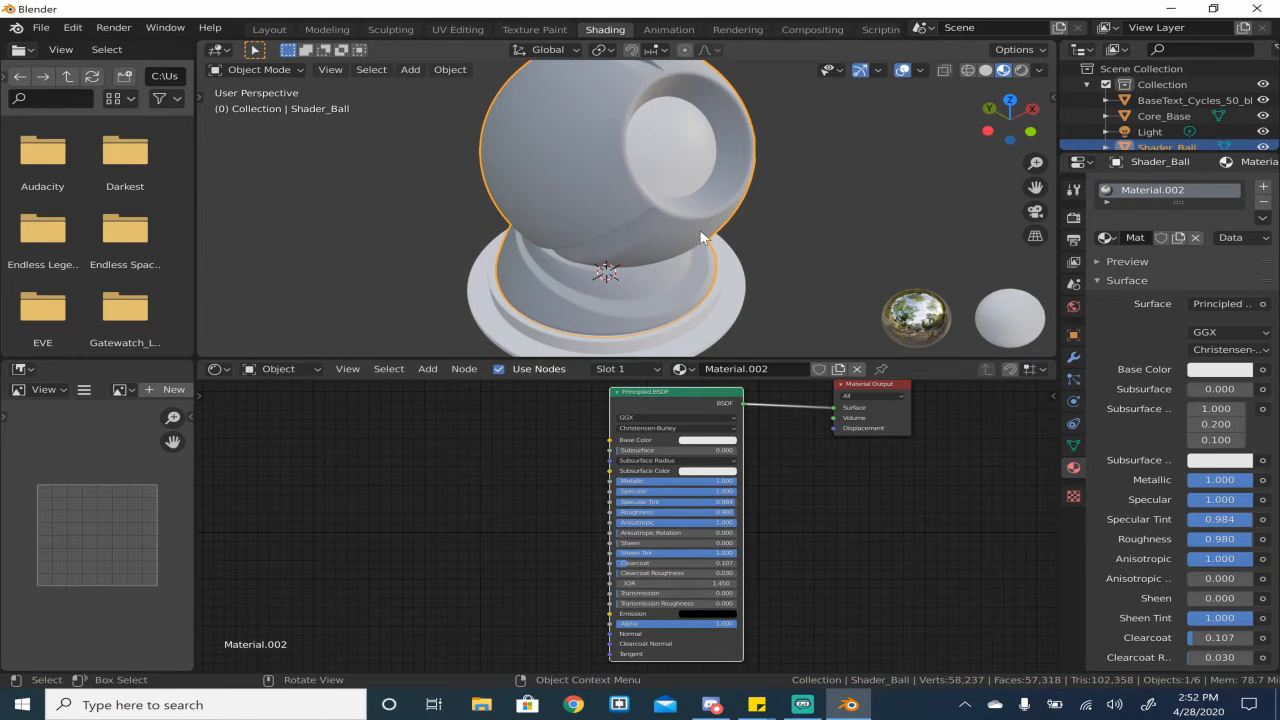
pyautogui.click(1073, 306)
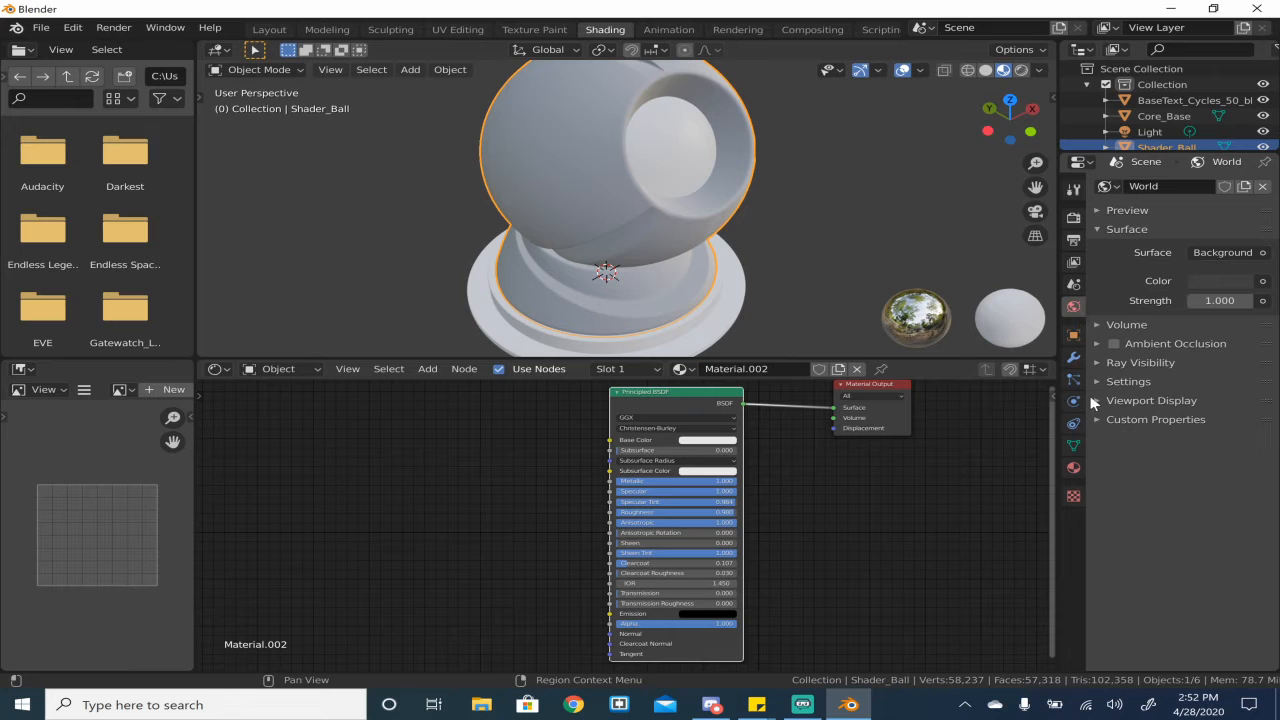
pyautogui.click(1073, 467)
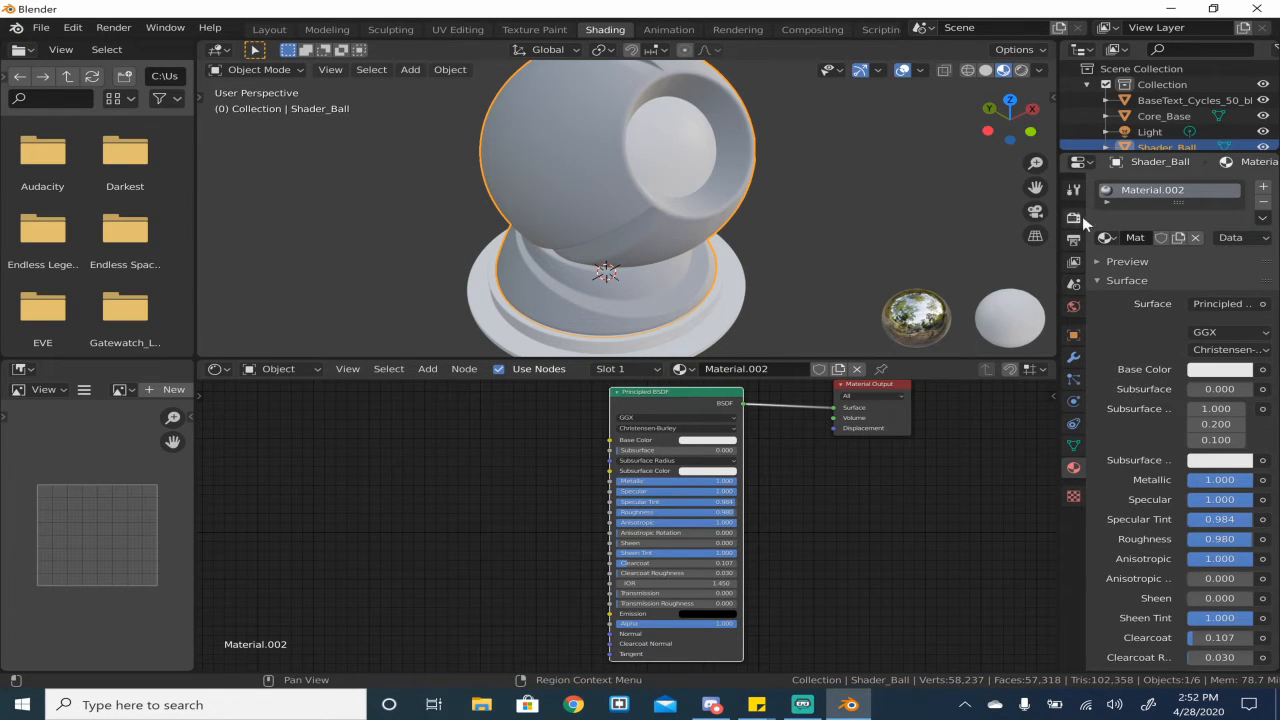
pyautogui.click(1105, 237)
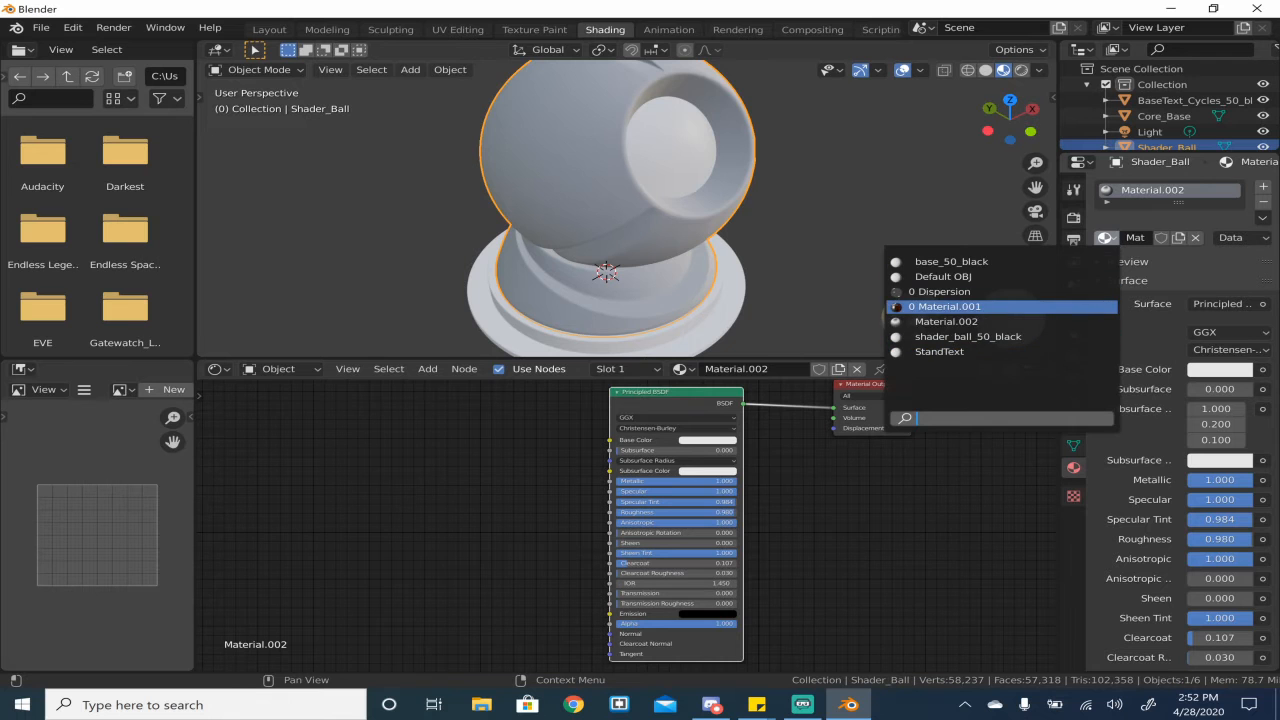
pyautogui.click(945, 306)
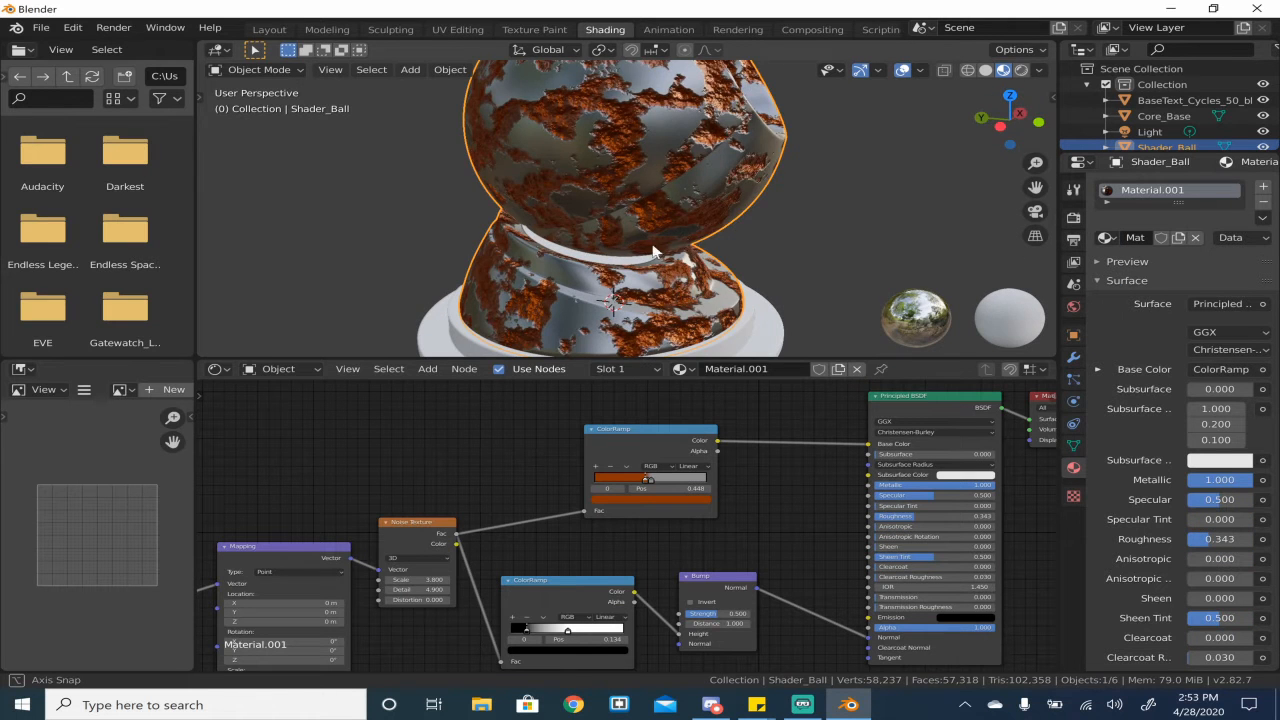
# - Examine Material.001's node network, including its ColorRamp and Bump nodes, and the rust relief on the shader ball's surface
pyautogui.scroll(-2, 819, 538)
pyautogui.moveTo(715, 560); pyautogui.dragTo(756, 562, button='middle')
pyautogui.scroll(1, 784, 478)
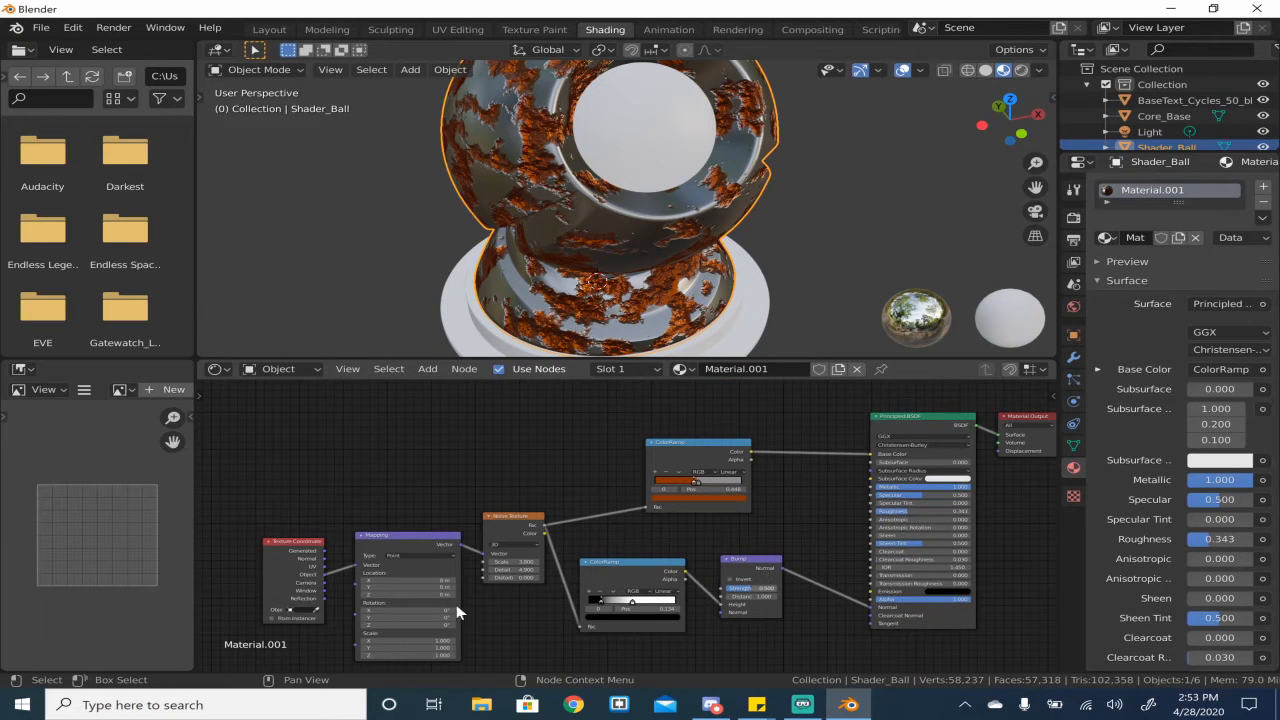
pyautogui.moveTo(288, 462); pyautogui.dragTo(774, 508)
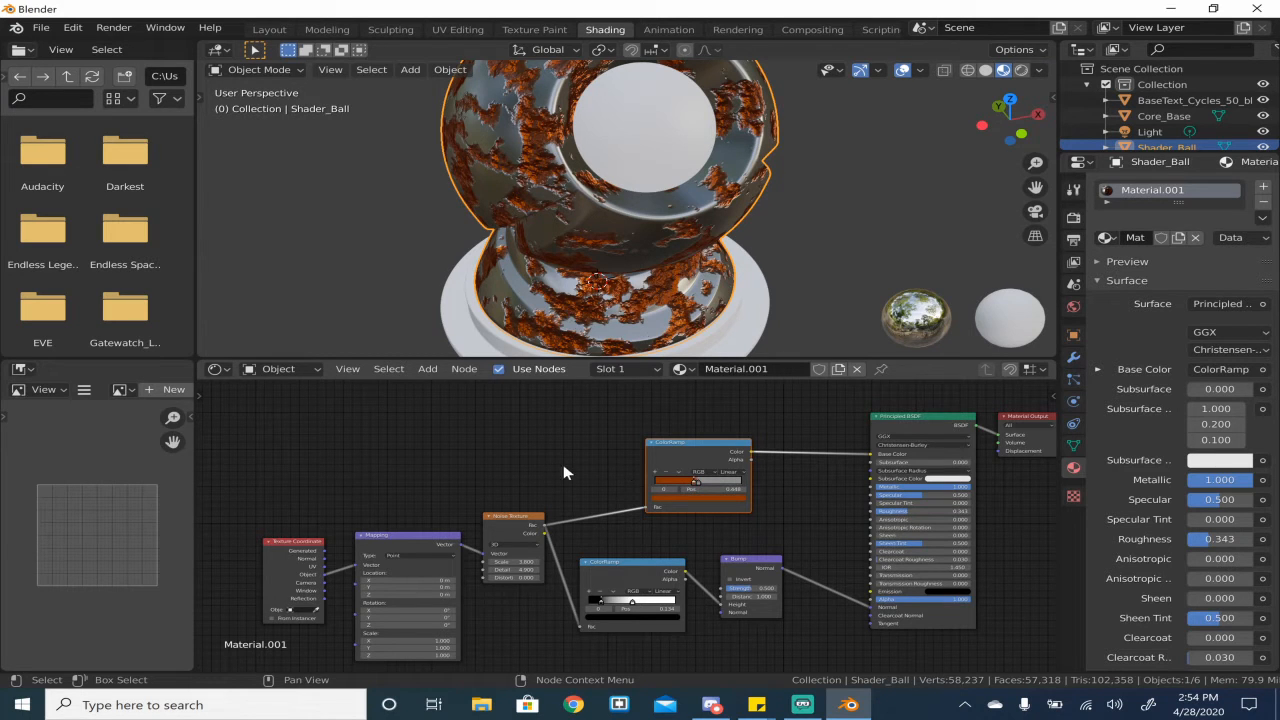
pyautogui.scroll(1, 632, 308)
pyautogui.moveTo(634, 307); pyautogui.dragTo(734, 257, button='middle')
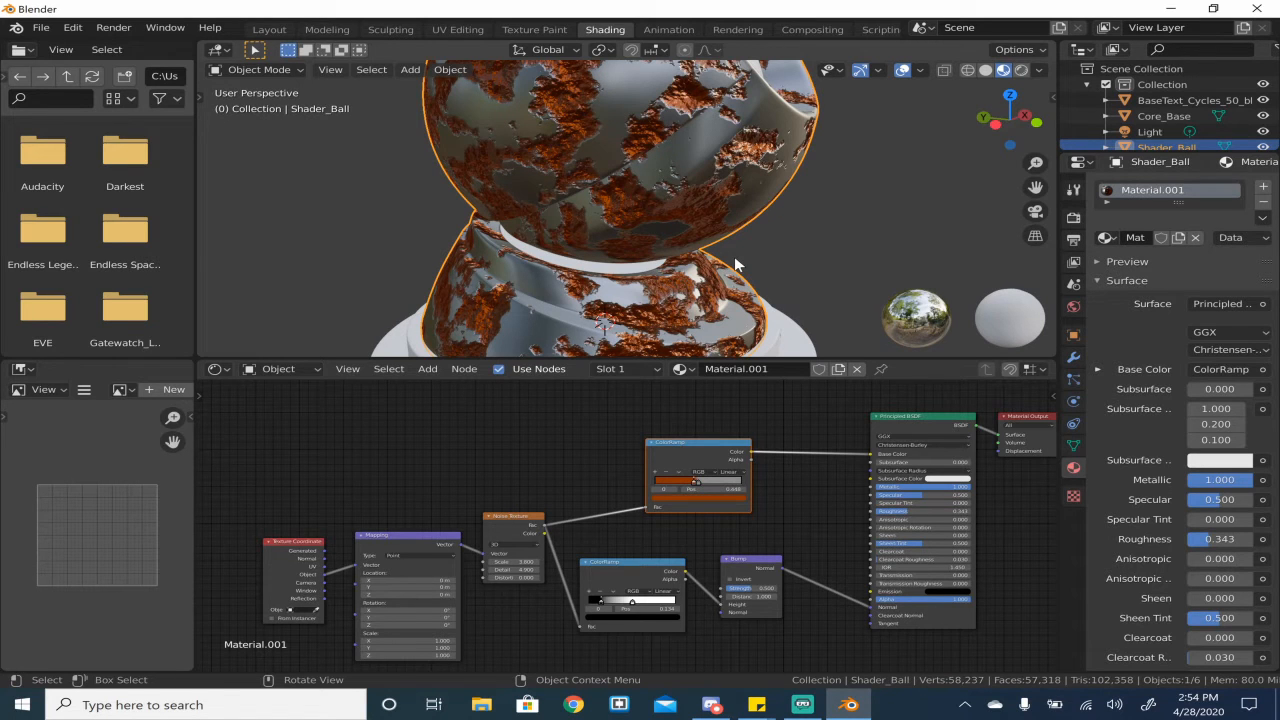
pyautogui.moveTo(734, 257); pyautogui.dragTo(549, 280, button='middle')
pyautogui.moveTo(525, 188); pyautogui.dragTo(666, 185, button='middle')
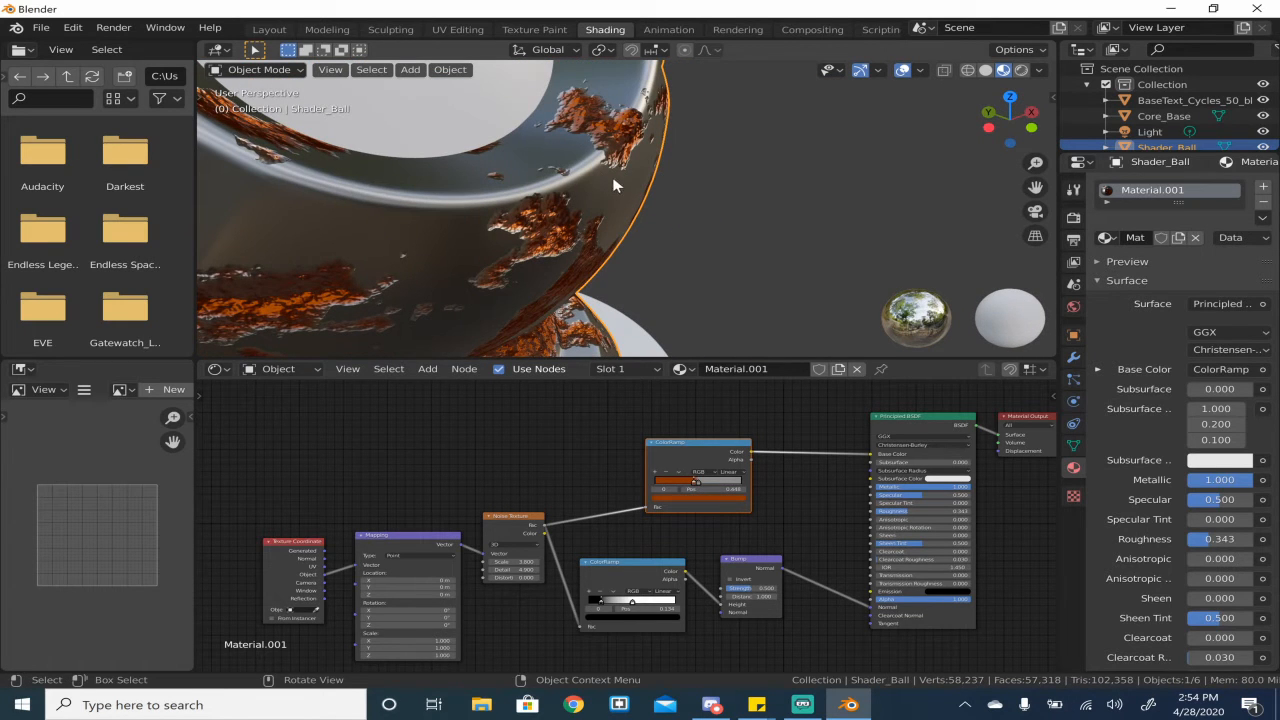
pyautogui.moveTo(608, 176); pyautogui.dragTo(809, 168, button='middle')
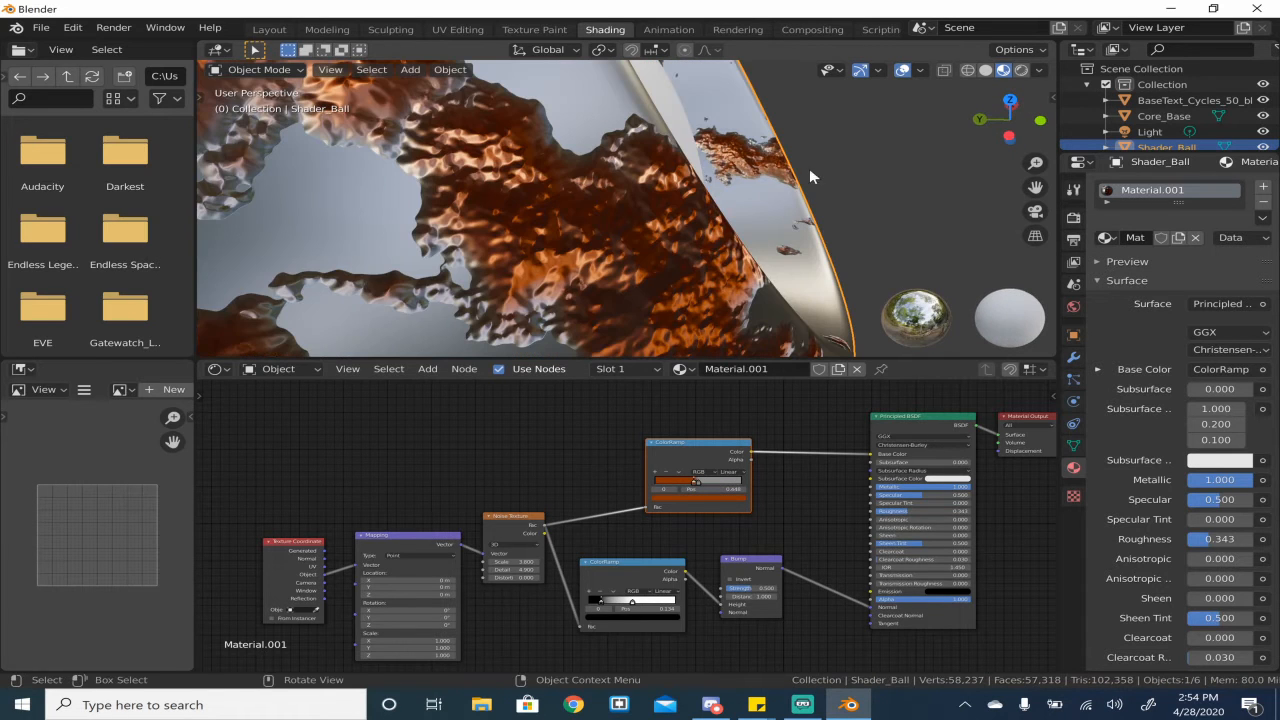
pyautogui.scroll(1, 818, 174)
pyautogui.scroll(-1, 806, 176)
pyautogui.scroll(-1, 804, 177)
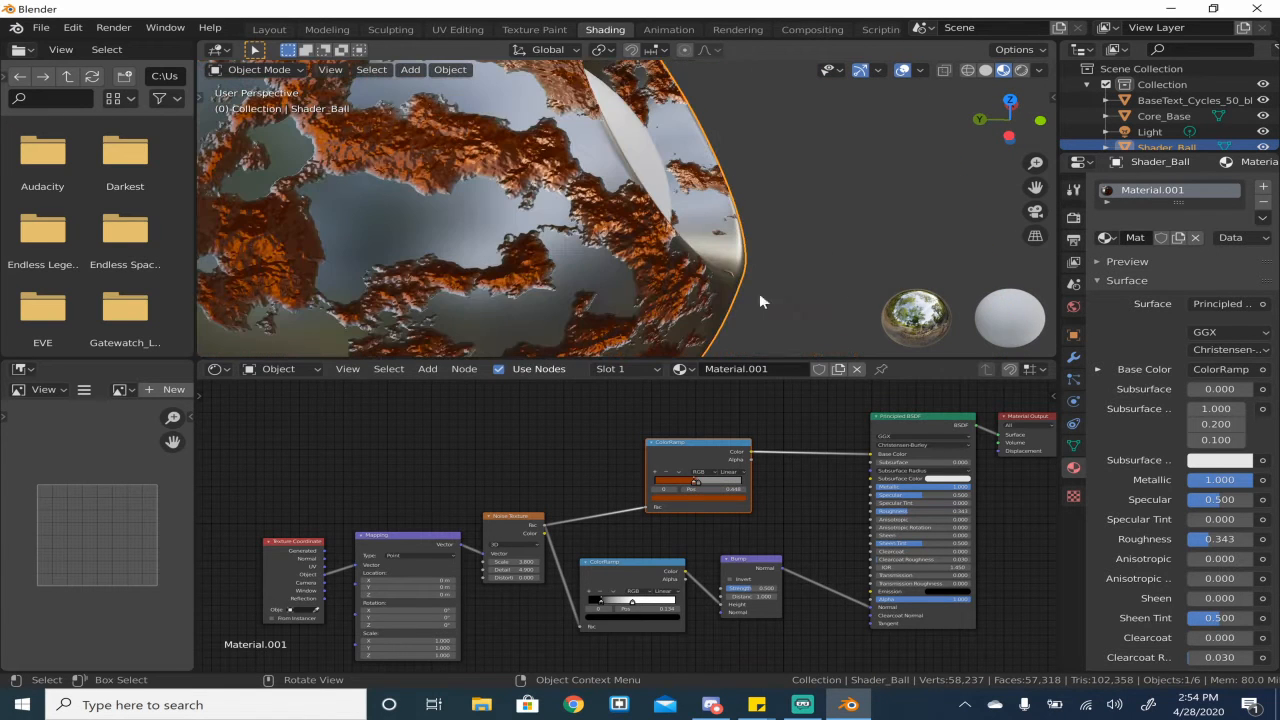
pyautogui.scroll(4, 772, 455)
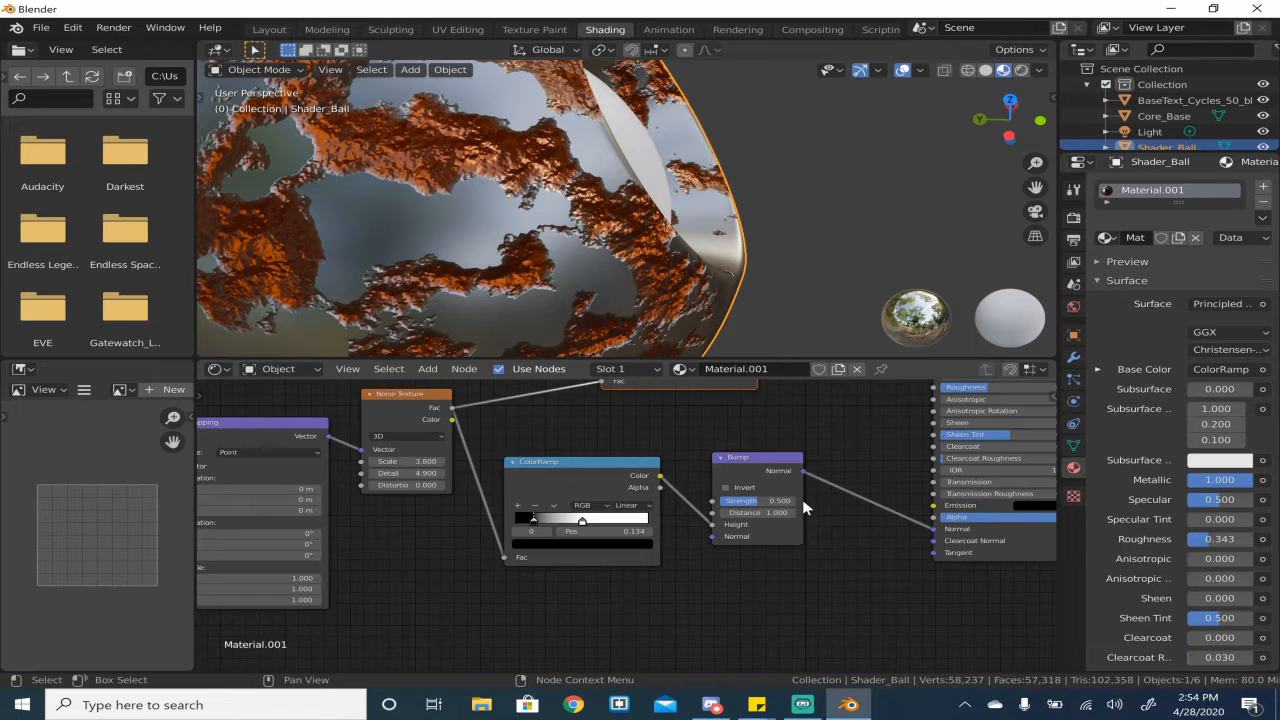
pyautogui.moveTo(790, 502); pyautogui.dragTo(586, 561, button='middle')
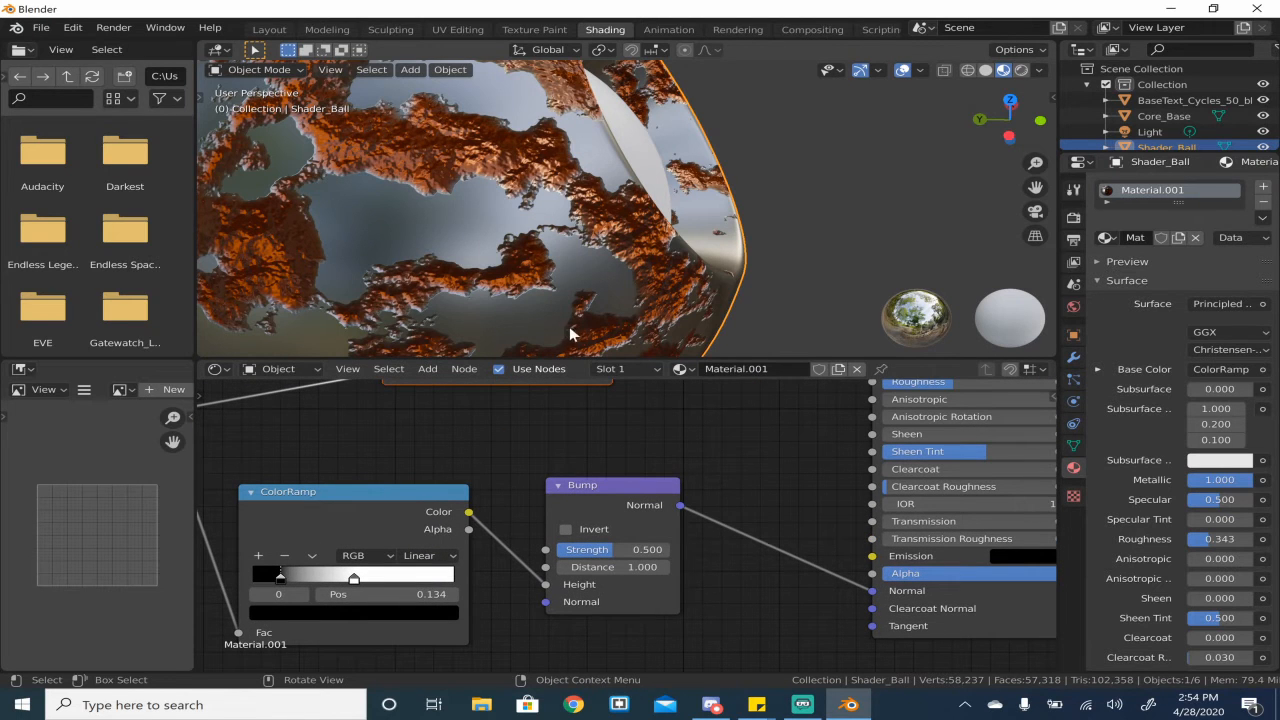
pyautogui.moveTo(660, 262); pyautogui.dragTo(572, 232, button='middle')
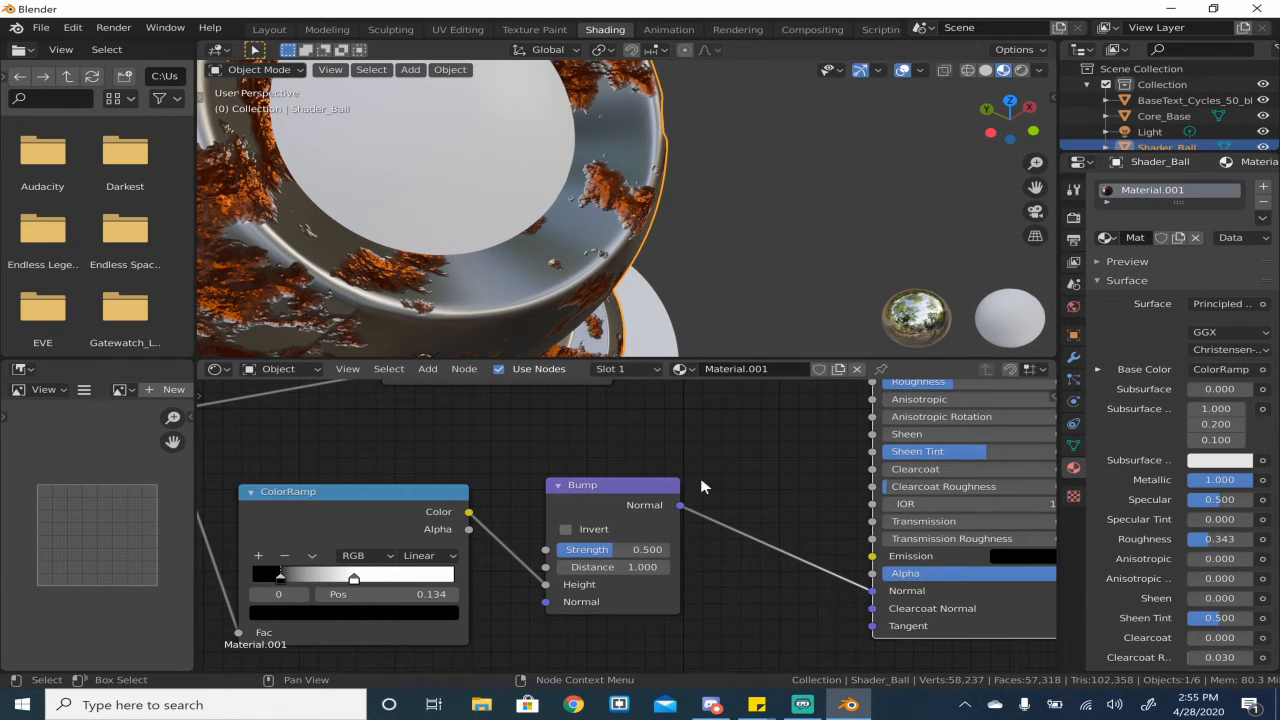
pyautogui.moveTo(572, 206); pyautogui.dragTo(591, 226, button='middle')
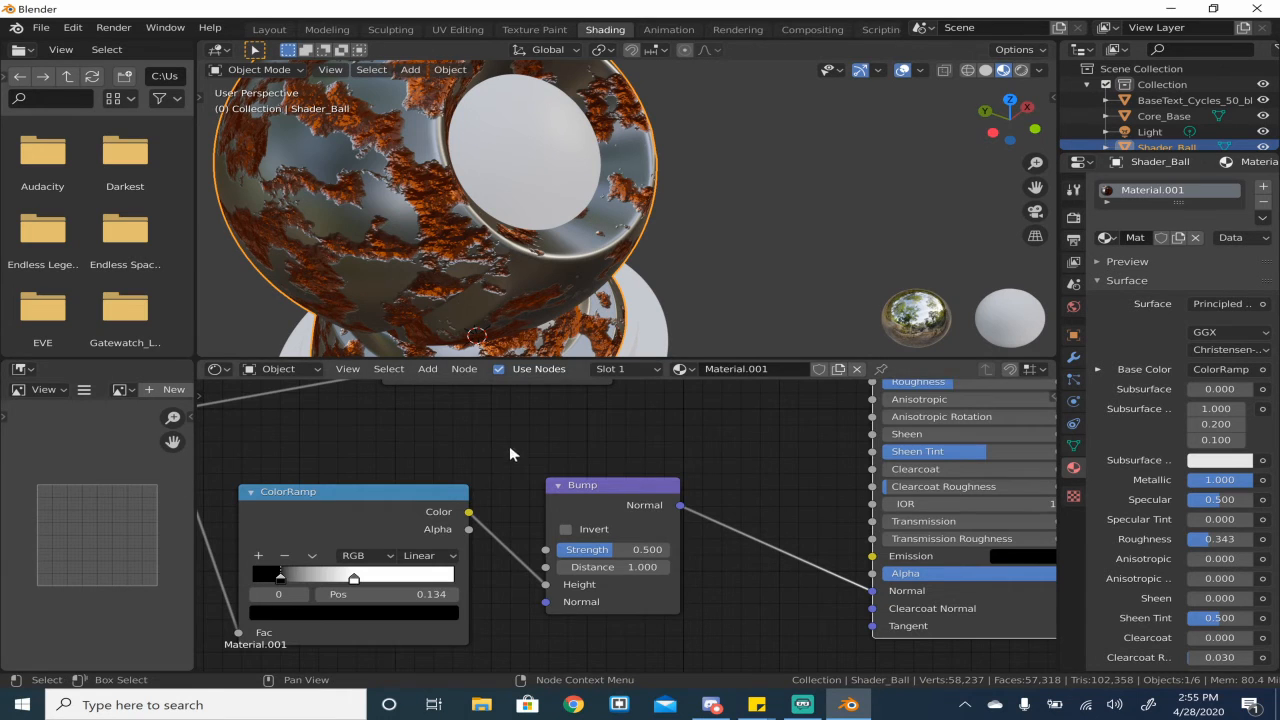
pyautogui.moveTo(512, 452); pyautogui.dragTo(835, 449, button='middle')
pyautogui.moveTo(429, 398); pyautogui.dragTo(438, 454)
pyautogui.hotkey('shift', 'a')
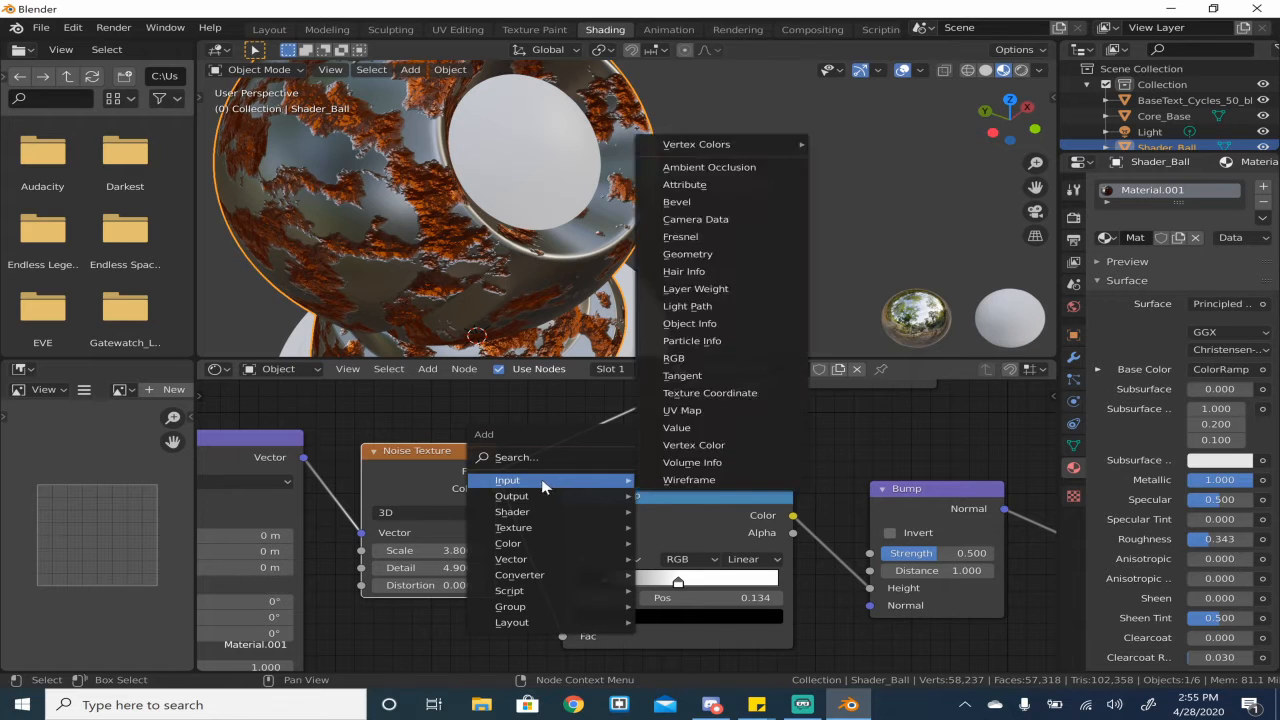
pyautogui.moveTo(604, 532)
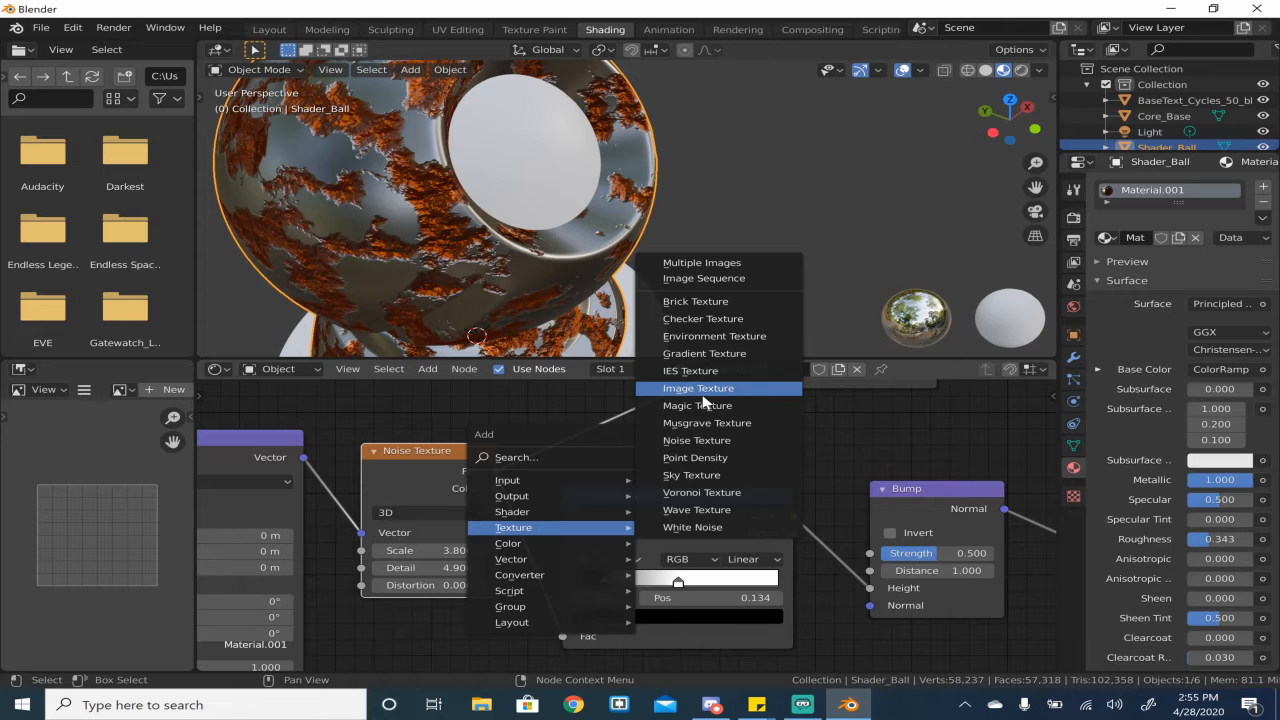
pyautogui.press('Escape')
# - Set the Noise Texture node's Scale to 13.200, Detail to 3.400 and Distortion to 1.400, and inspect the changed rust pattern
pyautogui.moveTo(430, 550); pyautogui.dragTo(560, 550)
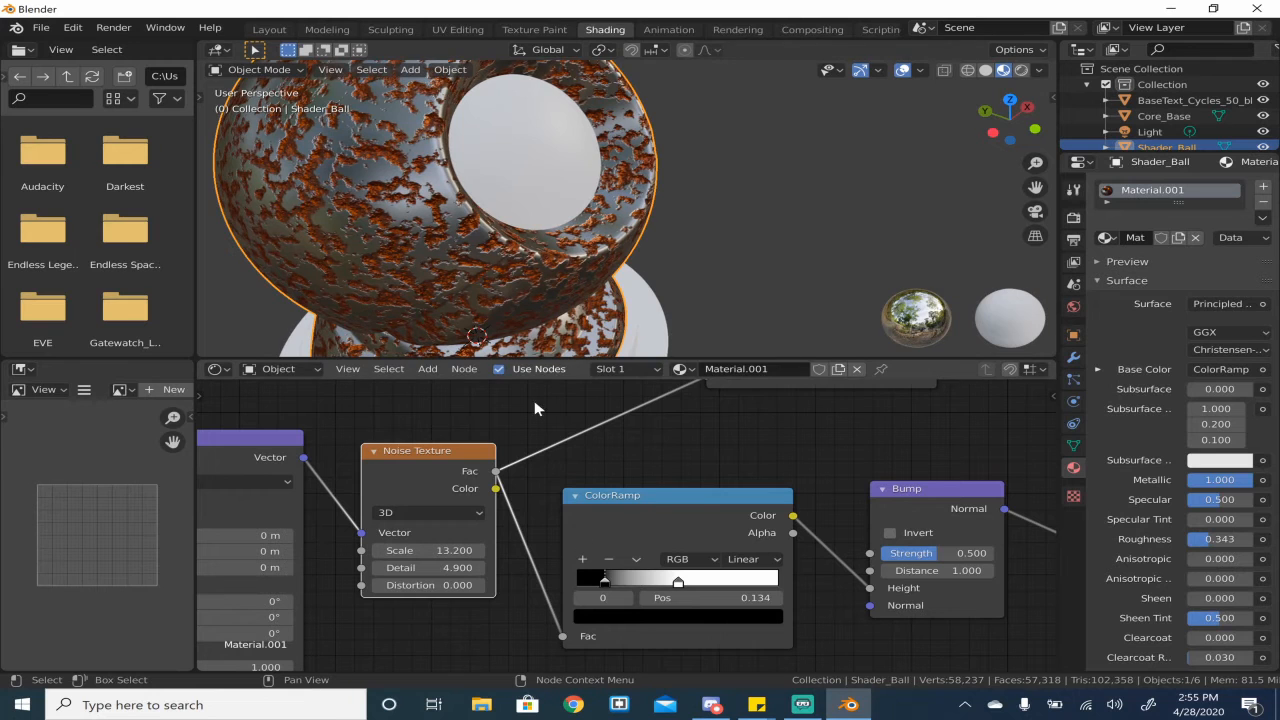
pyautogui.moveTo(437, 567)
pyautogui.mouseDown()
pyautogui.moveTo(420, 567)
pyautogui.moveTo(442, 585)
pyautogui.mouseUp()
pyautogui.scroll(2, 504, 213)
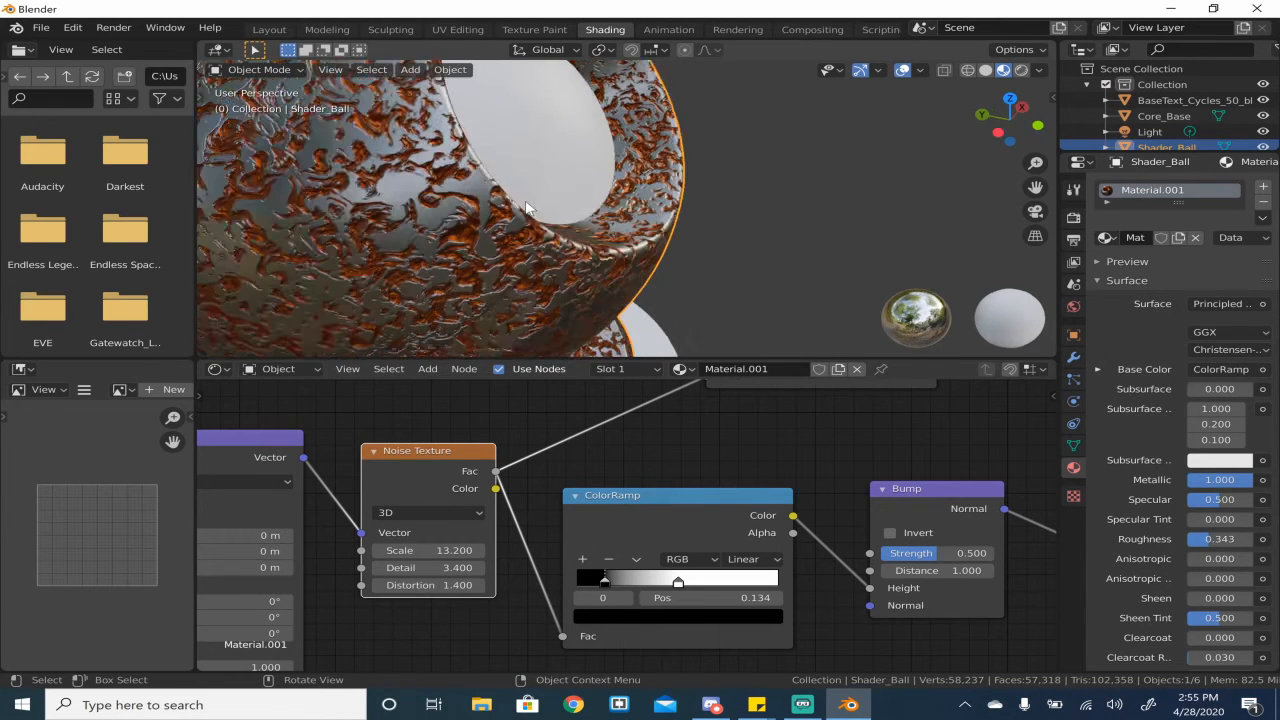
pyautogui.scroll(2, 518, 200)
pyautogui.moveTo(490, 213); pyautogui.dragTo(462, 218, button='middle')
pyautogui.scroll(1, 470, 469)
pyautogui.moveTo(470, 469); pyautogui.dragTo(590, 485, button='middle')
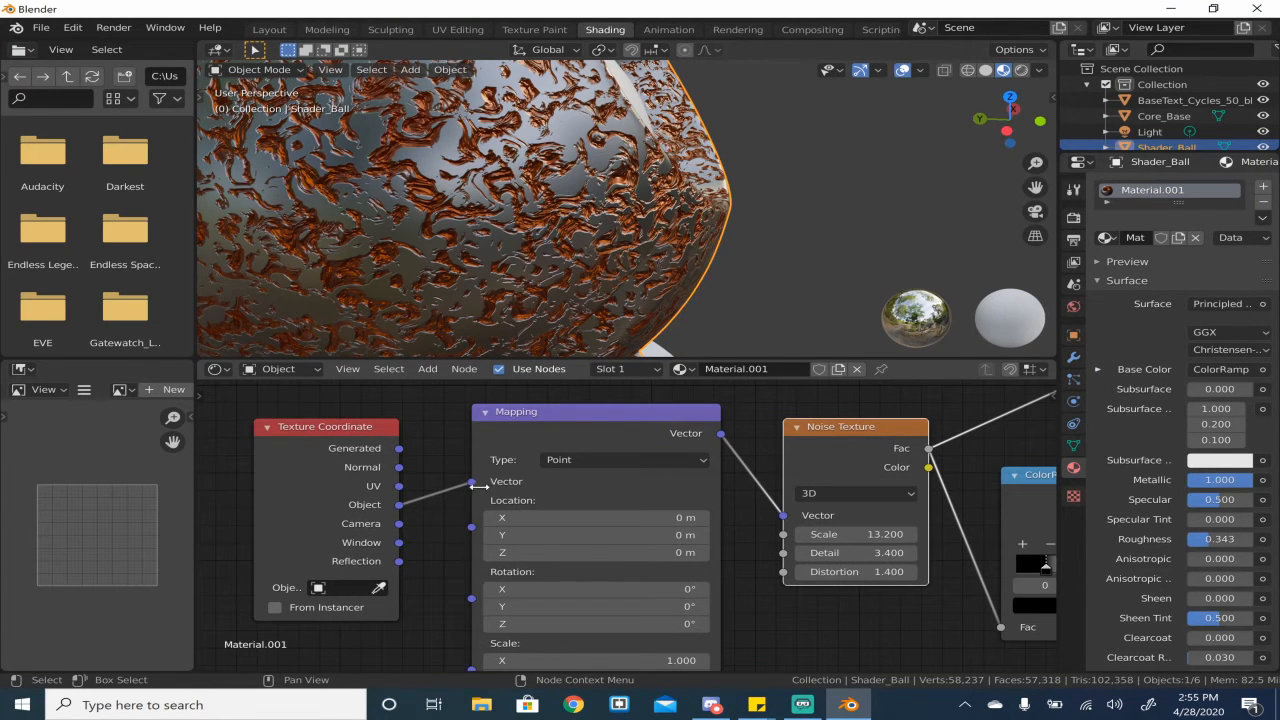
pyautogui.scroll(-2, 568, 257)
pyautogui.moveTo(480, 257); pyautogui.dragTo(367, 262, button='middle')
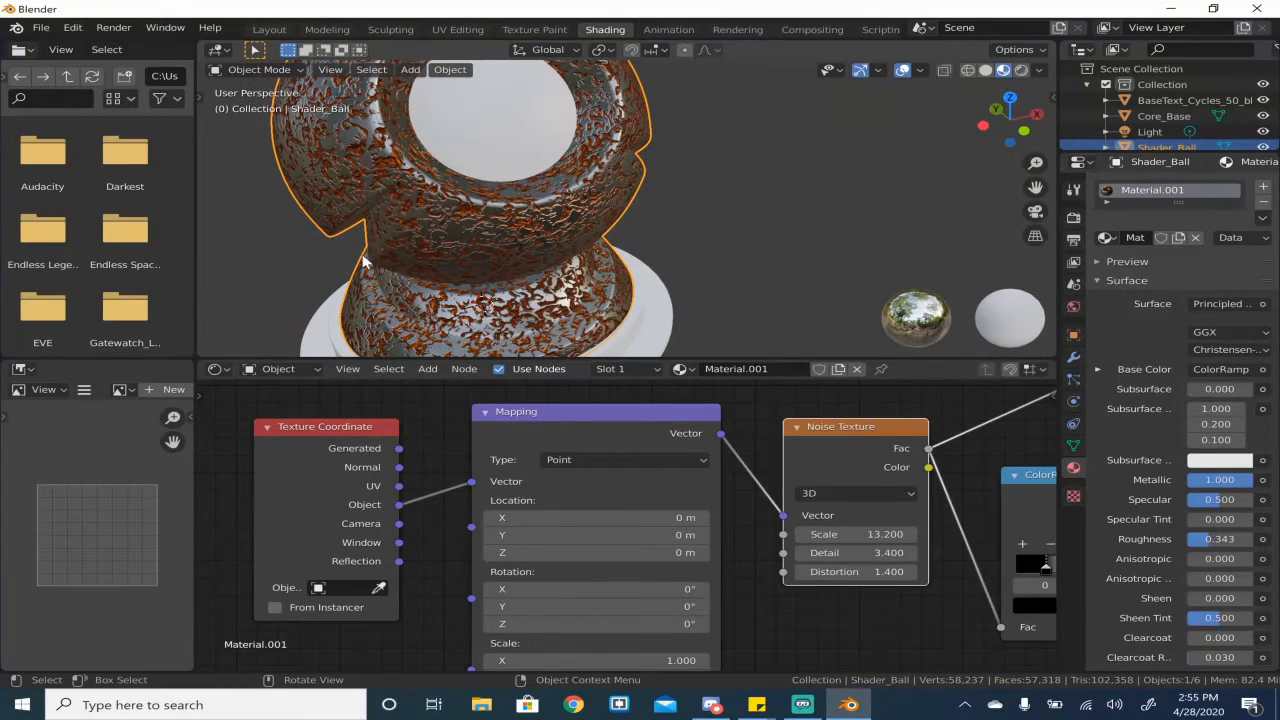
# - Search the add-on preferences for "node wran" and check that the Node Wrangler add-on is enabled
pyautogui.click(77, 30)
pyautogui.click(75, 30)
pyautogui.click(73, 30)
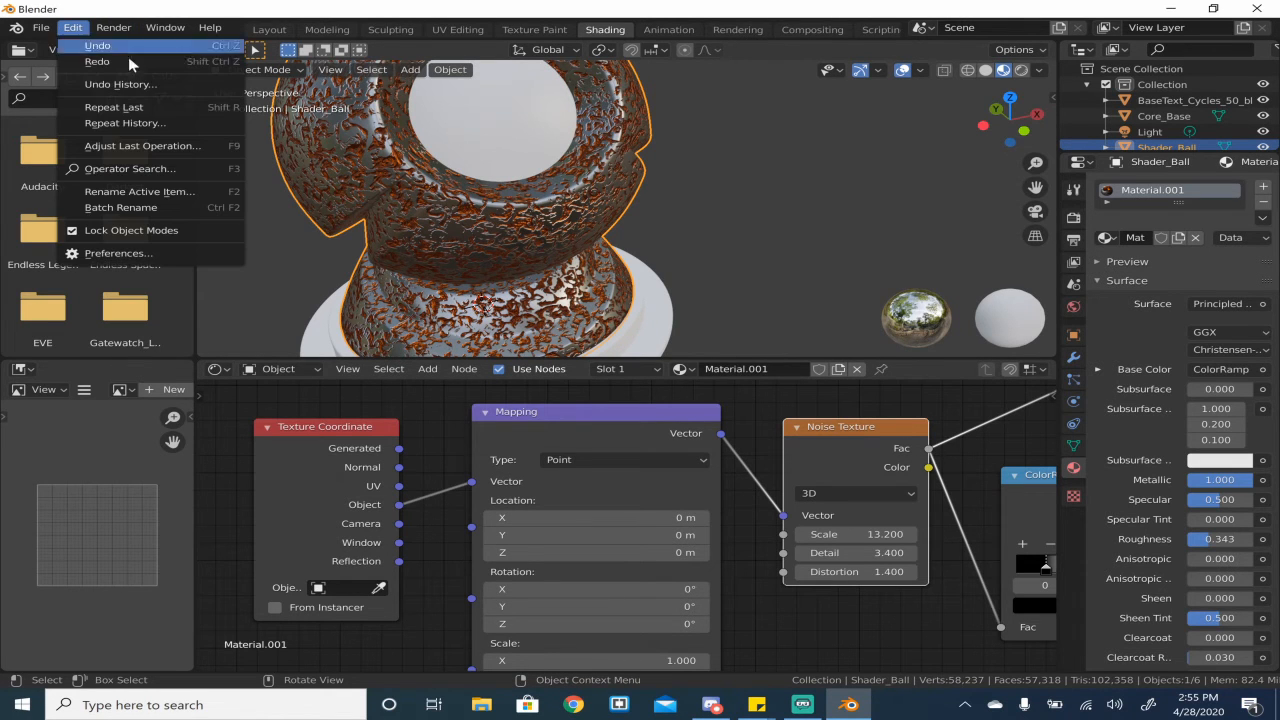
pyautogui.click(145, 253)
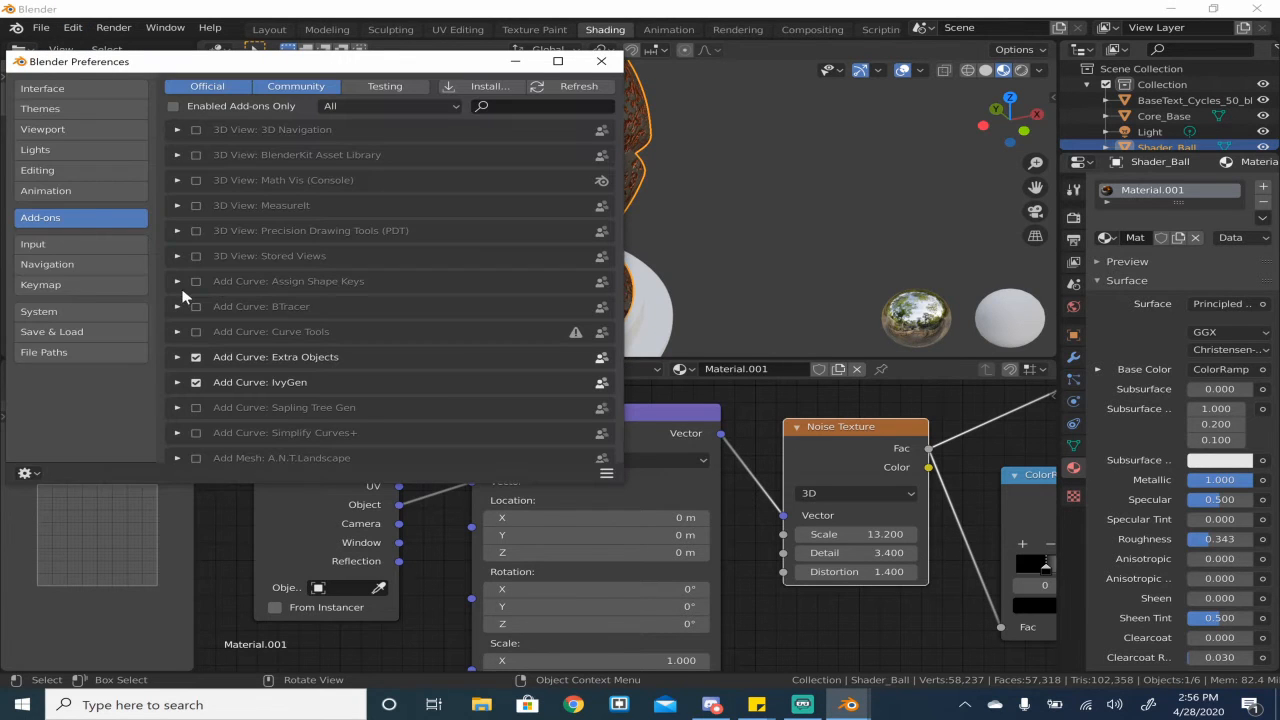
pyautogui.click(493, 106)
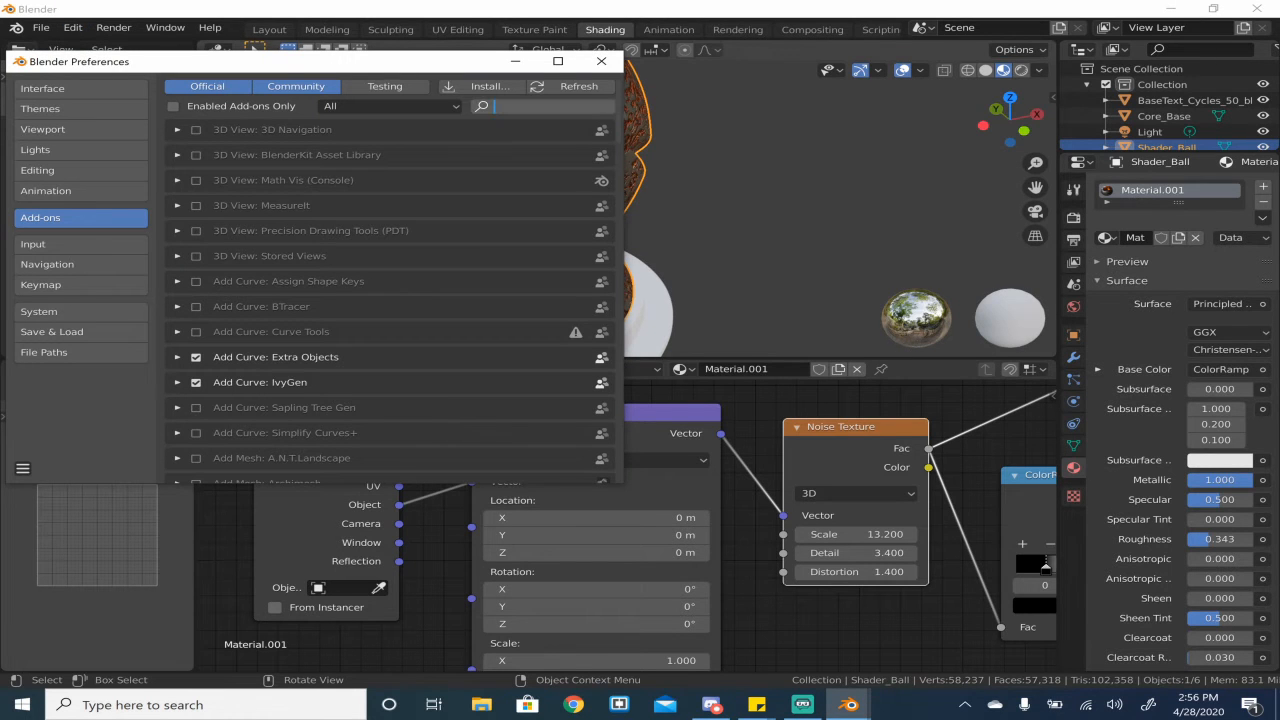
pyautogui.write('node wran')
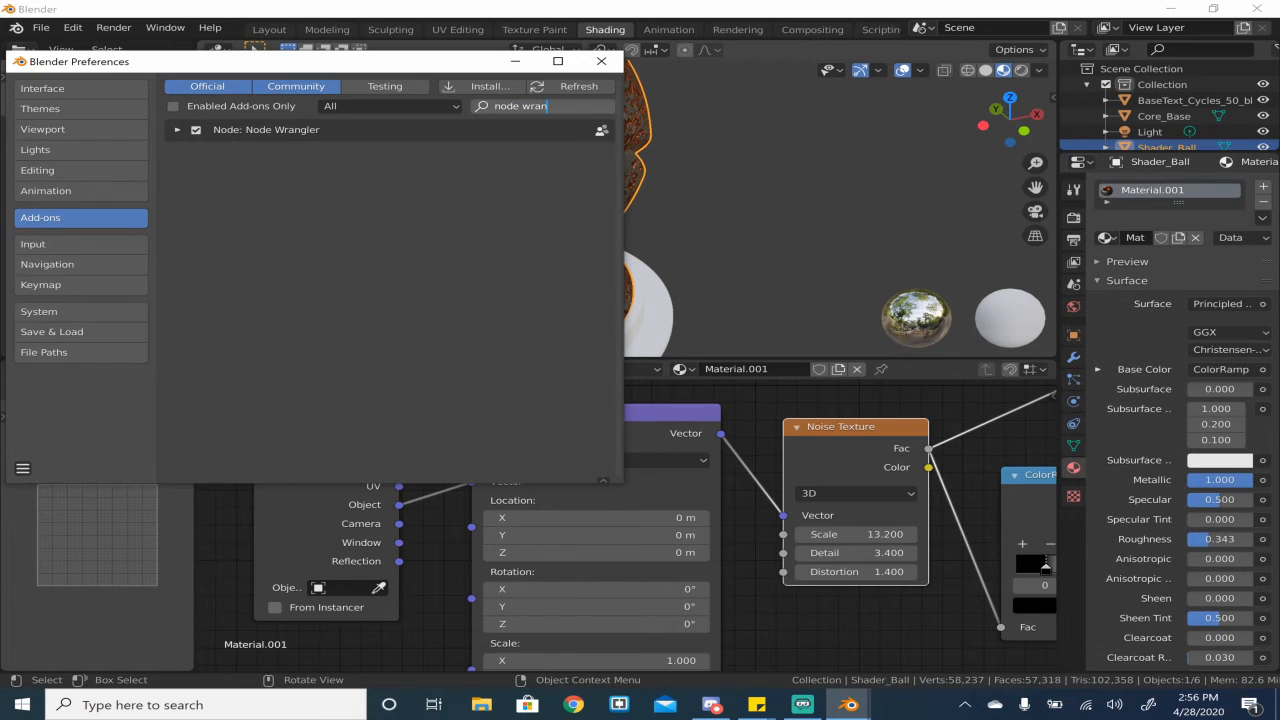
pyautogui.press('Return')
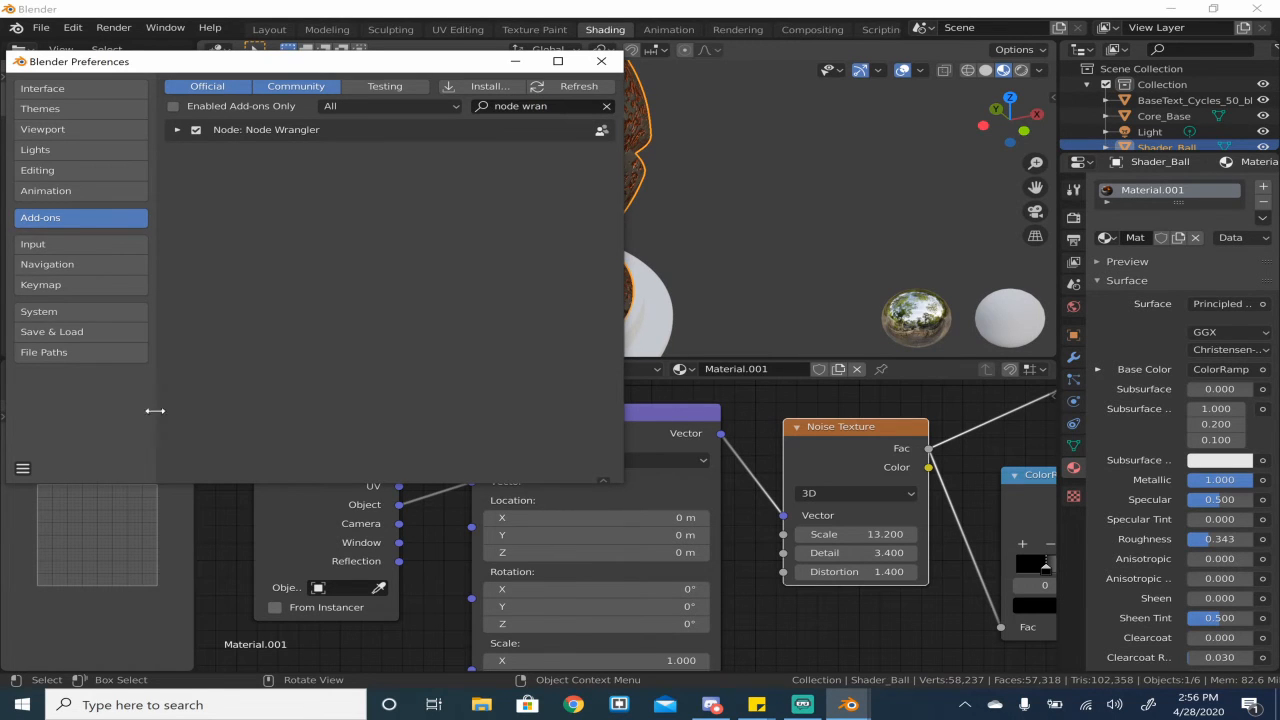
pyautogui.click(600, 62)
# - Replace the Noise Texture's deleted coordinate nodes with a new Texture Coordinate and Mapping setup using Node Wrangler
pyautogui.moveTo(610, 287); pyautogui.dragTo(498, 264, button='middle')
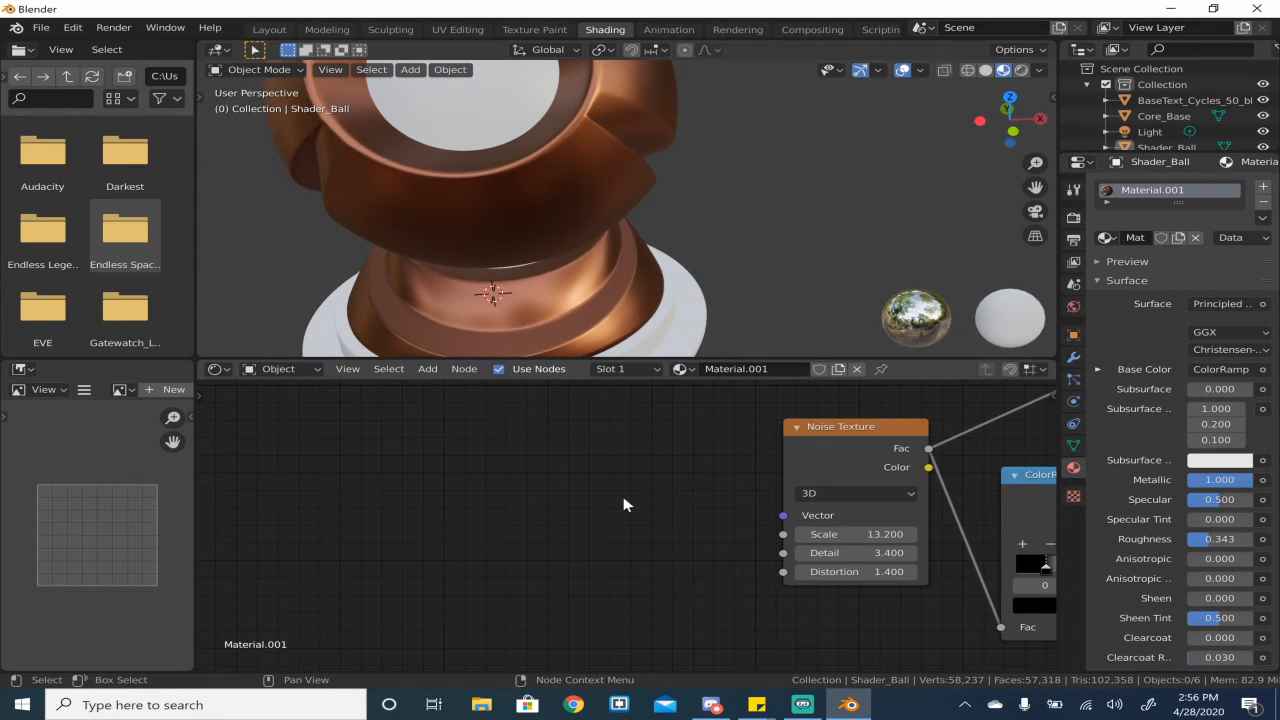
pyautogui.click(833, 445)
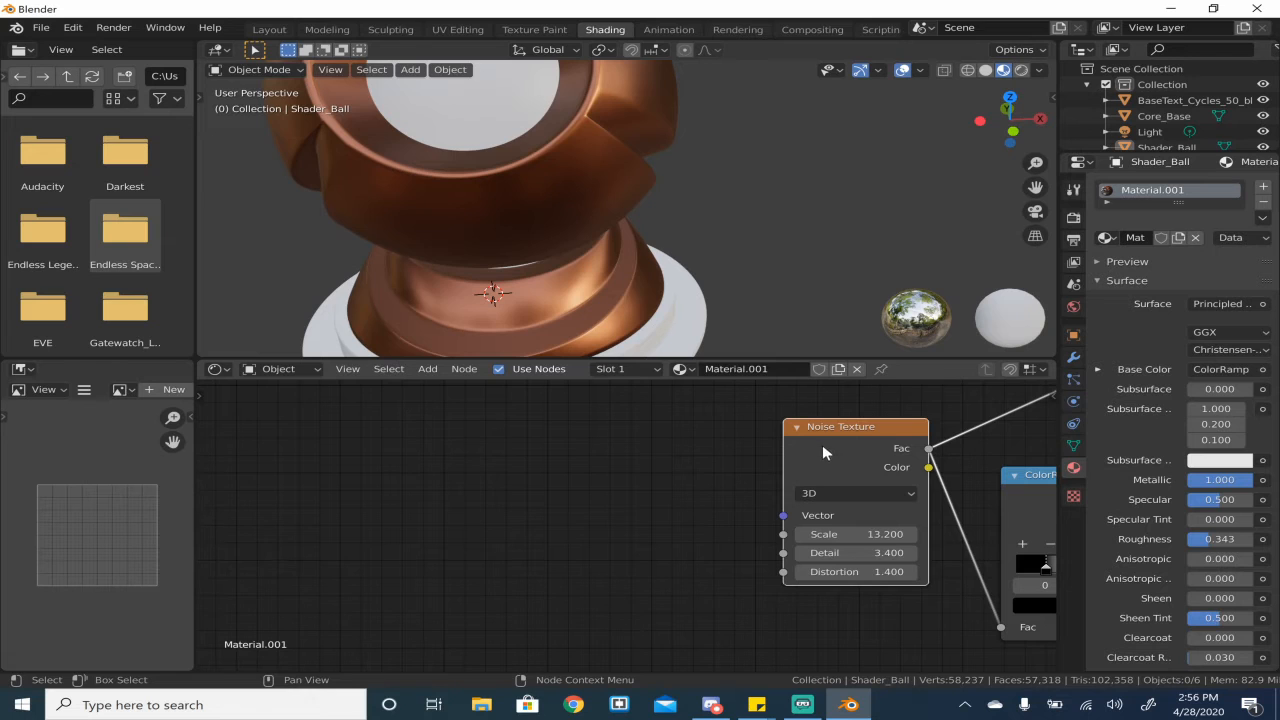
pyautogui.hotkey('ctrl', 't')
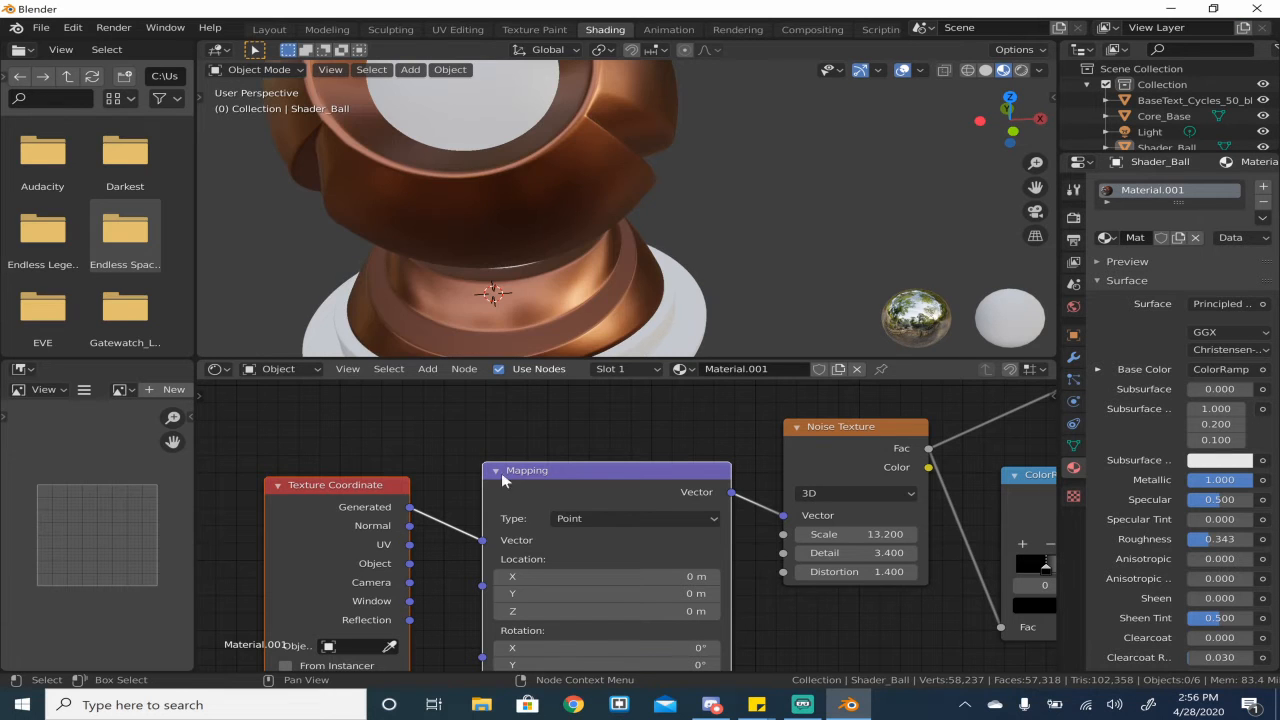
# - Feed the Texture Coordinate's Object output into the Mapping node's Vector input and inspect the rust pattern on the shader ball
pyautogui.moveTo(511, 262); pyautogui.dragTo(540, 300, button='middle')
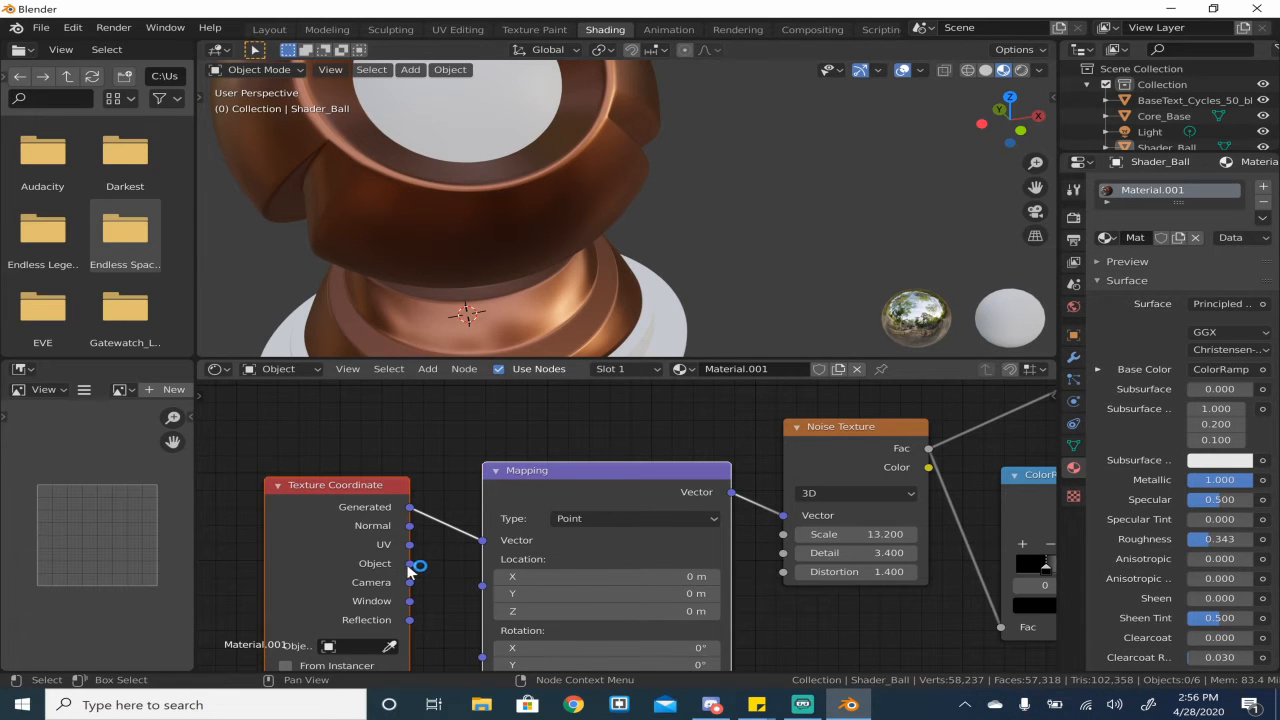
pyautogui.moveTo(410, 564); pyautogui.dragTo(483, 541)
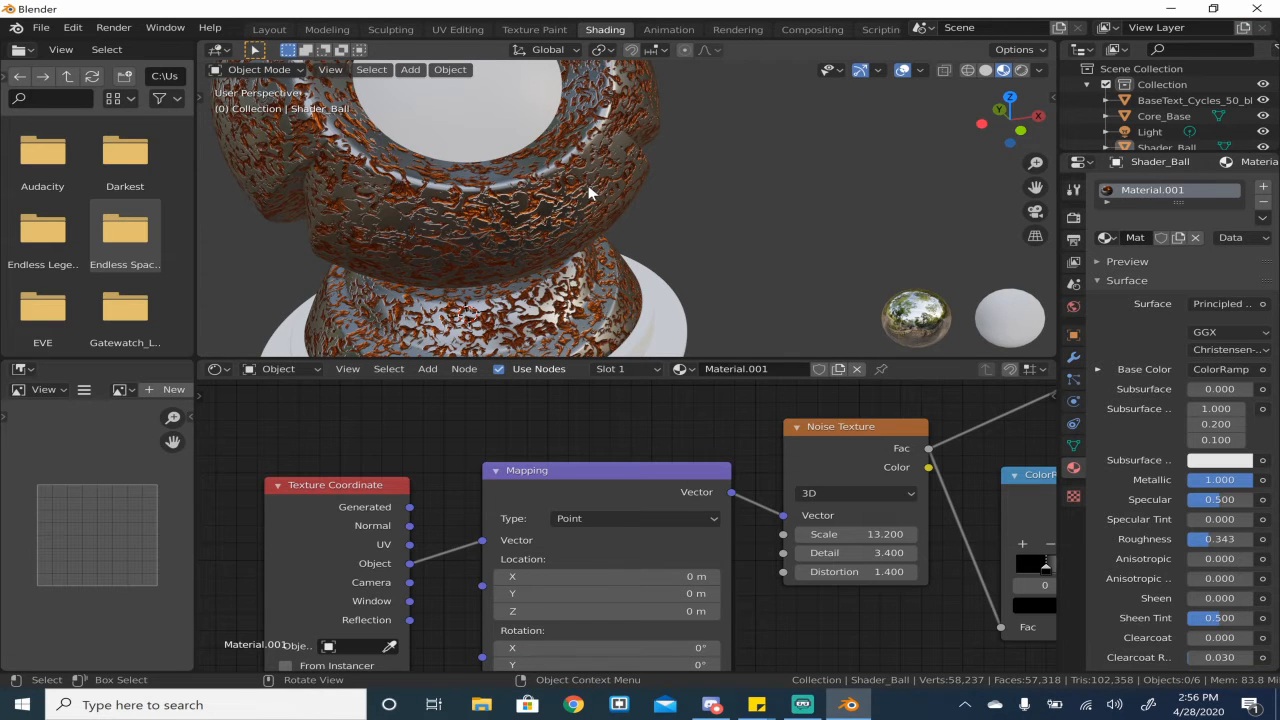
pyautogui.scroll(1, 736, 160)
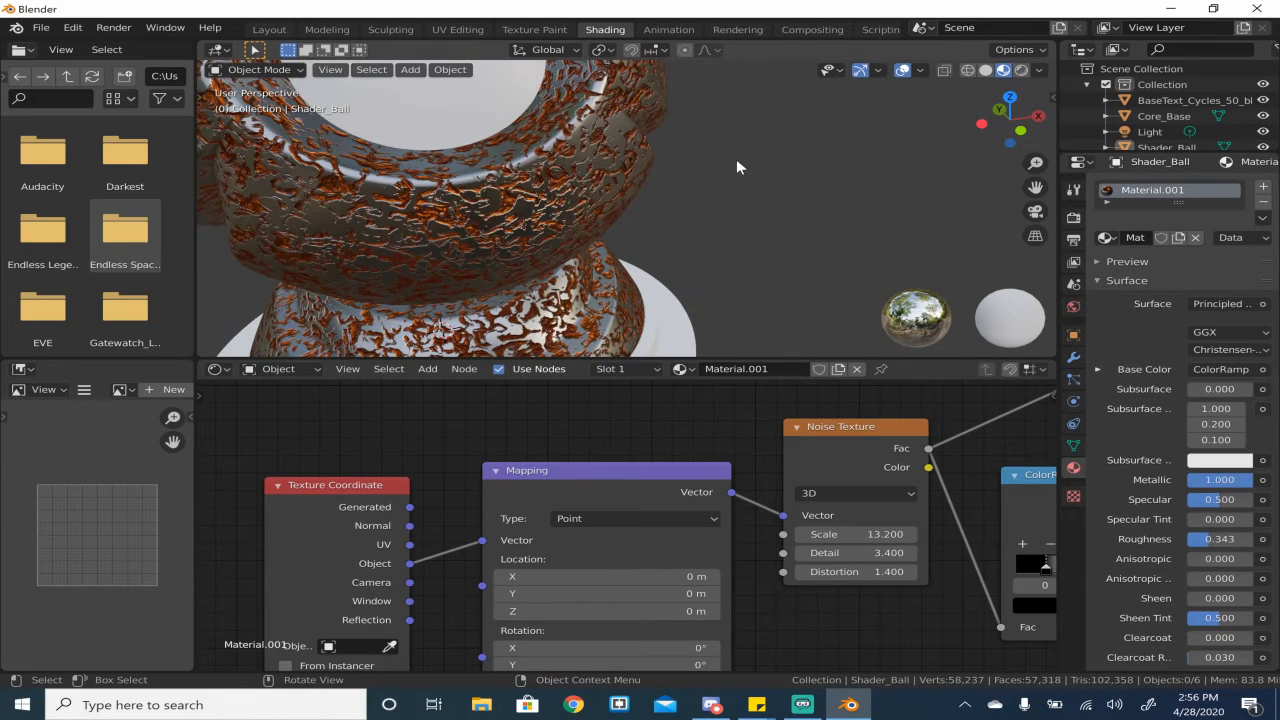
pyautogui.scroll(-3, 597, 200)
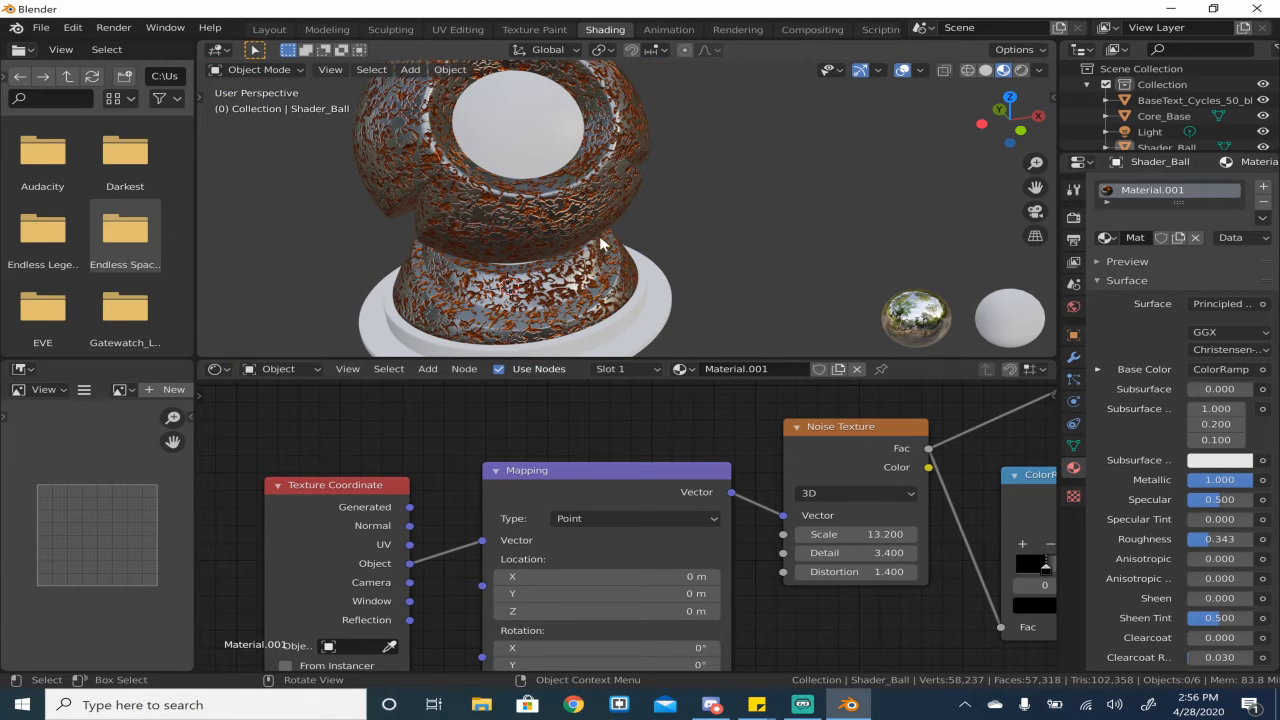
# - Examine how the Noise Texture feeds the ColorRamp and Bump nodes, and inspect the rust relief up close
pyautogui.moveTo(624, 247); pyautogui.dragTo(762, 414, button='middle')
pyautogui.scroll(-1, 1030, 415)
pyautogui.moveTo(1033, 415); pyautogui.dragTo(473, 541, button='middle')
pyautogui.scroll(-3, 504, 537)
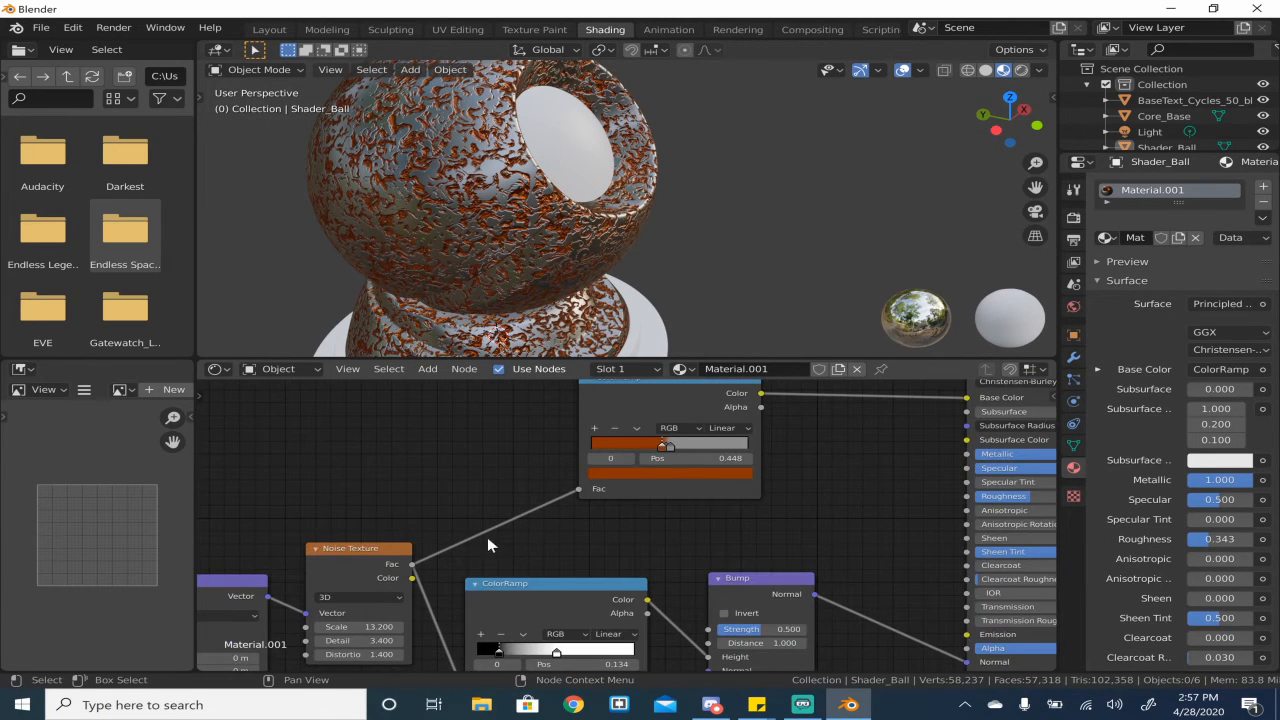
pyautogui.scroll(1, 486, 545)
pyautogui.moveTo(499, 499); pyautogui.dragTo(563, 436, button='middle')
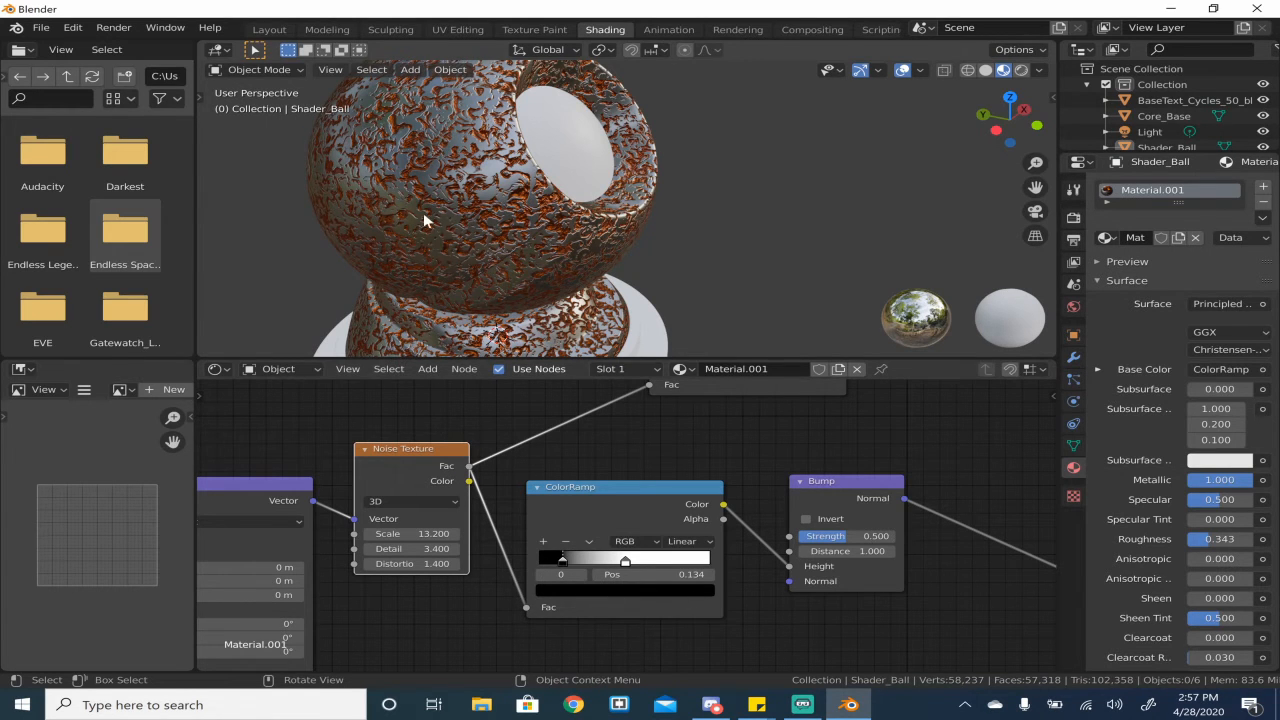
pyautogui.scroll(10, 429, 222)
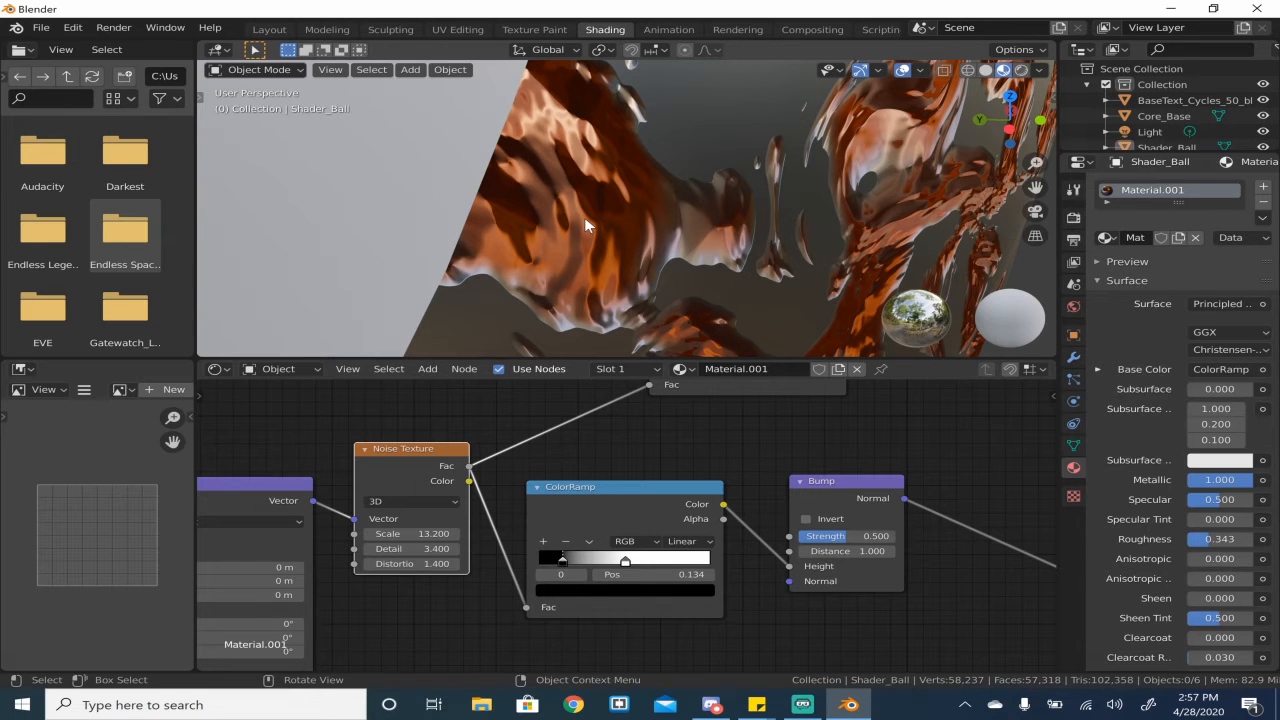
# - Compare the orange-to-grey Base Color ramp with the black-to-white ColorRamp that drives the Bump node's height
pyautogui.moveTo(646, 471); pyautogui.dragTo(581, 568, button='middle')
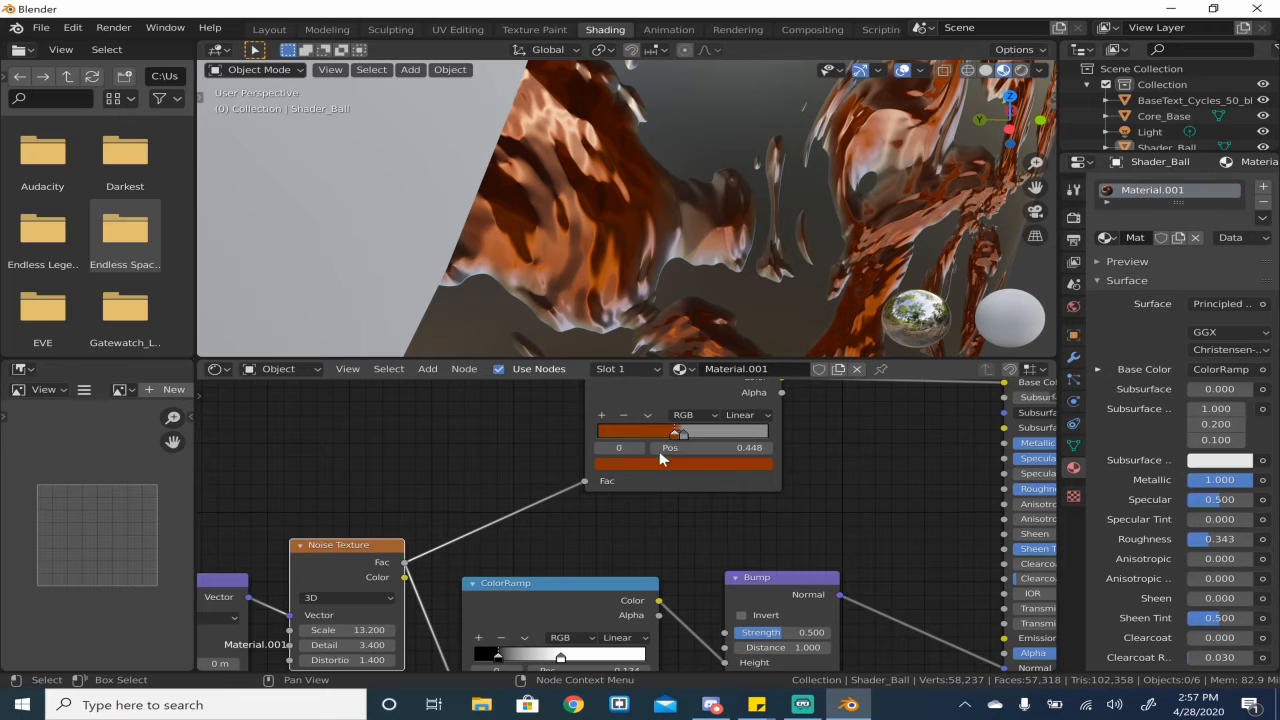
pyautogui.scroll(2, 668, 438)
pyautogui.scroll(1, 690, 425)
pyautogui.moveTo(634, 531); pyautogui.dragTo(578, 634, button='middle')
pyautogui.scroll(5, 664, 463)
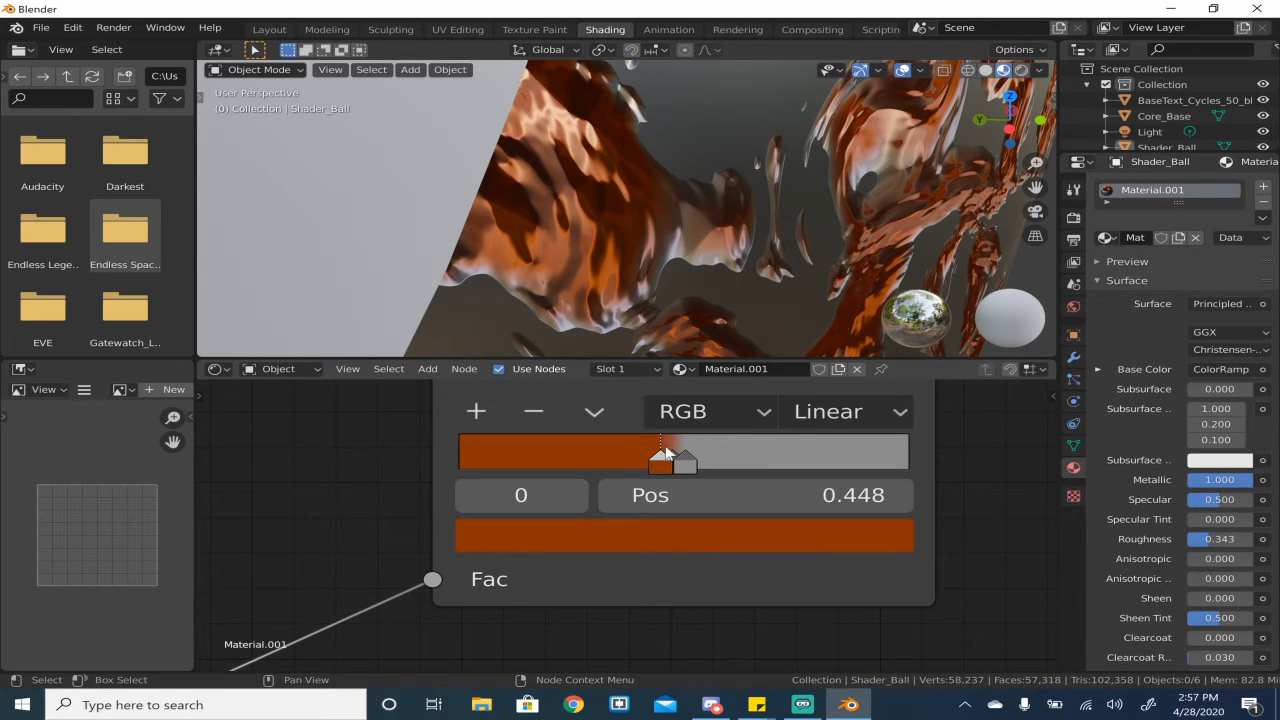
pyautogui.scroll(-1, 584, 563)
pyautogui.moveTo(583, 562); pyautogui.dragTo(648, 362, button='middle')
pyautogui.moveTo(480, 537); pyautogui.dragTo(493, 455, button='middle')
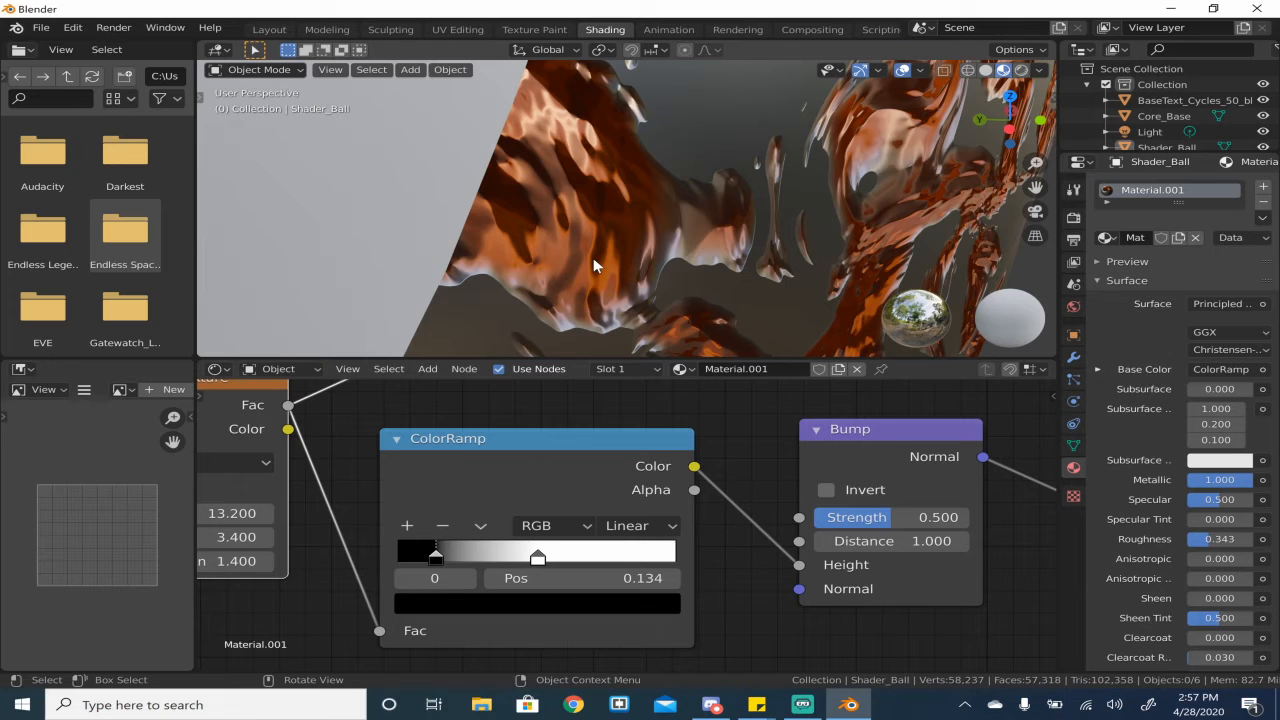
# - Assign the existing Dispersion material to the shader ball and display it in rendered viewport shading
pyautogui.scroll(-12, 740, 250)
pyautogui.scroll(4, 666, 261)
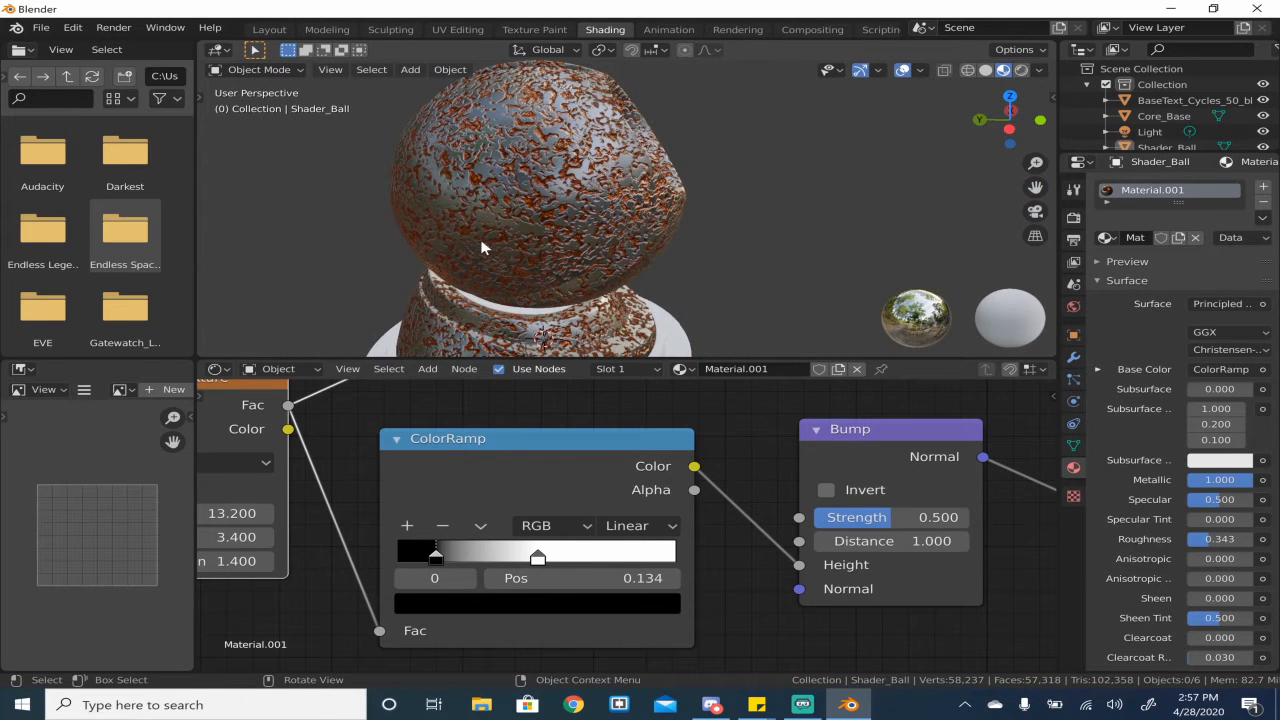
pyautogui.scroll(-4, 480, 243)
pyautogui.scroll(-2, 891, 457)
pyautogui.click(1104, 237)
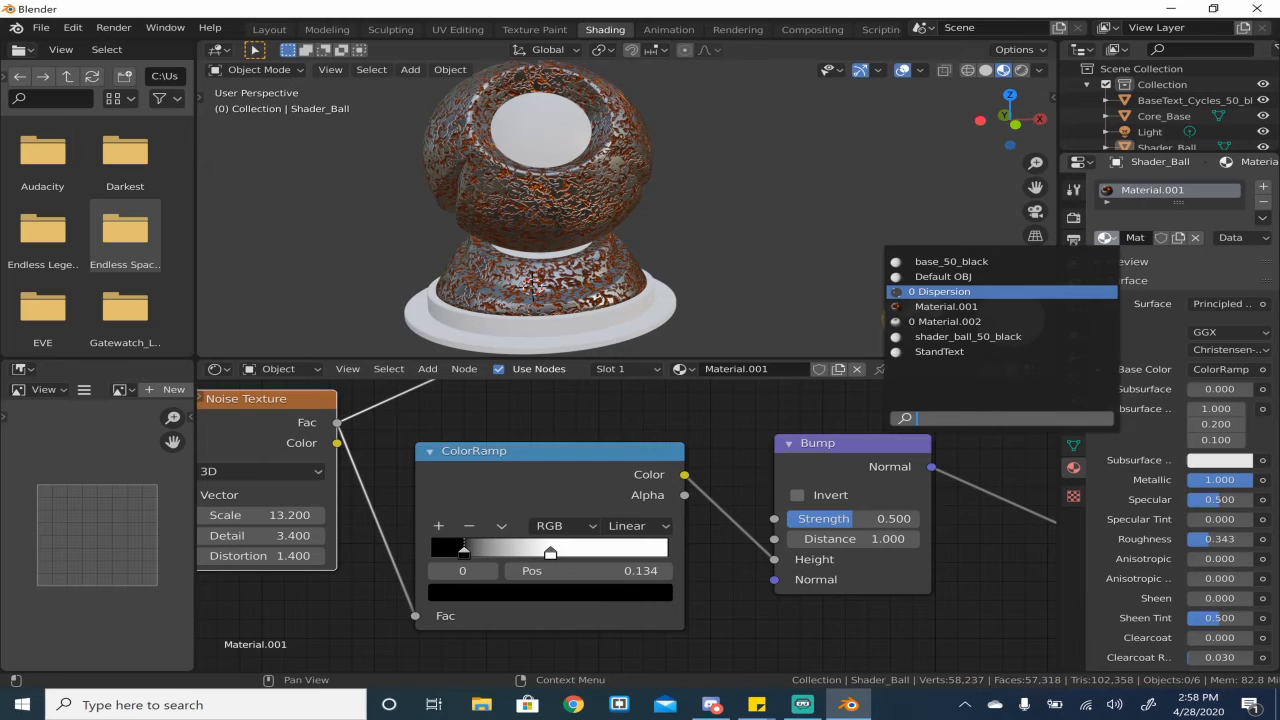
pyautogui.click(973, 291)
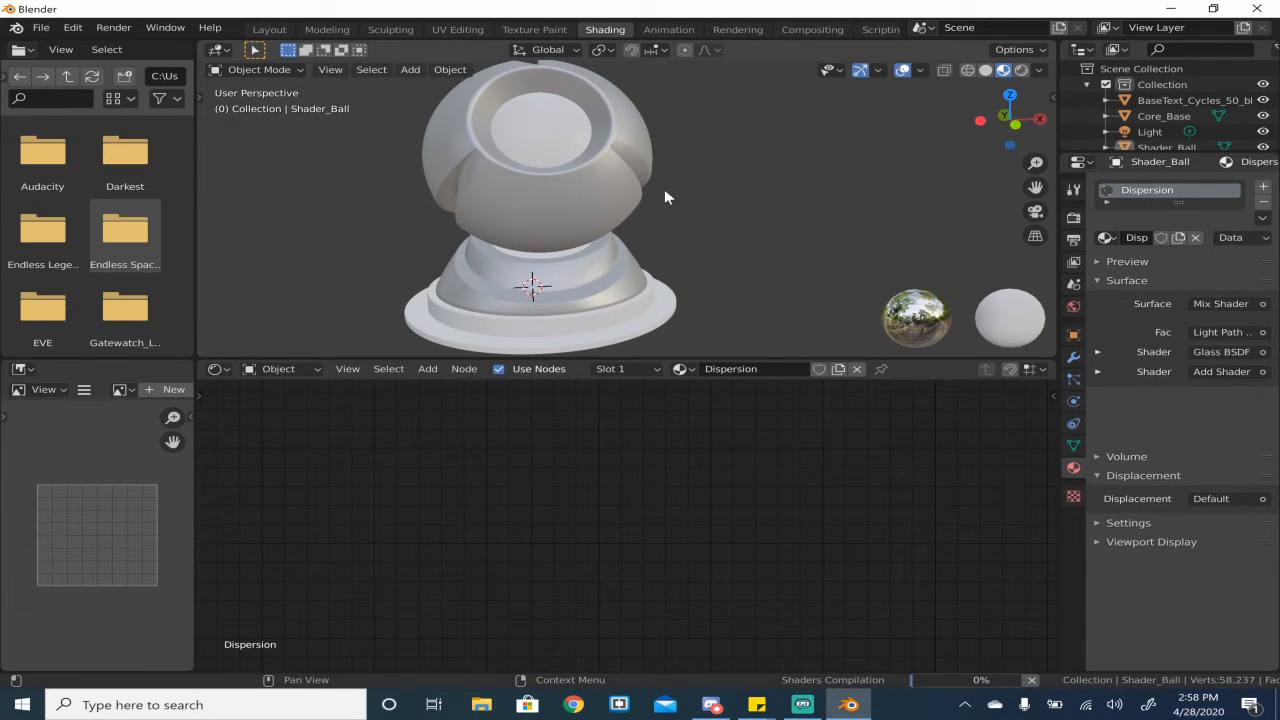
pyautogui.moveTo(618, 226); pyautogui.dragTo(771, 229, button='middle')
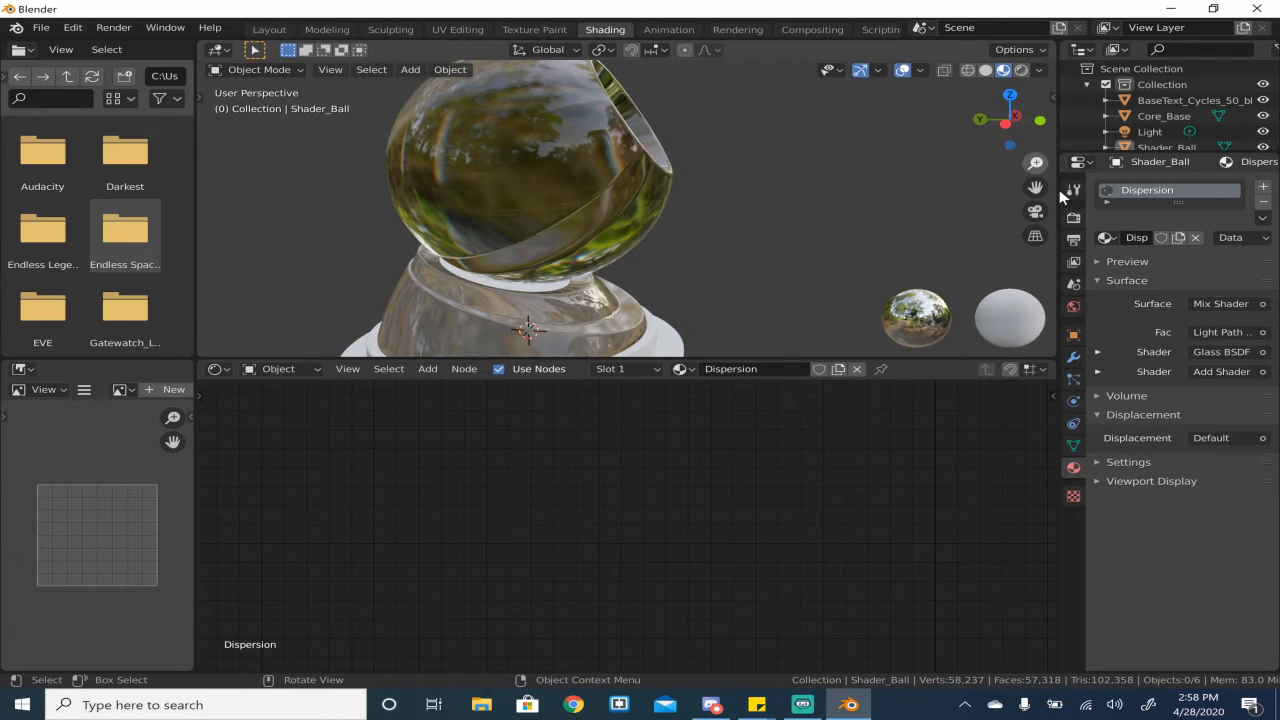
pyautogui.click(1021, 69)
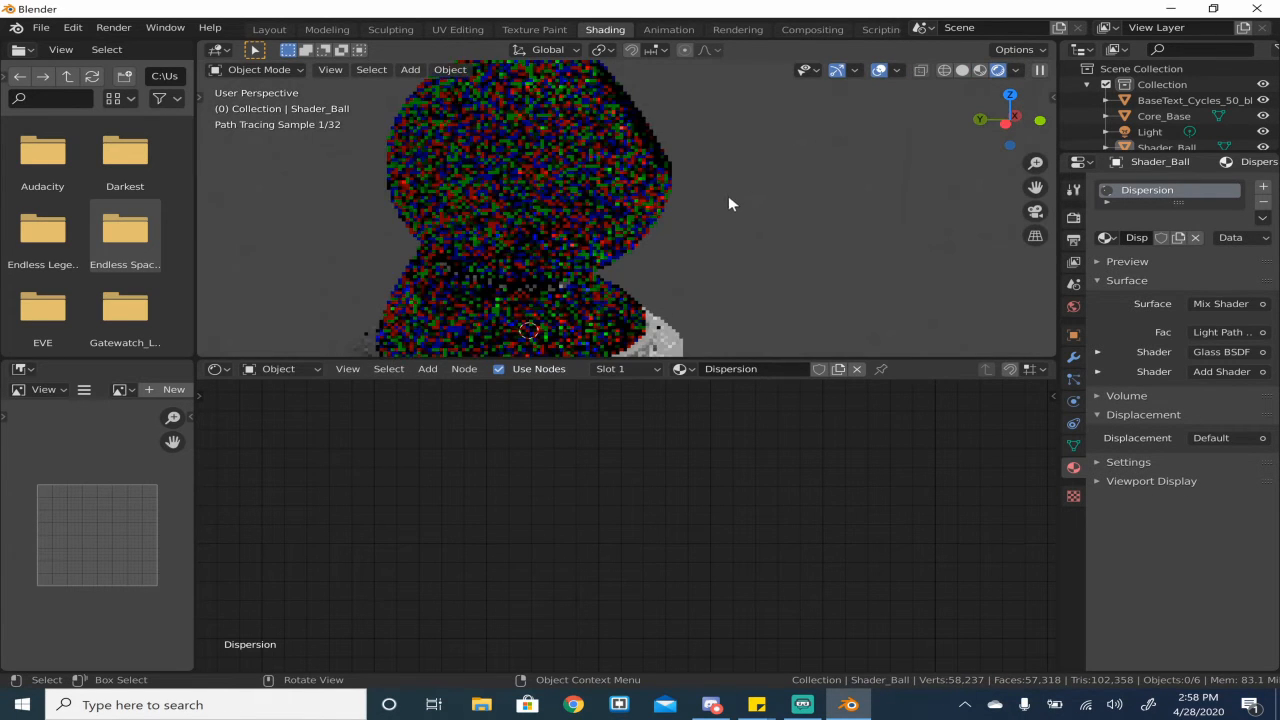
pyautogui.scroll(1, 726, 204)
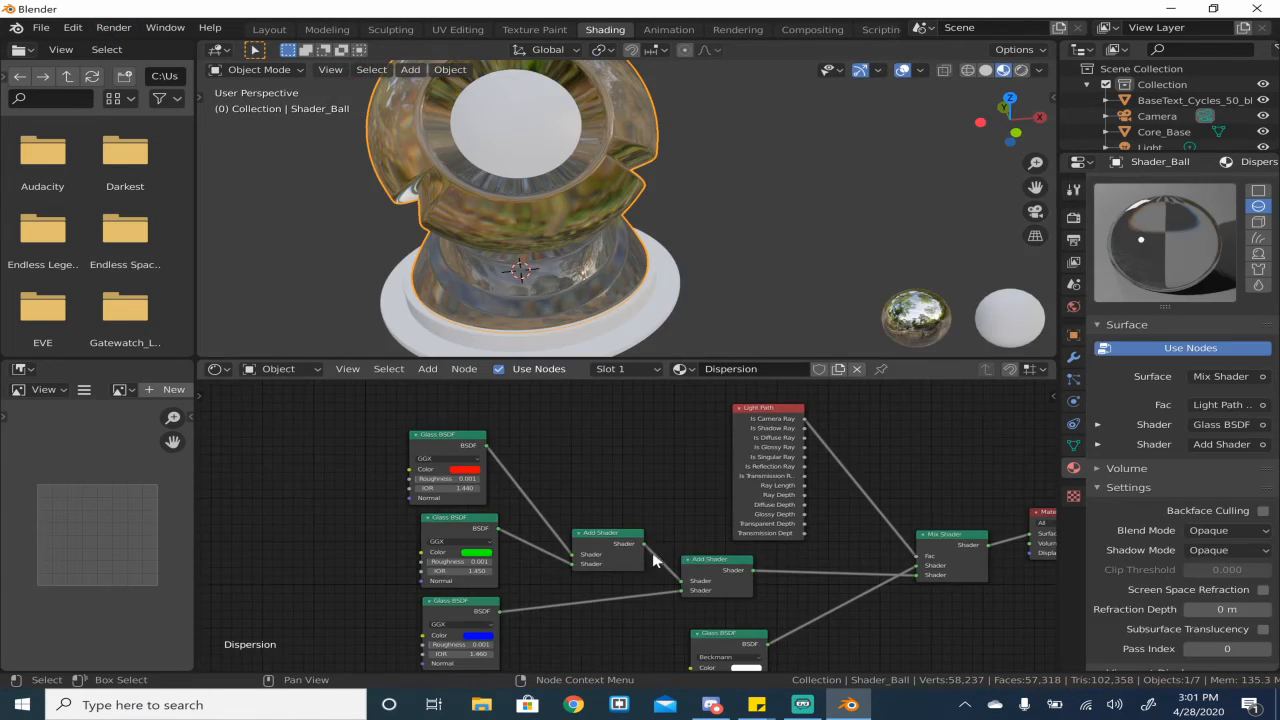
# - Examine Dispersion's network of Glass BSDF, Add Shader, Light Path and Mix Shader nodes, along with the material preview and the glass ball
pyautogui.scroll(-2, 670, 545)
pyautogui.moveTo(648, 528); pyautogui.dragTo(566, 481, button='middle')
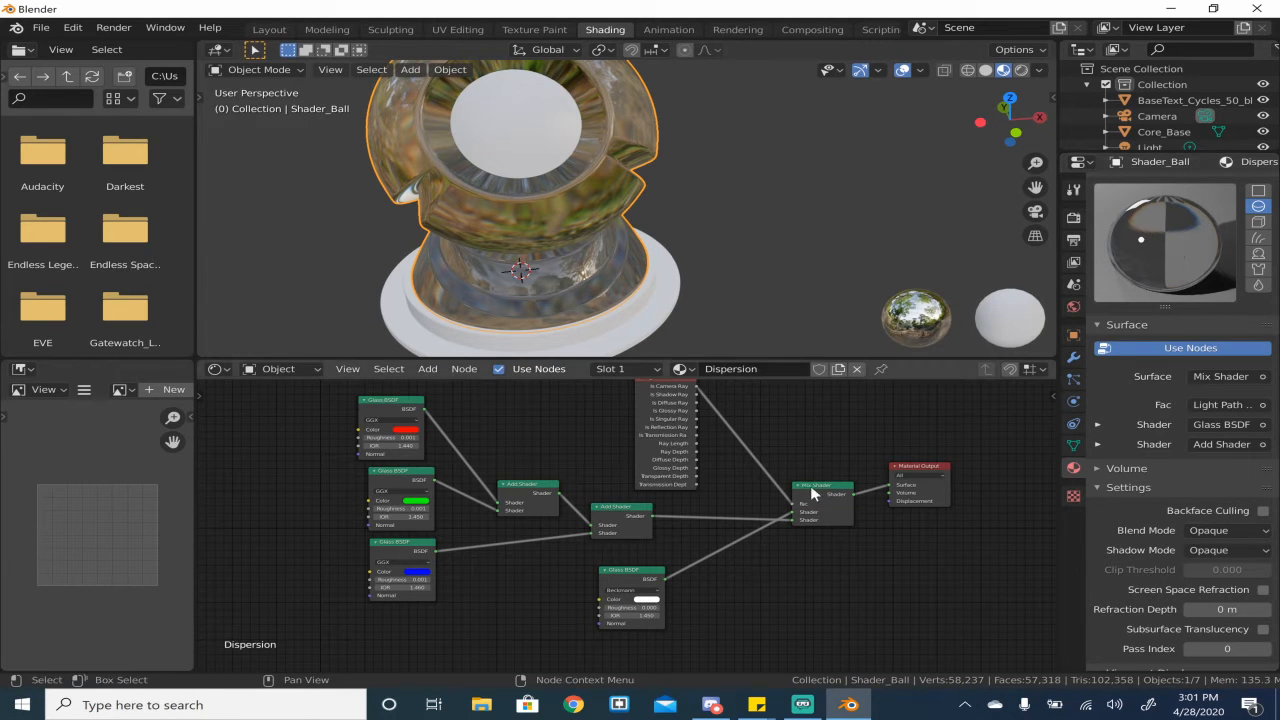
pyautogui.moveTo(808, 500); pyautogui.dragTo(790, 530, button='middle')
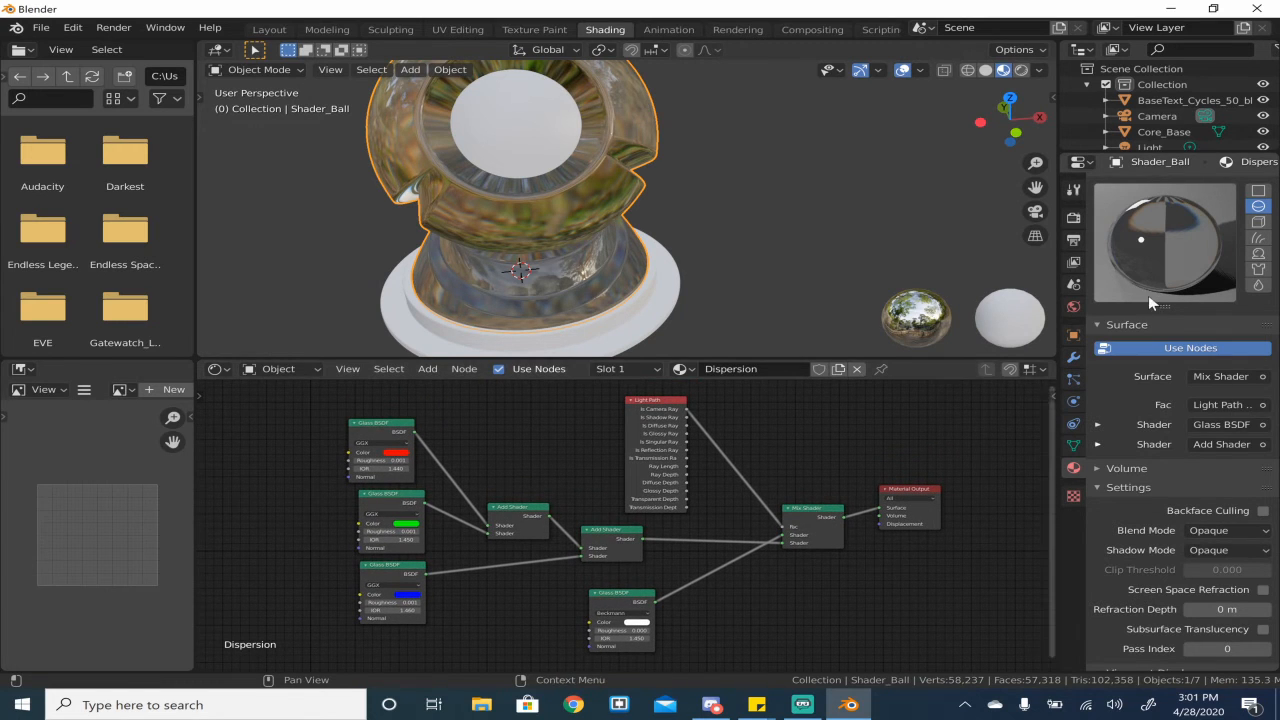
pyautogui.scroll(2, 1130, 266)
pyautogui.scroll(2, 1139, 263)
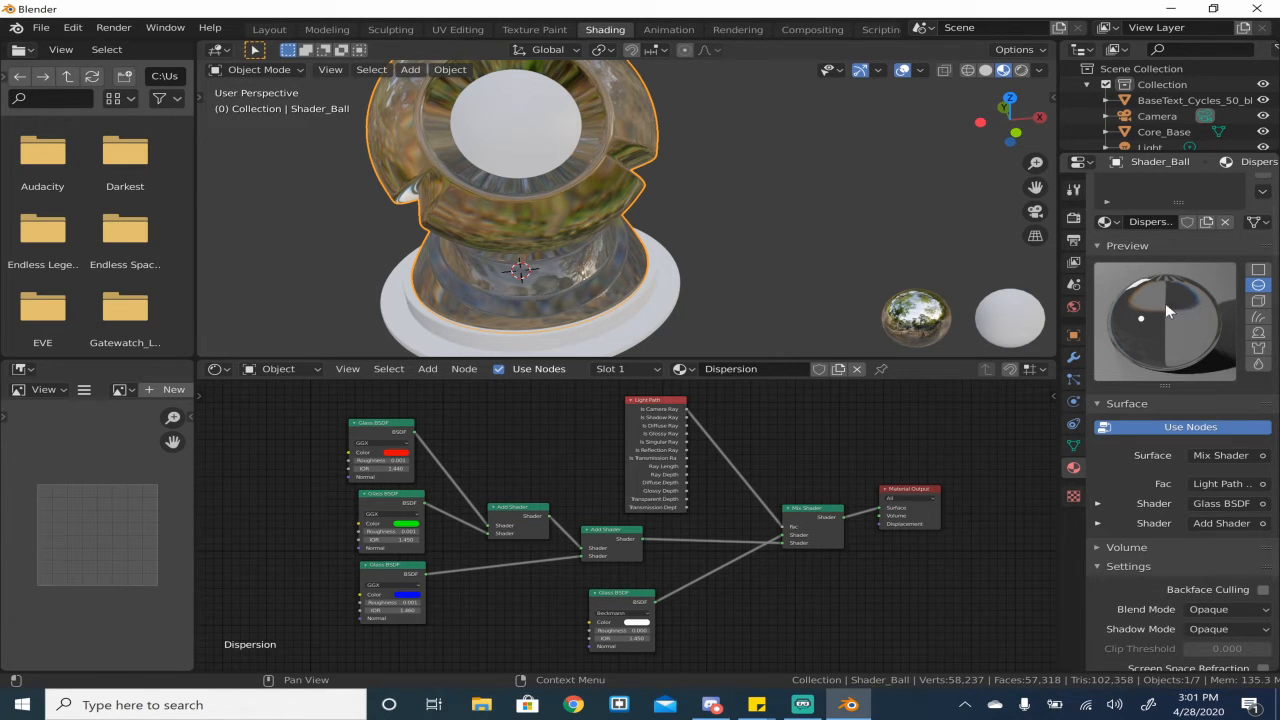
pyautogui.moveTo(488, 235); pyautogui.dragTo(622, 212, button='middle')
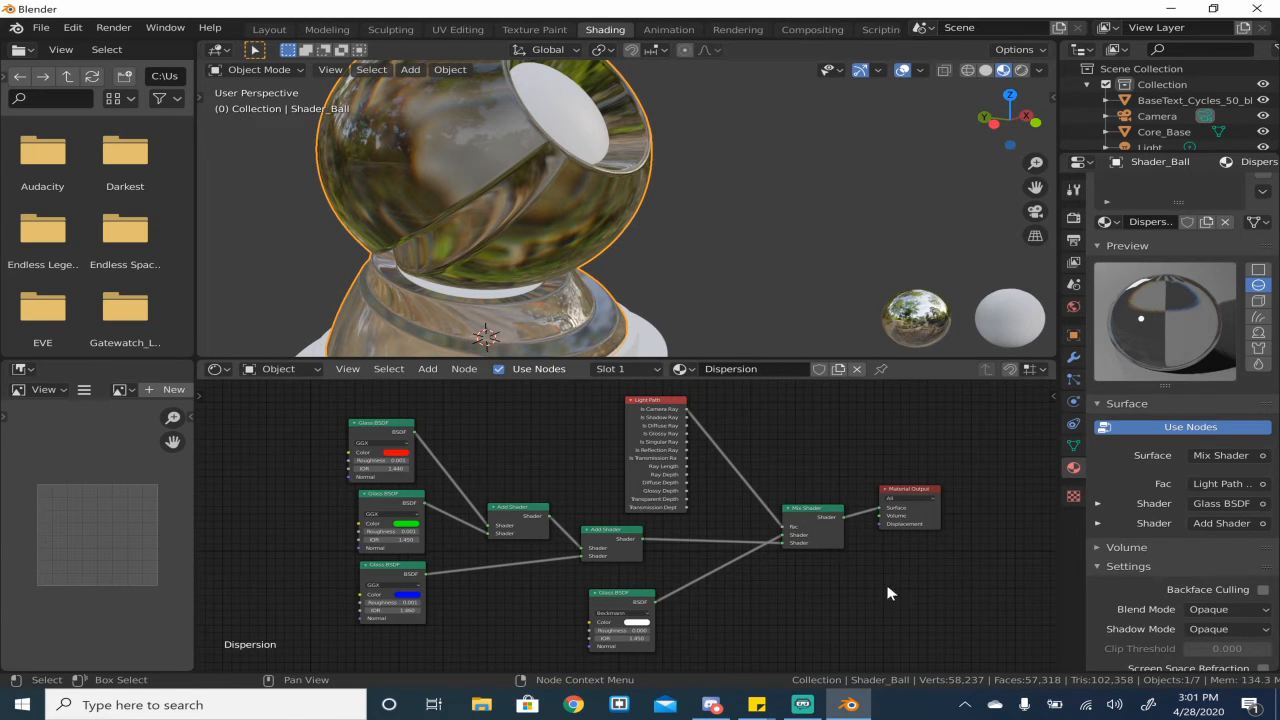
pyautogui.scroll(1, 872, 598)
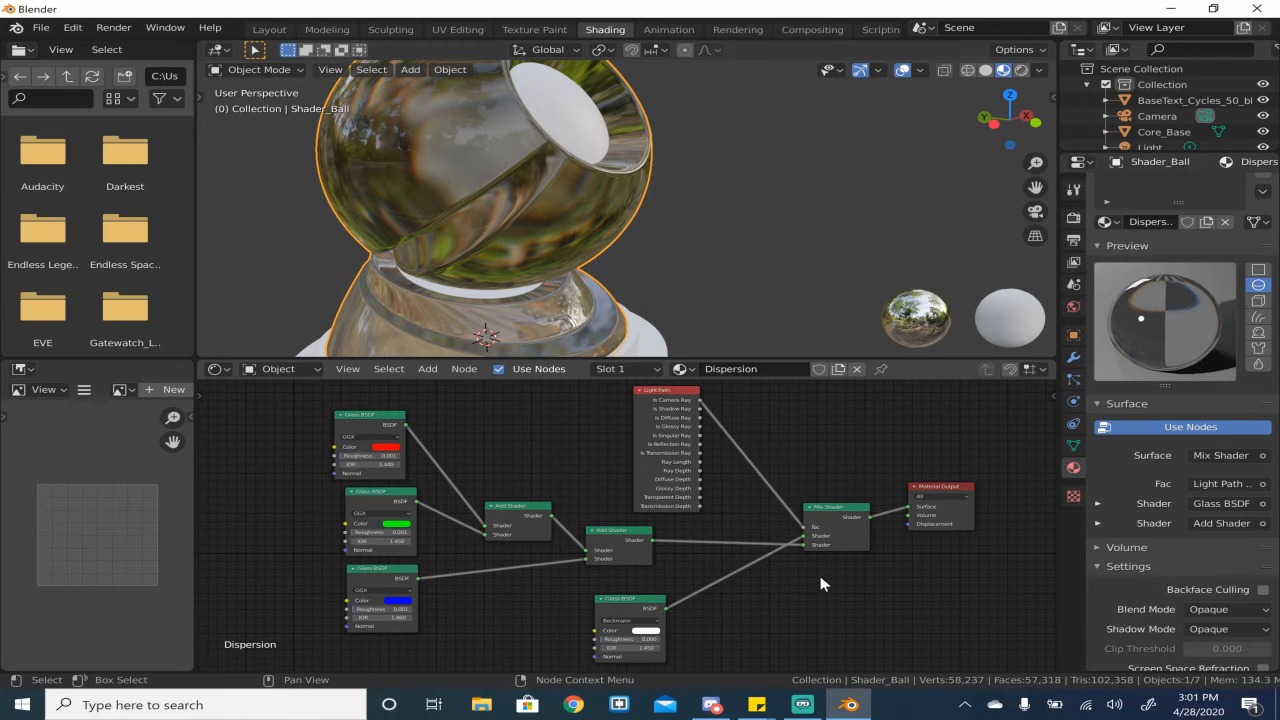
pyautogui.scroll(2, 820, 583)
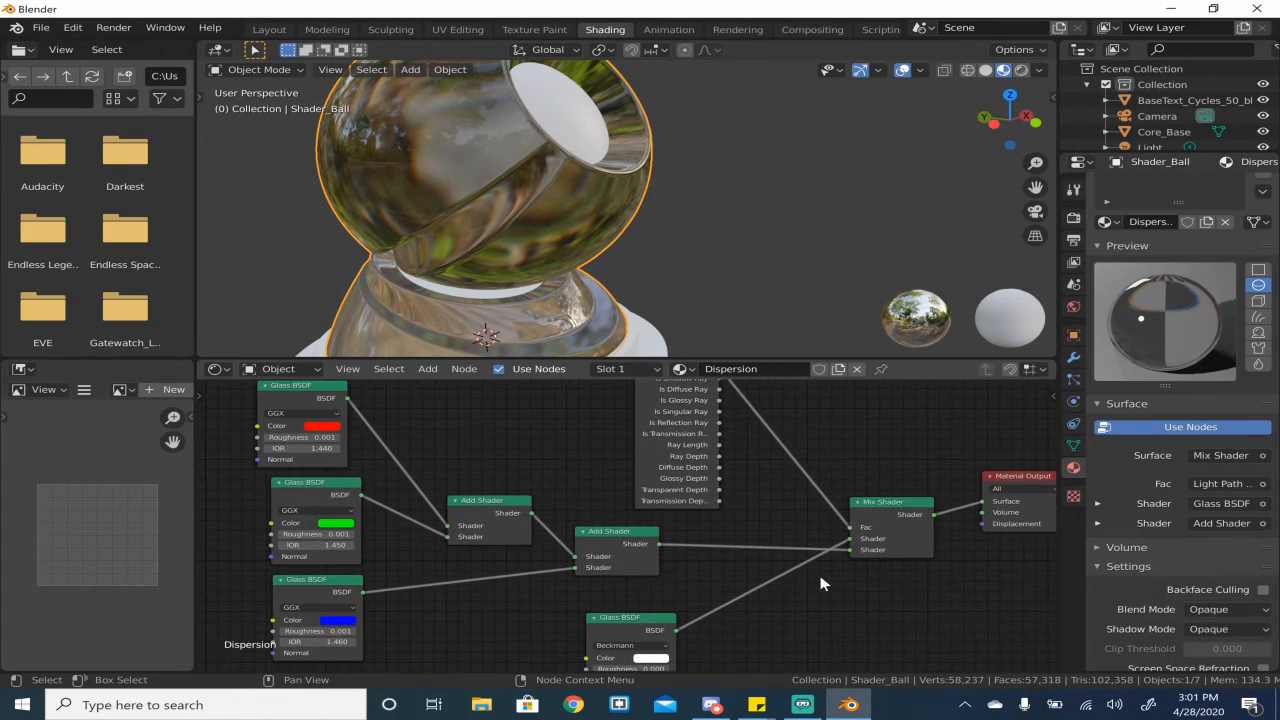
# - Rearrange the Dispersion nodes, placing the white Glass BSDF above the Add Shader nodes and the Light Path node above it
pyautogui.moveTo(612, 546); pyautogui.dragTo(590, 588)
pyautogui.moveTo(625, 637); pyautogui.dragTo(525, 440)
pyautogui.scroll(1, 779, 562)
pyautogui.moveTo(773, 578); pyautogui.dragTo(754, 632, button='middle')
pyautogui.scroll(-4, 768, 610)
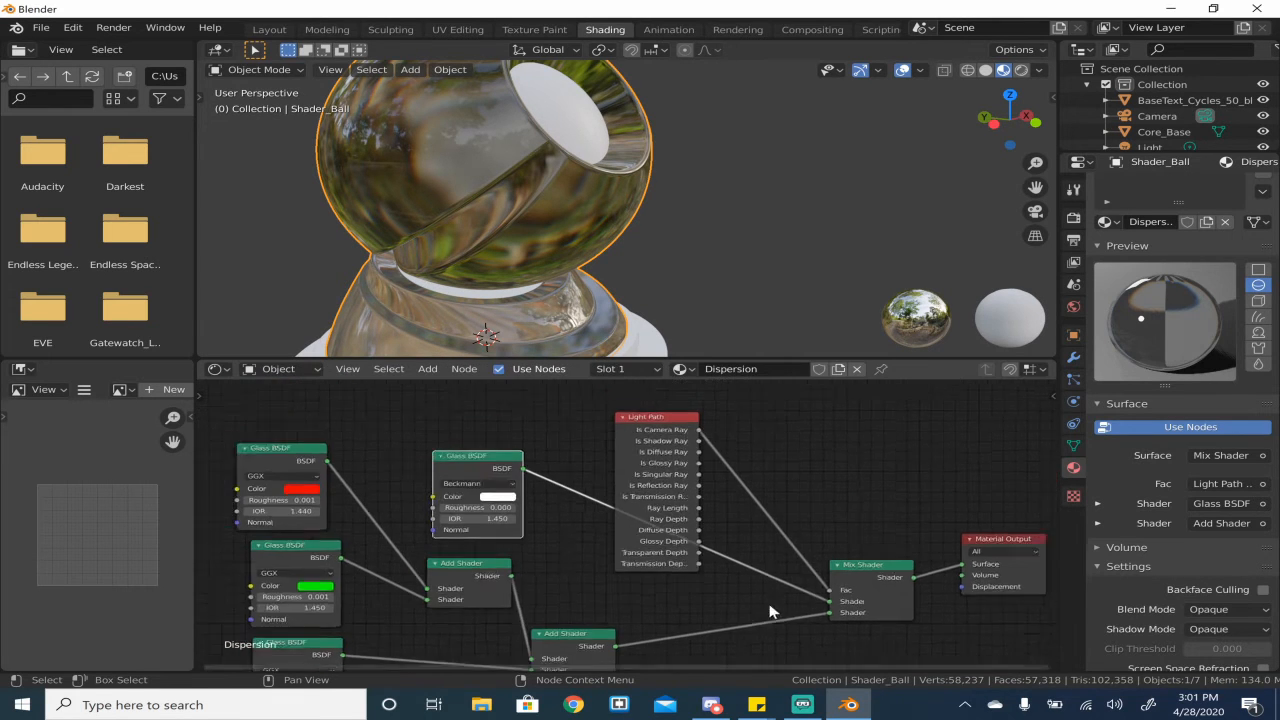
pyautogui.moveTo(638, 428); pyautogui.dragTo(481, 644)
pyautogui.scroll(-2, 646, 591)
pyautogui.moveTo(663, 591); pyautogui.dragTo(790, 670, button='middle')
pyautogui.moveTo(750, 509); pyautogui.dragTo(739, 347, button='middle')
# - Enlarge the shader node editor vertically by shrinking the 3D viewport
pyautogui.scroll(2, 584, 548)
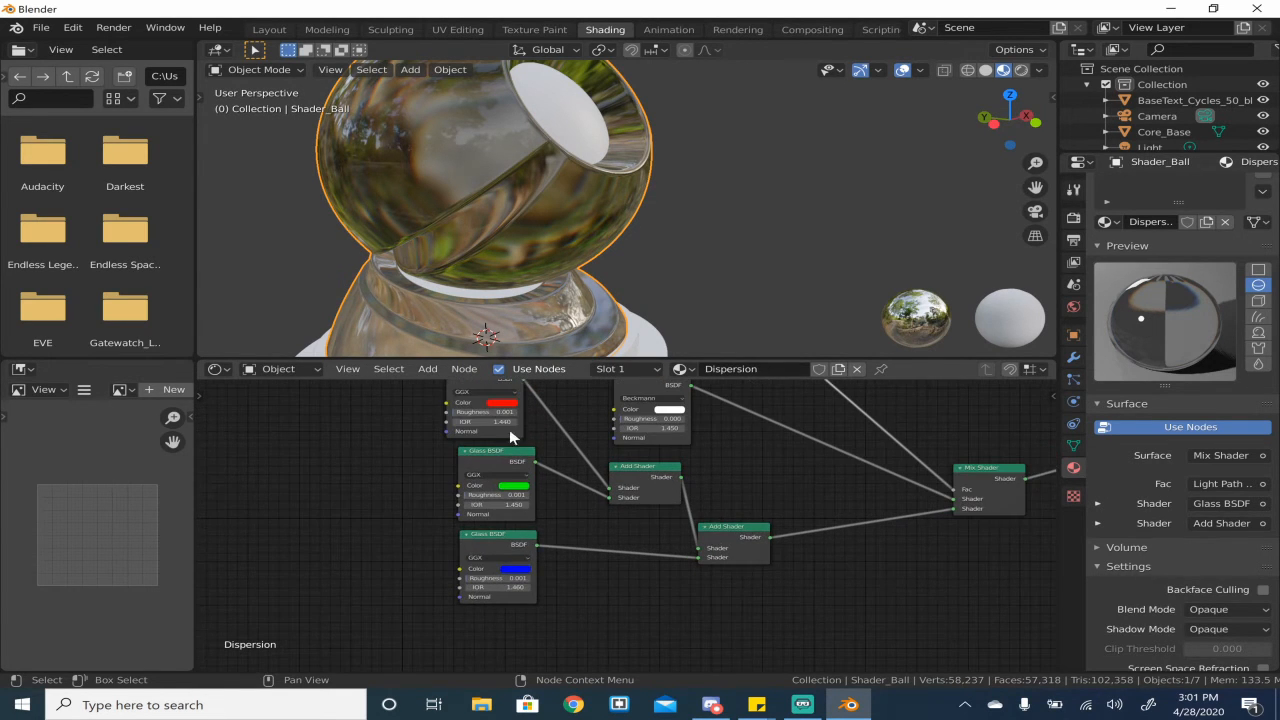
pyautogui.scroll(1, 562, 482)
pyautogui.moveTo(651, 540); pyautogui.dragTo(808, 568, button='middle')
pyautogui.scroll(2, 728, 528)
pyautogui.scroll(-2, 734, 532)
pyautogui.moveTo(723, 362); pyautogui.dragTo(717, 149)
# - Examine the red, green and blue Glass BSDF nodes and trace their Add Shader chain and the white Glass BSDF into the Mix Shader
pyautogui.moveTo(941, 306); pyautogui.dragTo(831, 373, button='middle')
pyautogui.scroll(5, 672, 428)
pyautogui.moveTo(640, 438); pyautogui.dragTo(752, 368, button='middle')
pyautogui.scroll(1, 750, 370)
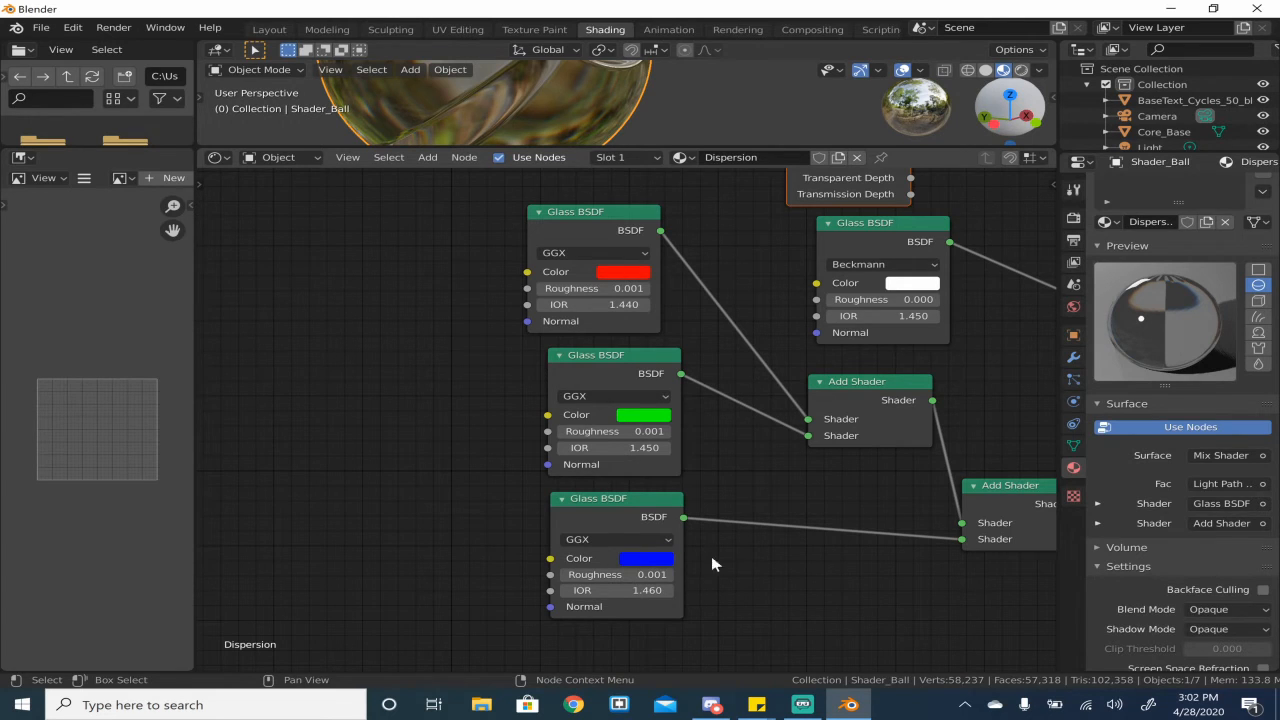
pyautogui.moveTo(869, 489); pyautogui.dragTo(594, 523, button='middle')
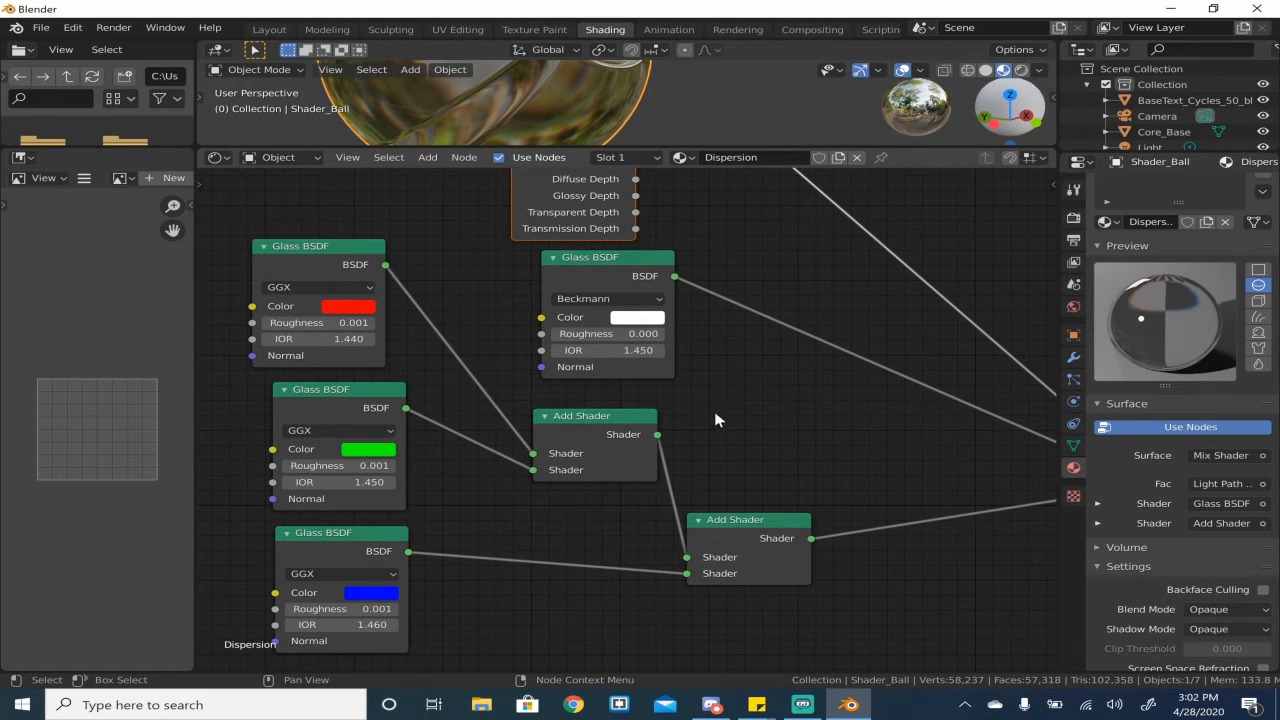
pyautogui.scroll(1, 762, 462)
pyautogui.moveTo(762, 462); pyautogui.dragTo(596, 435, button='middle')
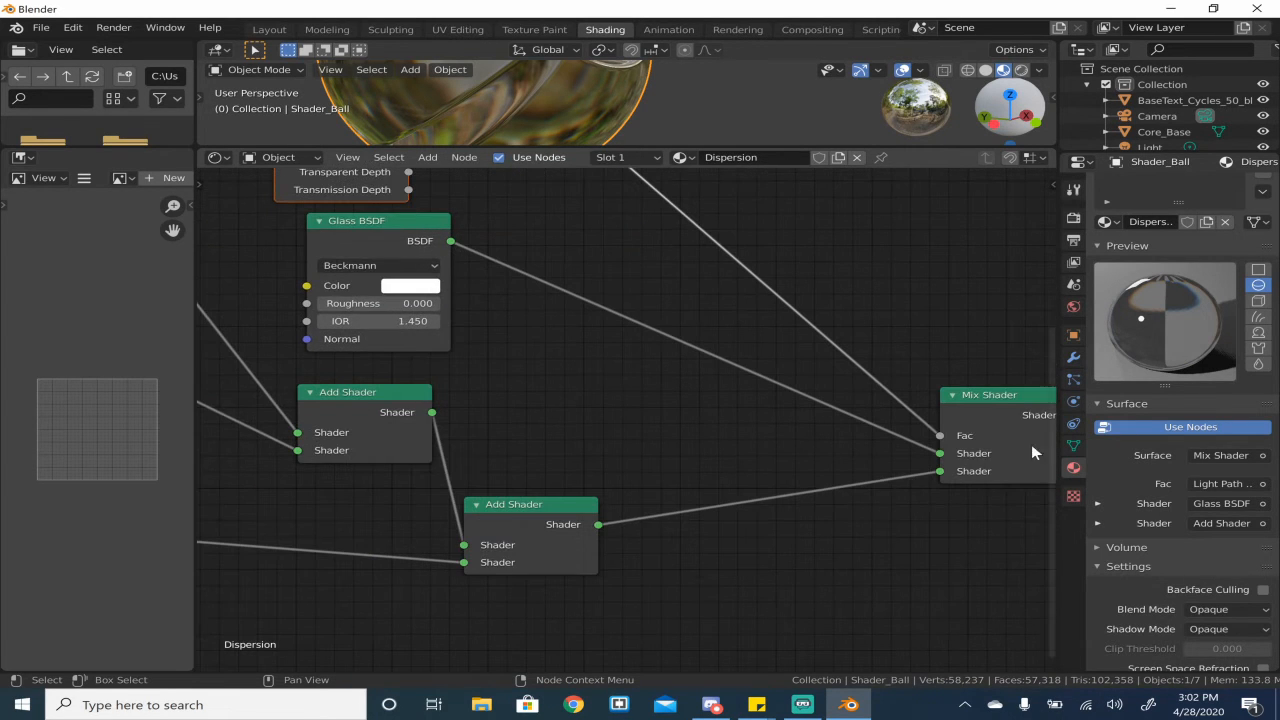
# - Move the Light Path node directly above the white Glass BSDF and trace its Is Camera Ray link into the Mix Shader
pyautogui.moveTo(963, 449); pyautogui.dragTo(877, 617, button='middle')
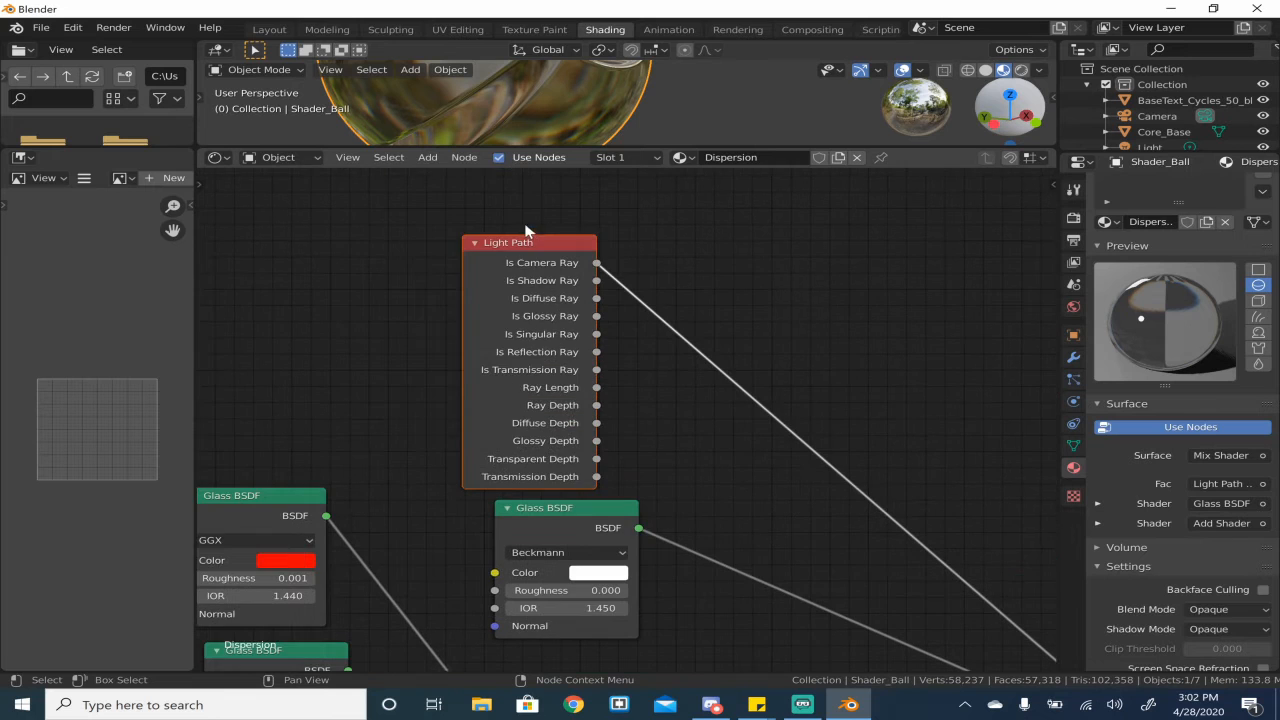
pyautogui.moveTo(531, 268)
pyautogui.mouseDown()
pyautogui.moveTo(577, 244)
pyautogui.moveTo(554, 266)
pyautogui.mouseUp()
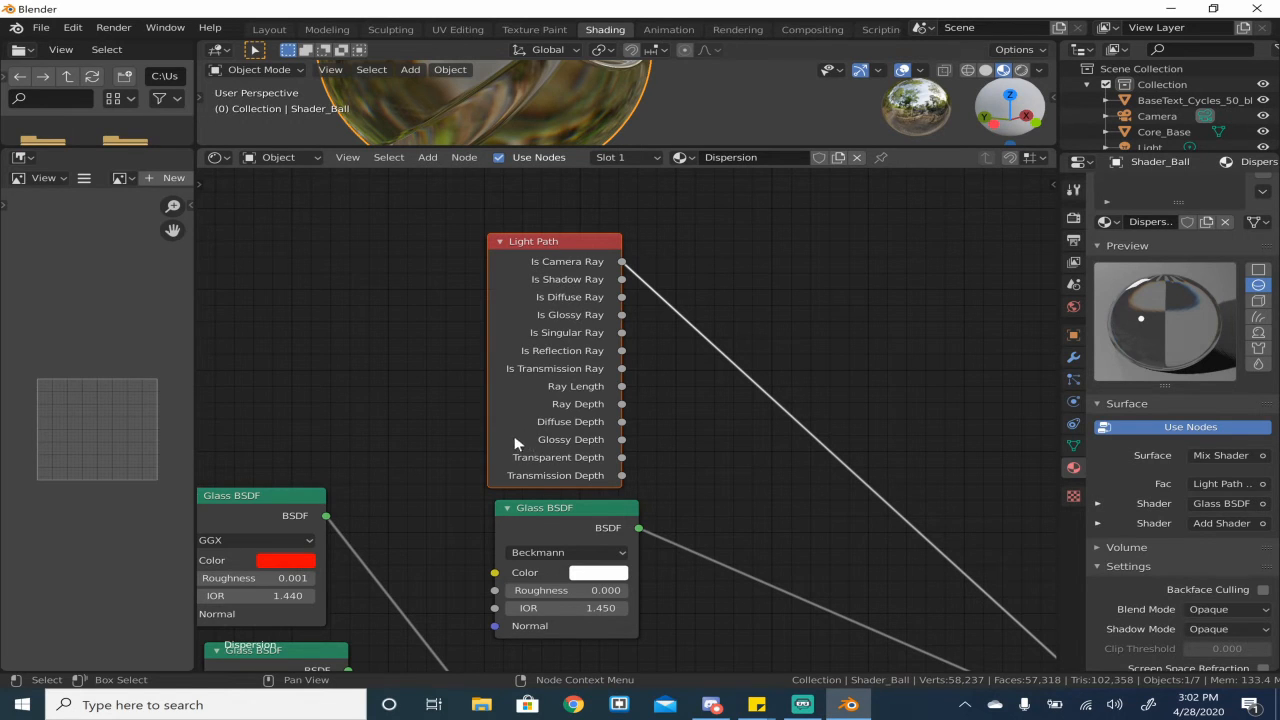
pyautogui.scroll(-2, 493, 463)
pyautogui.scroll(-1, 493, 463)
pyautogui.moveTo(489, 463); pyautogui.dragTo(534, 369, button='middle')
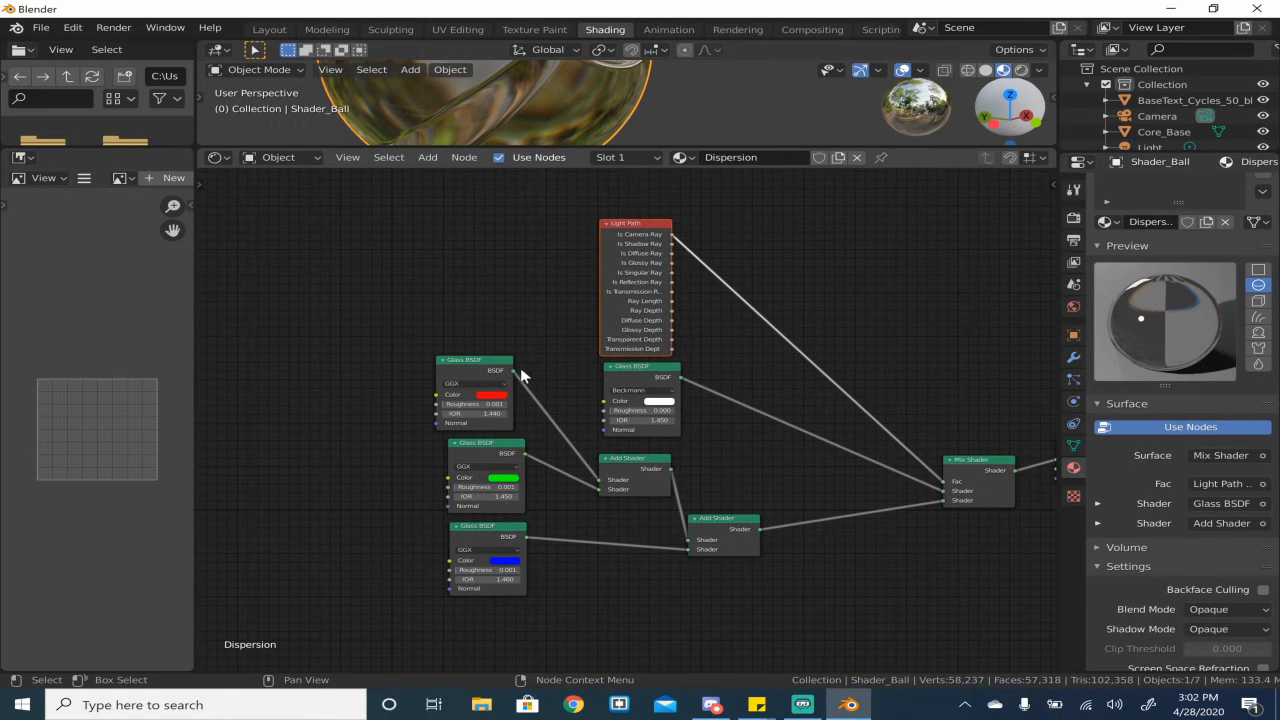
pyautogui.scroll(2, 503, 466)
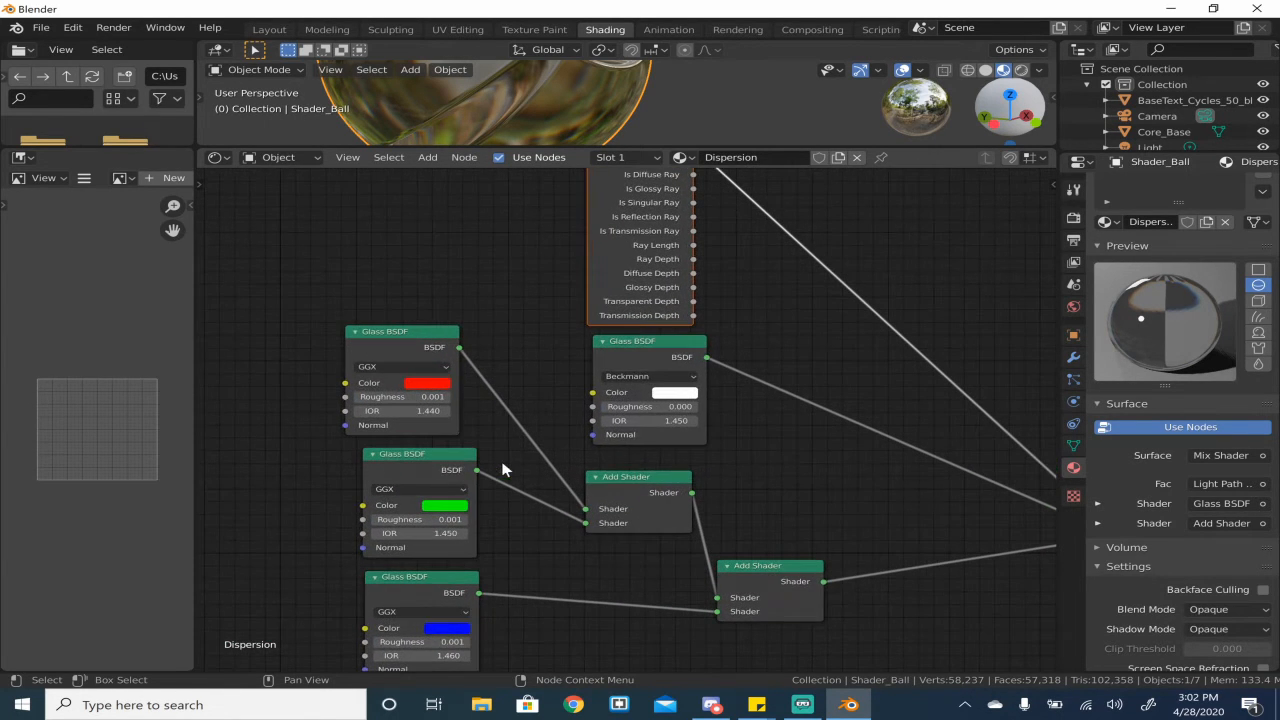
pyautogui.moveTo(730, 329); pyautogui.dragTo(722, 425, button='middle')
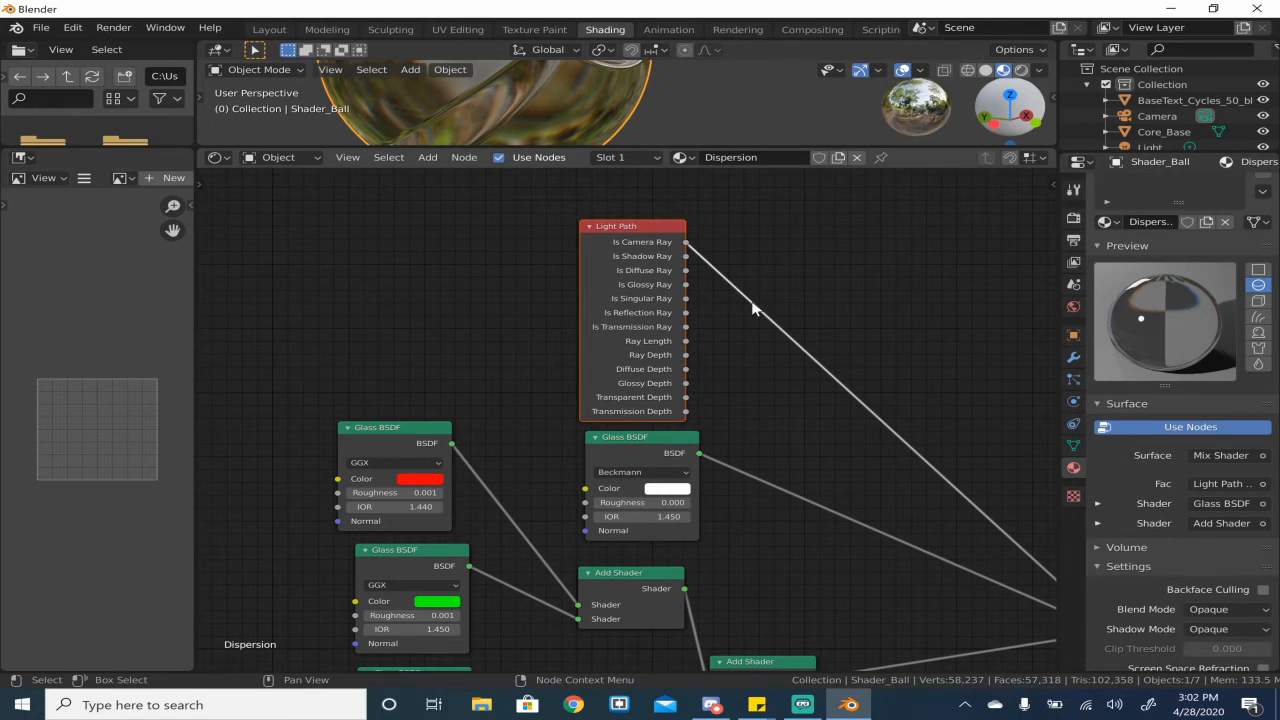
# - Change the Dispersion material's preview shape to the fluid
pyautogui.scroll(-3, 586, 101)
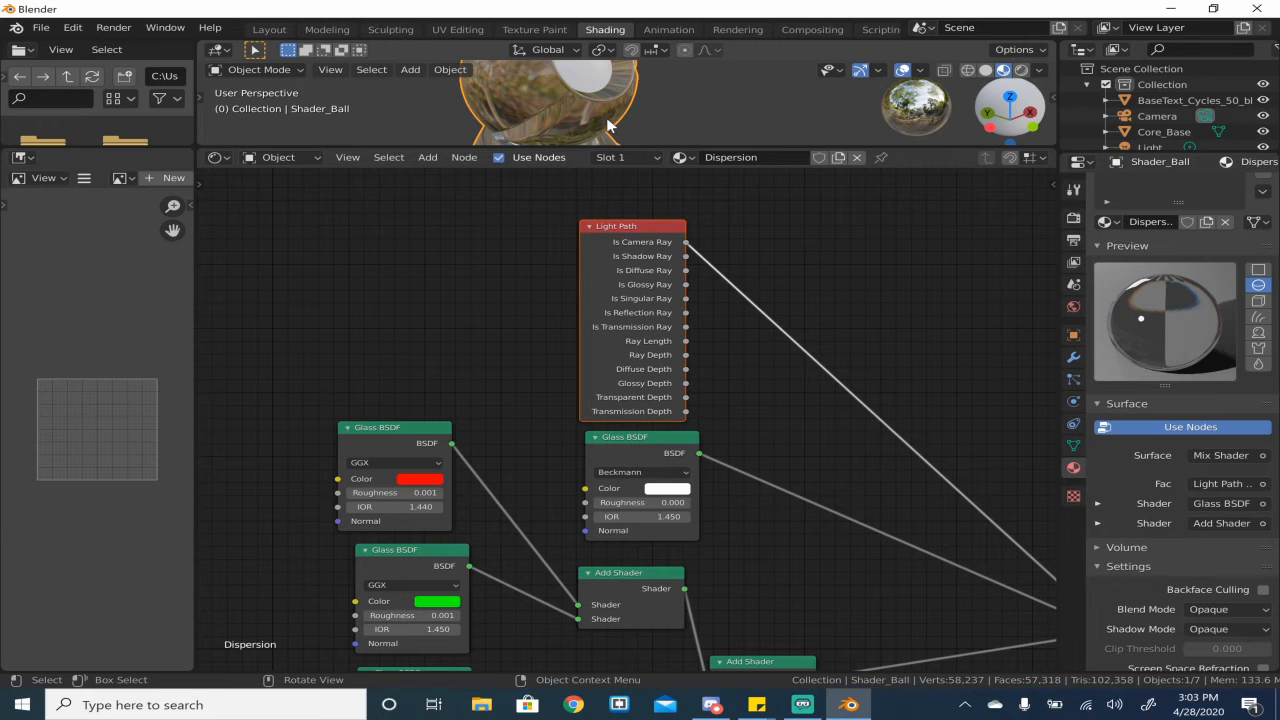
pyautogui.click(1258, 363)
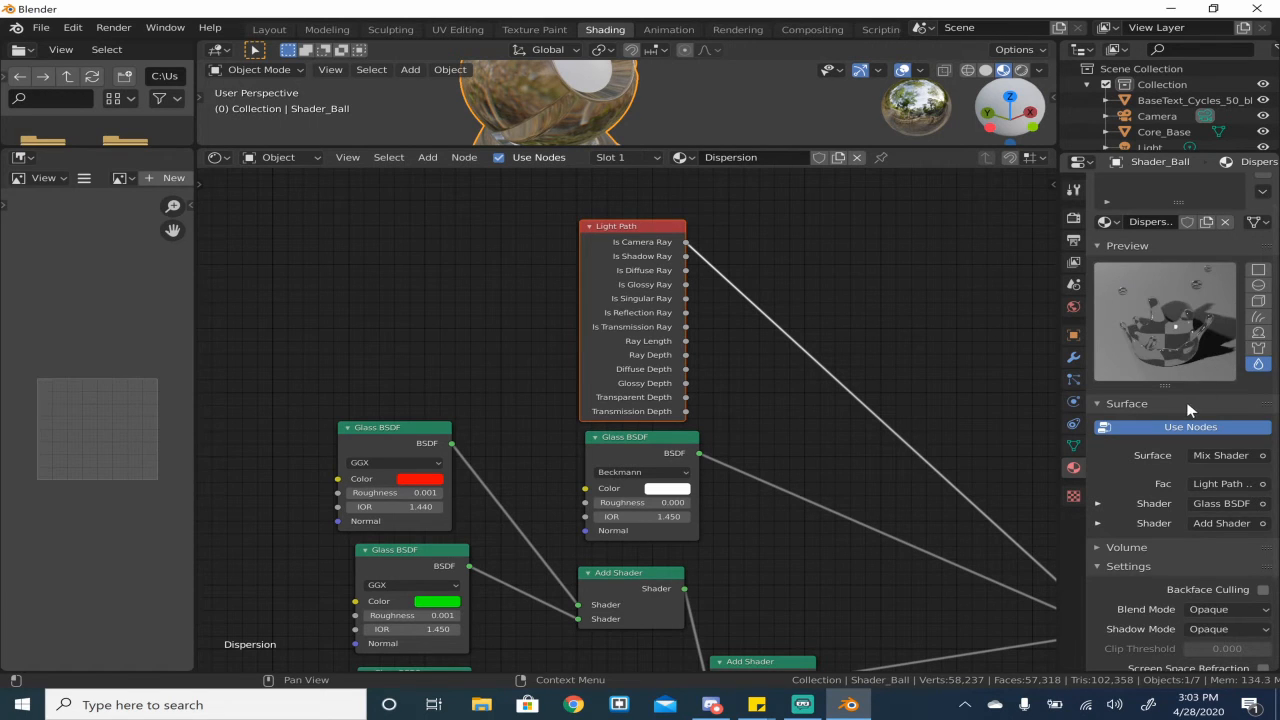
pyautogui.scroll(1, 1152, 313)
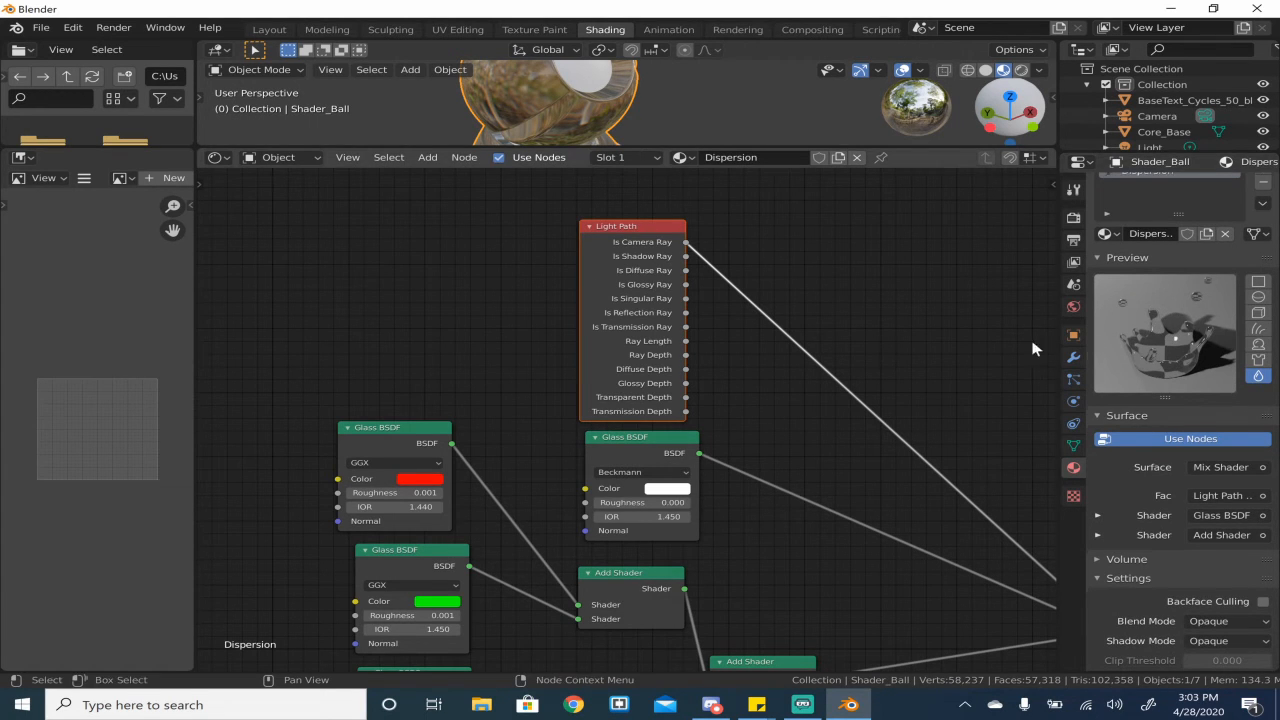
# - Assign Material.002 to the shader ball and enlarge the 3D viewport above the shader editor
pyautogui.click(1105, 233)
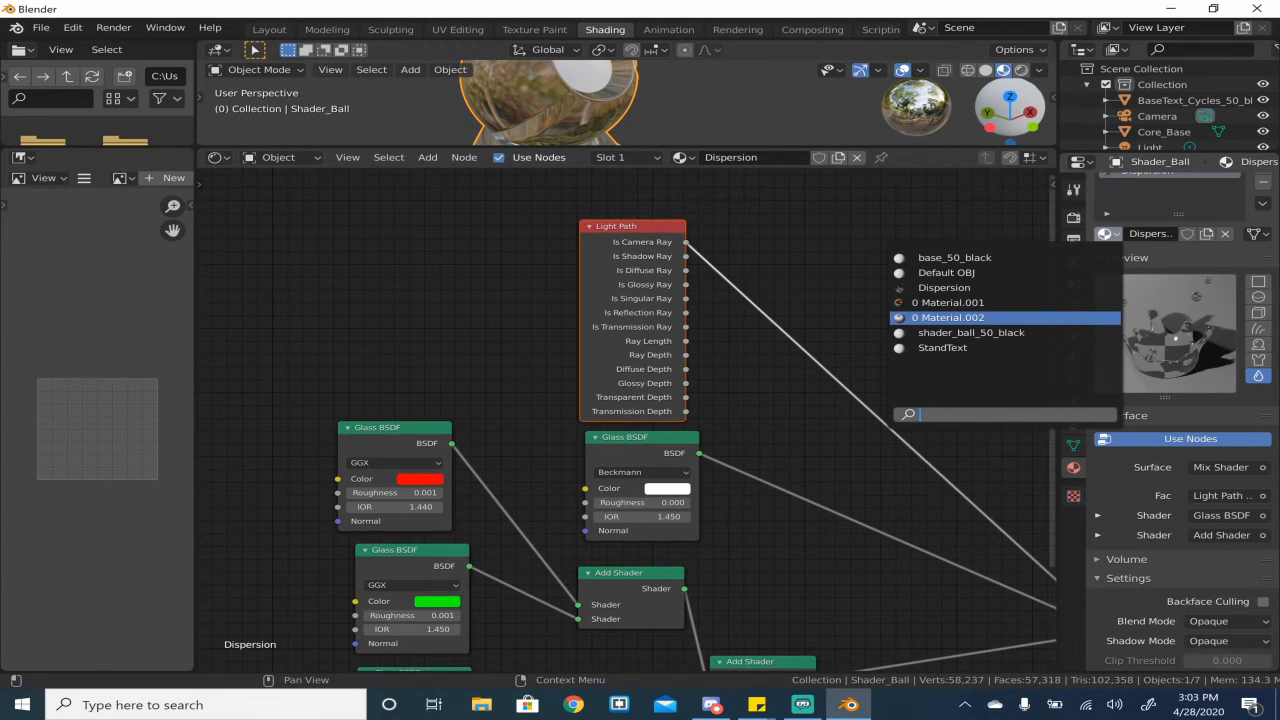
pyautogui.click(905, 318)
pyautogui.moveTo(628, 478); pyautogui.dragTo(788, 440, button='middle')
pyautogui.scroll(1, 636, 455)
pyautogui.scroll(2, 645, 465)
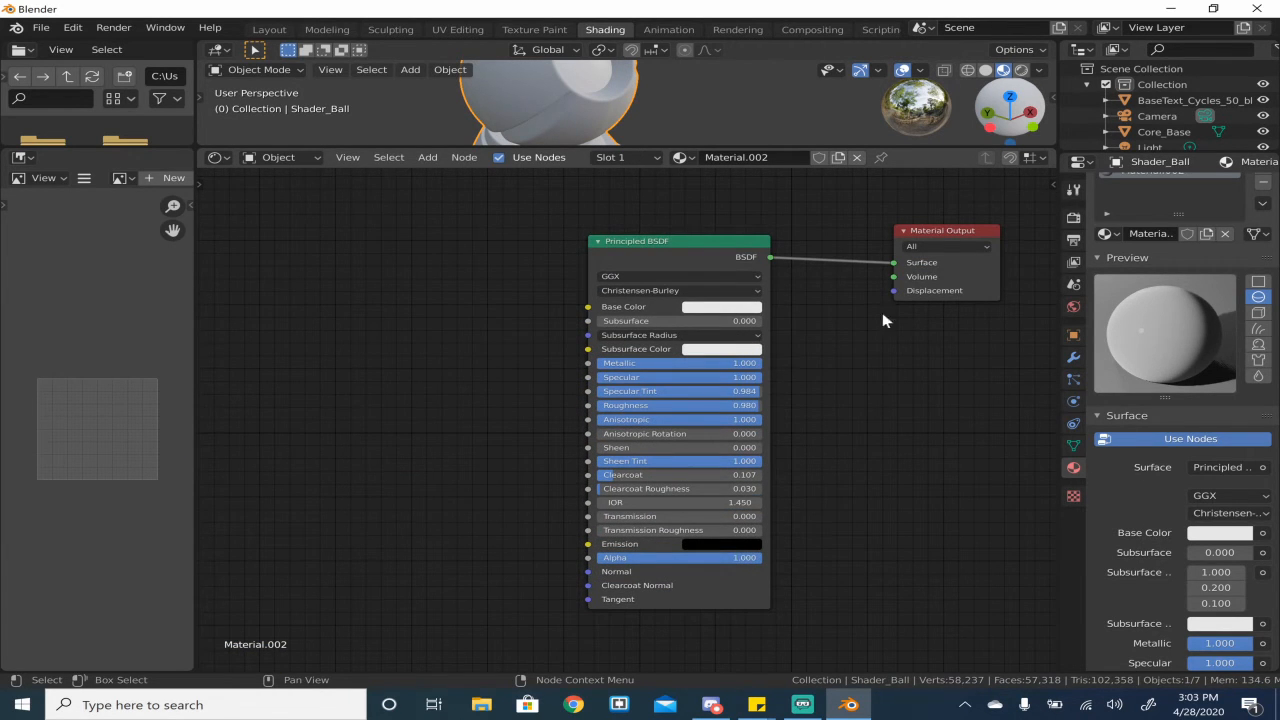
pyautogui.moveTo(688, 146); pyautogui.dragTo(676, 252)
# - Cut the link from Material.002's Principled BSDF to the Material Output and delete the Principled BSDF node
pyautogui.keyDown('ctrl'); pyautogui.moveTo(824, 385); pyautogui.dragTo(824, 385, button='right'); pyautogui.keyUp('ctrl')
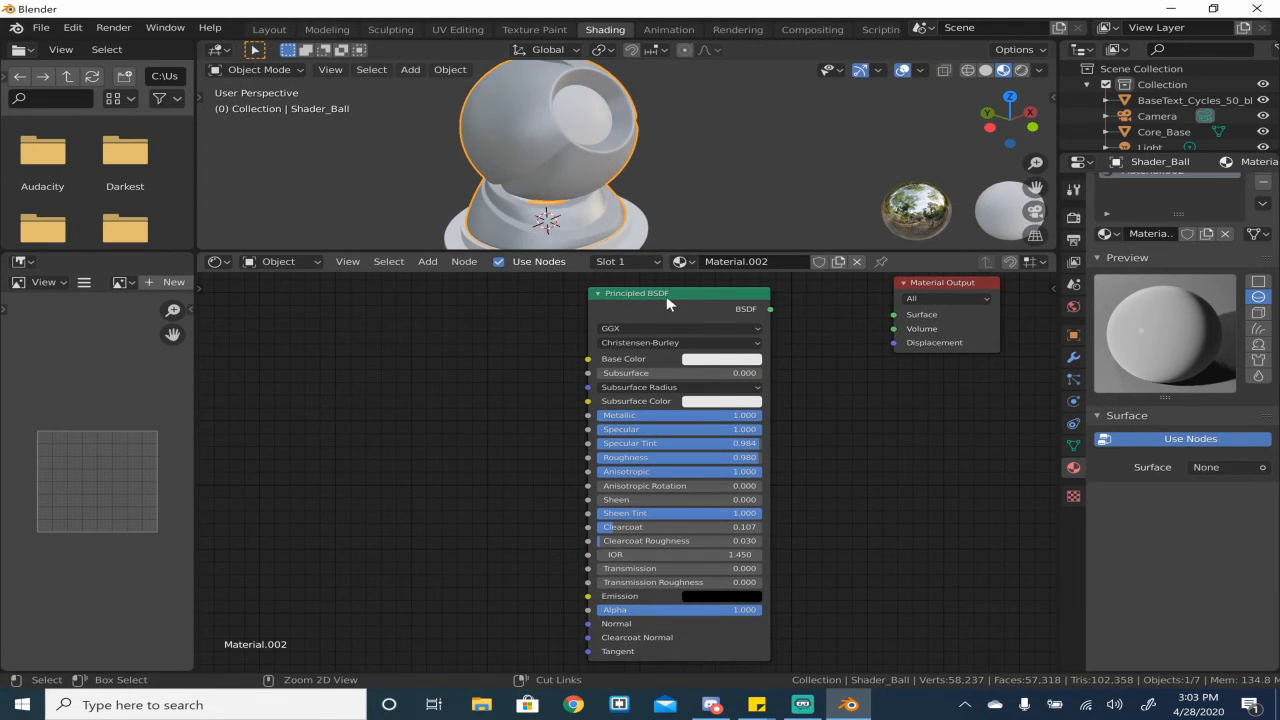
pyautogui.click(664, 295)
pyautogui.press('x')
# - Add a fresh Principled BSDF node and connect its BSDF output to the Material Output's Surface input
pyautogui.hotkey('shift', 'a')
pyautogui.press('Escape')
pyautogui.hotkey('shift', 'a')
pyautogui.click(708, 351)
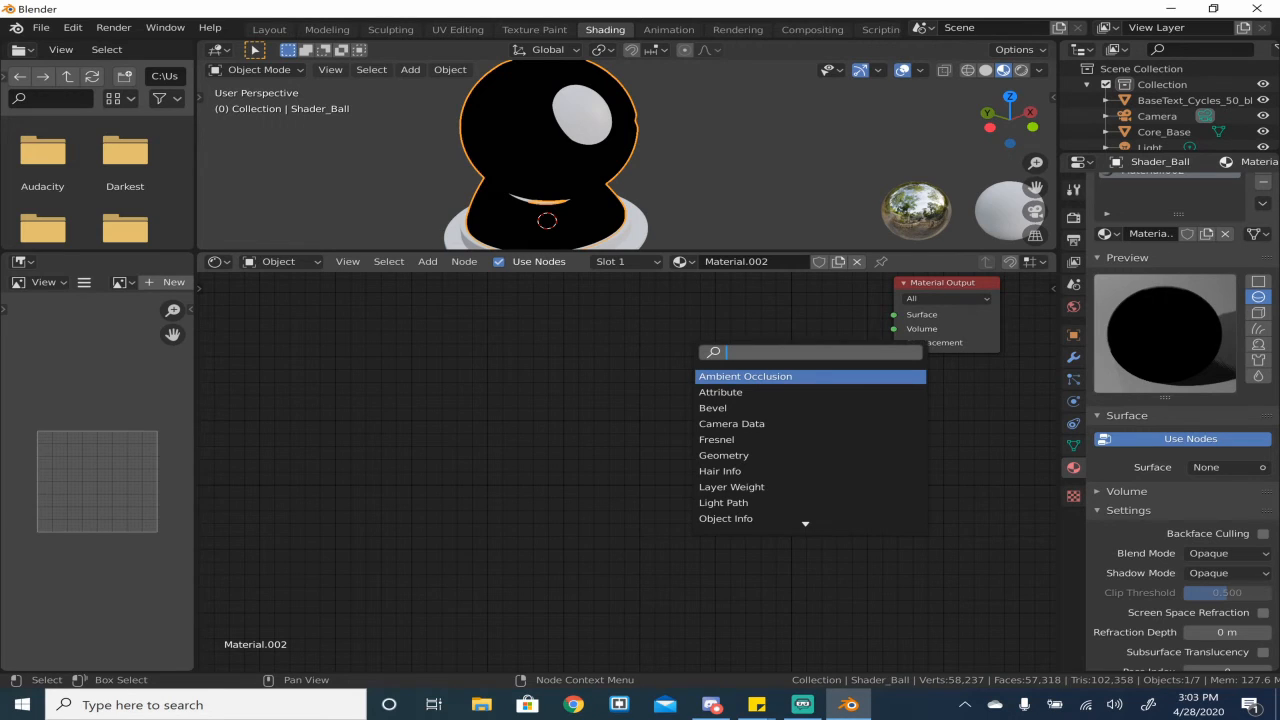
pyautogui.write('pri')
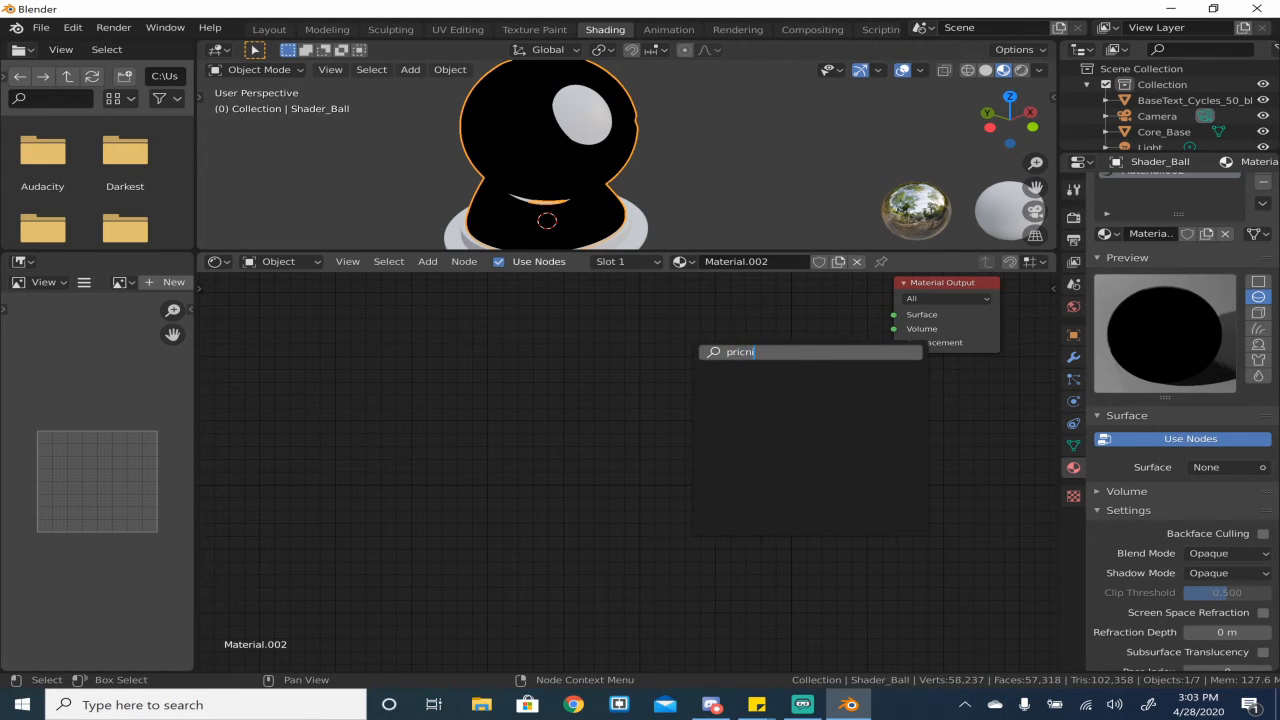
pyautogui.write('nc')
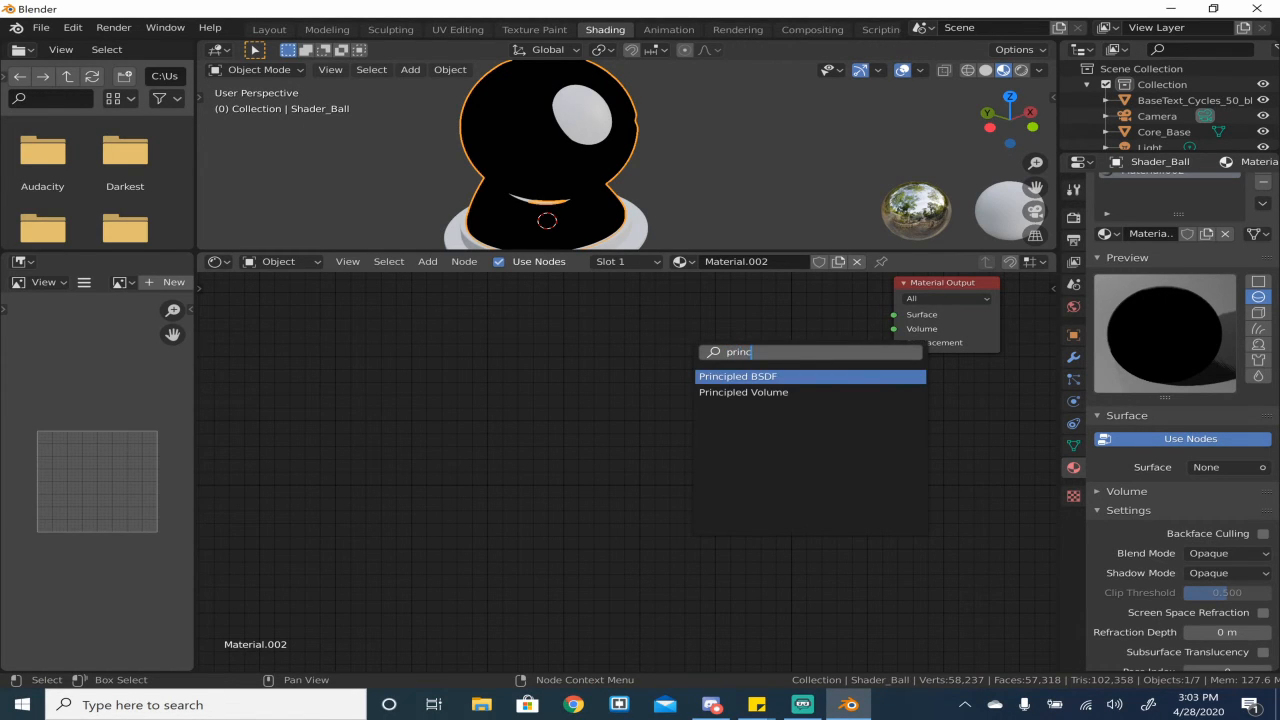
pyautogui.press('Down')
pyautogui.press('Up')
pyautogui.press('Return')
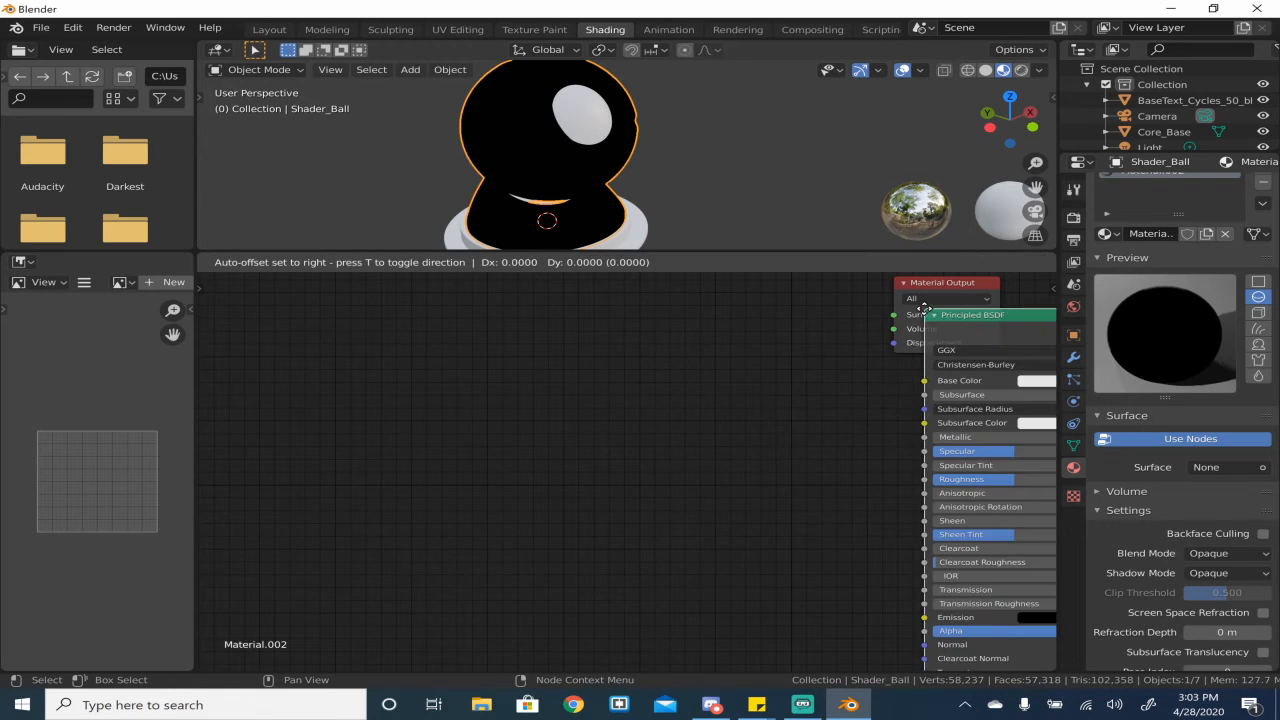
pyautogui.click(617, 294)
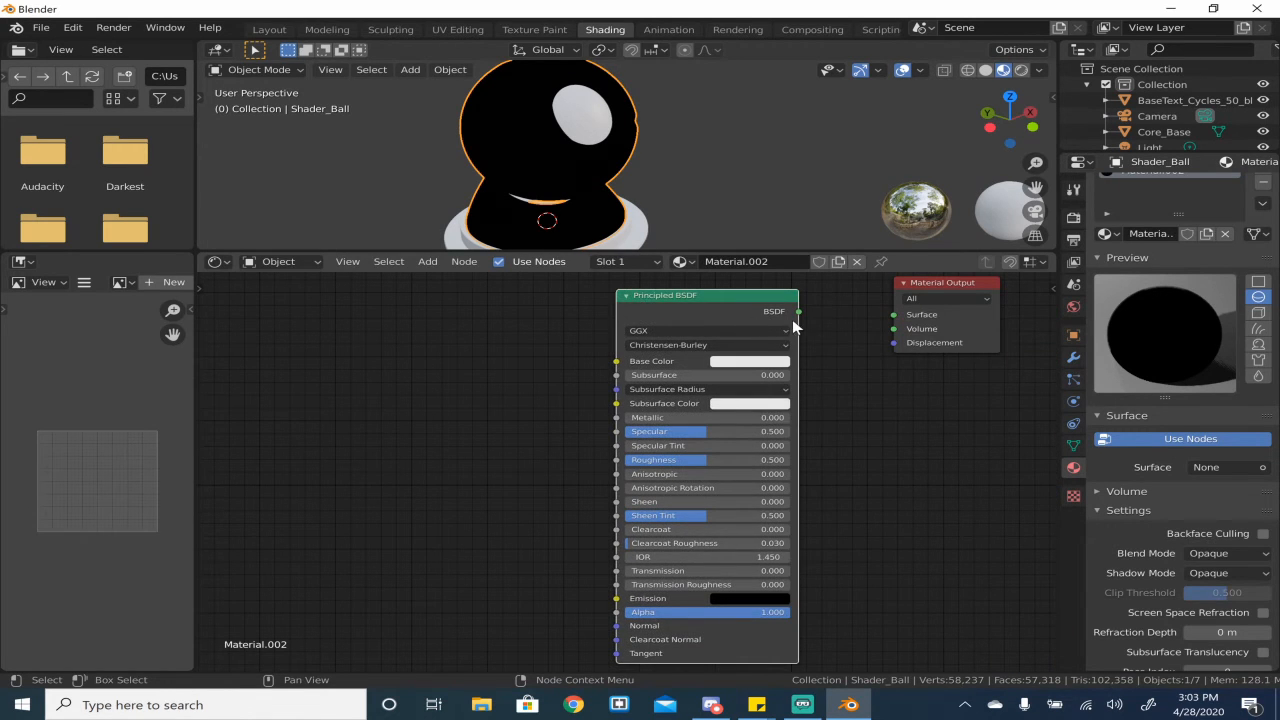
pyautogui.moveTo(801, 311); pyautogui.dragTo(899, 314)
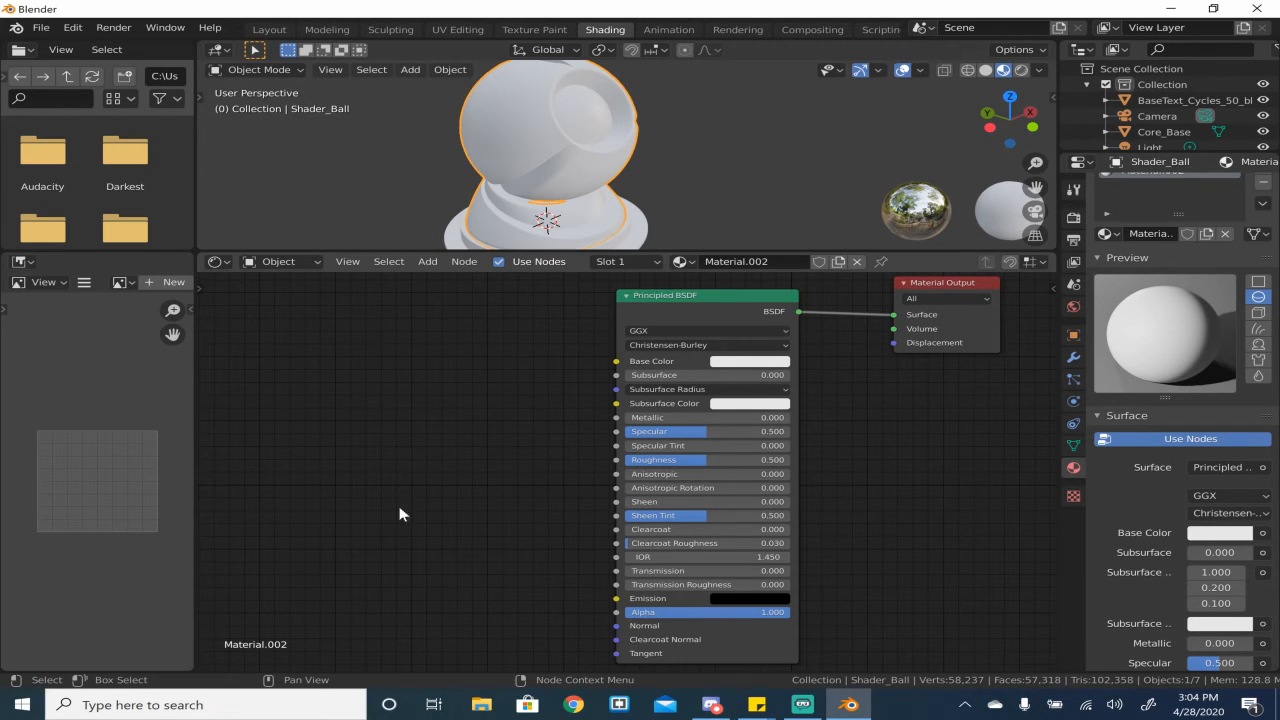
# - Add a Noise Texture node and position it well to the left of the Principled BSDF
pyautogui.scroll(1, 576, 506)
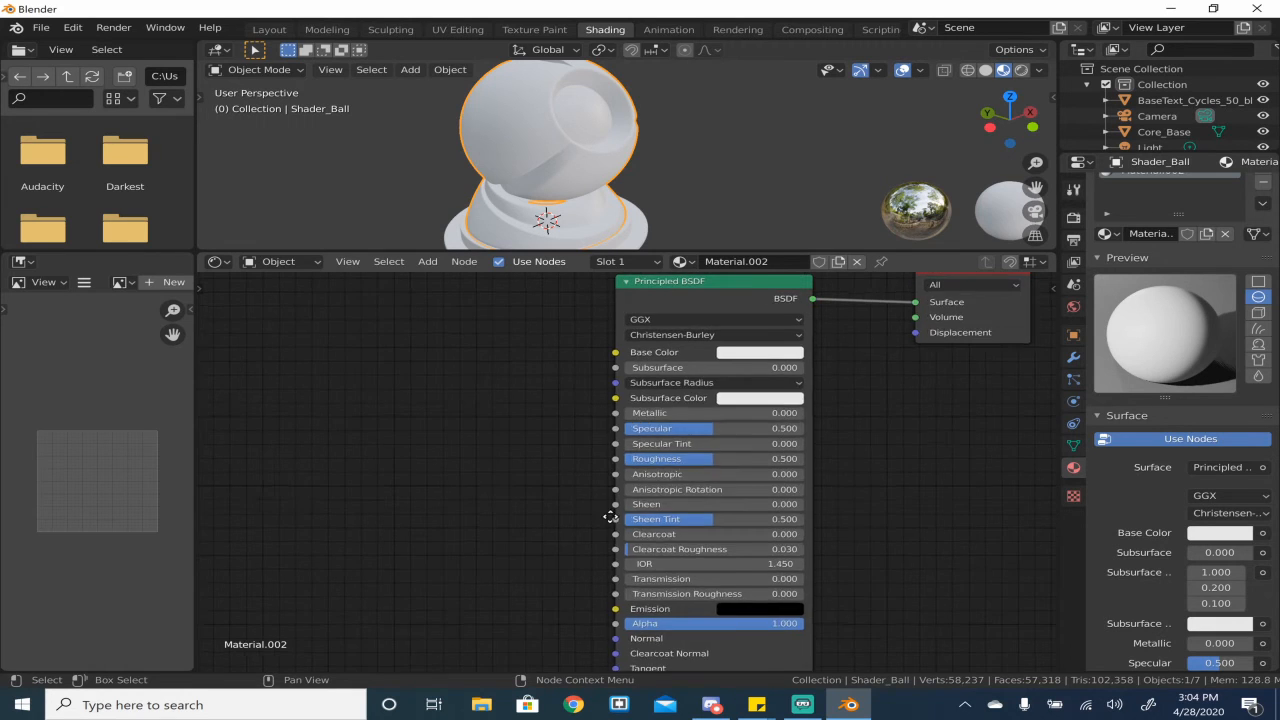
pyautogui.moveTo(610, 515); pyautogui.dragTo(721, 538, button='middle')
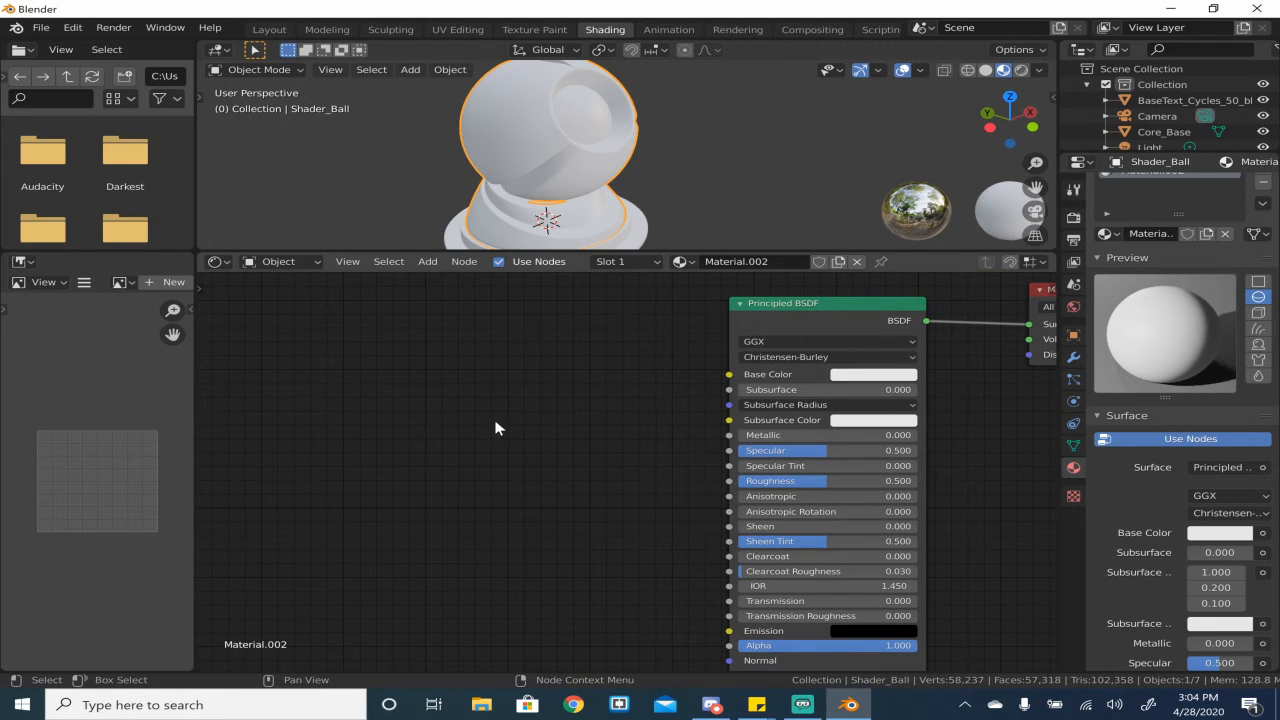
pyautogui.hotkey('shift', 'a')
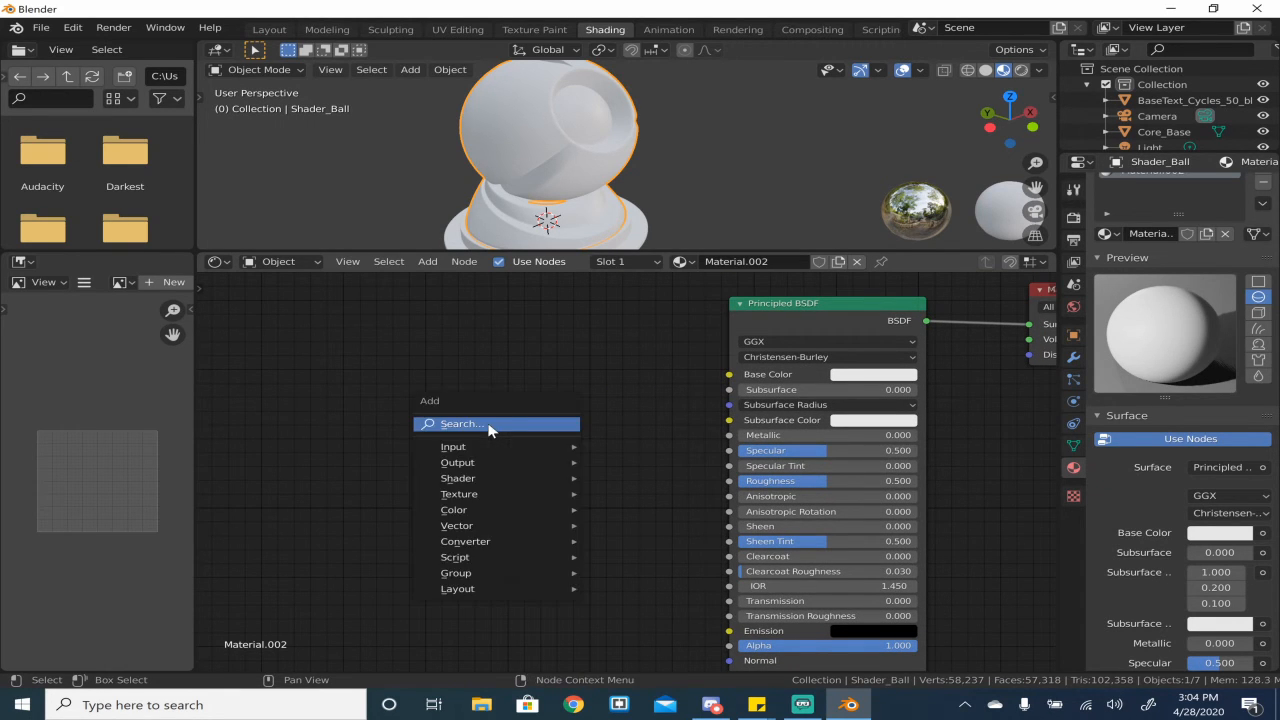
pyautogui.click(489, 427)
pyautogui.write('noise')
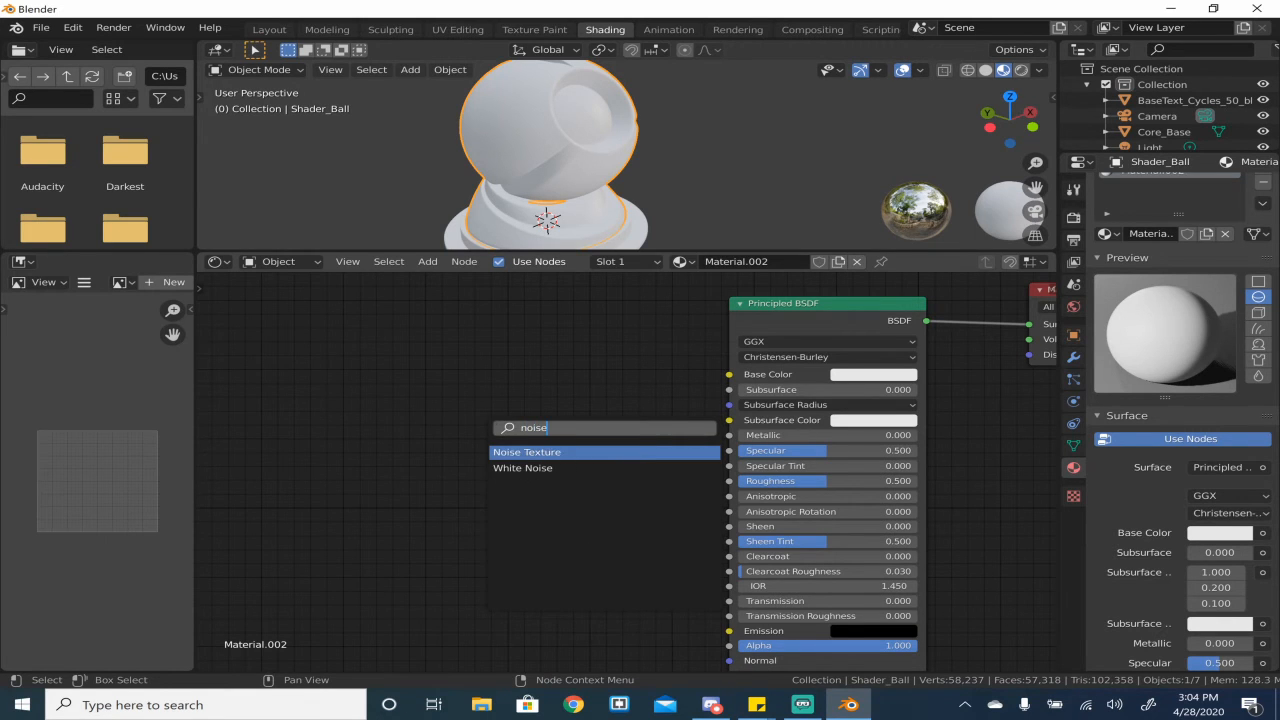
pyautogui.press('Return')
pyautogui.click(325, 400)
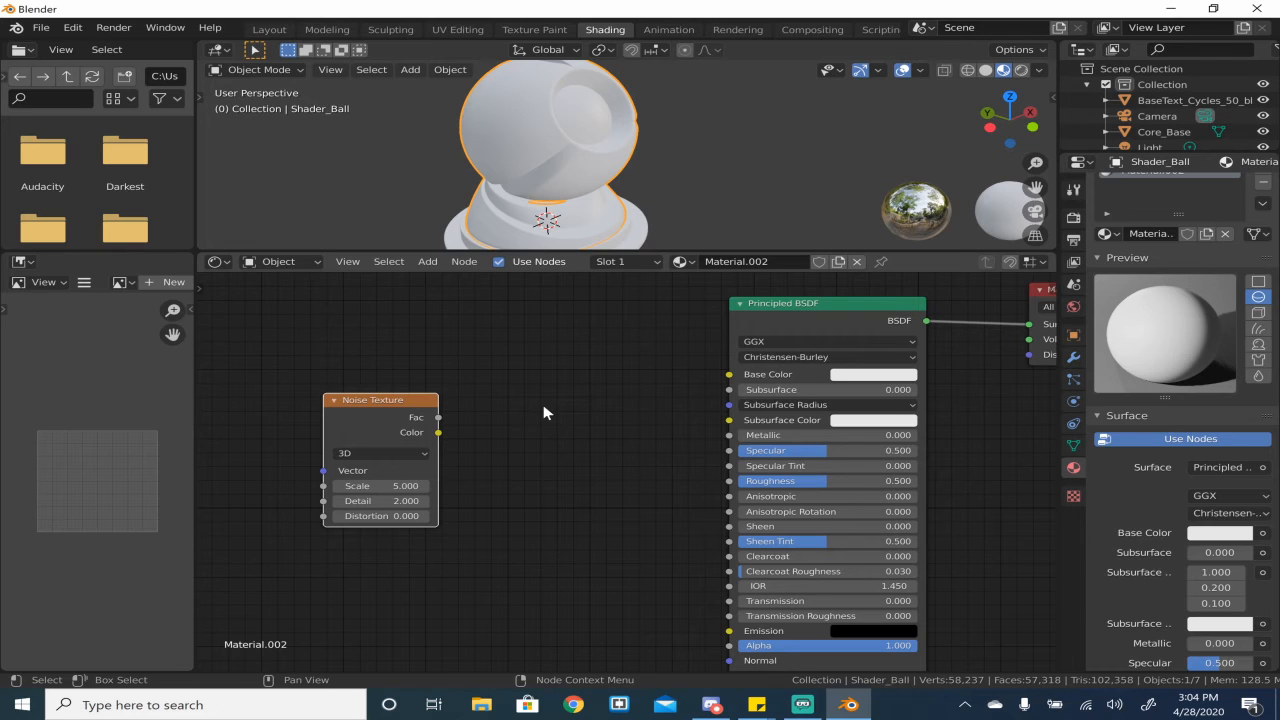
pyautogui.moveTo(583, 418); pyautogui.dragTo(784, 452, button='middle')
pyautogui.moveTo(577, 457); pyautogui.dragTo(542, 442)
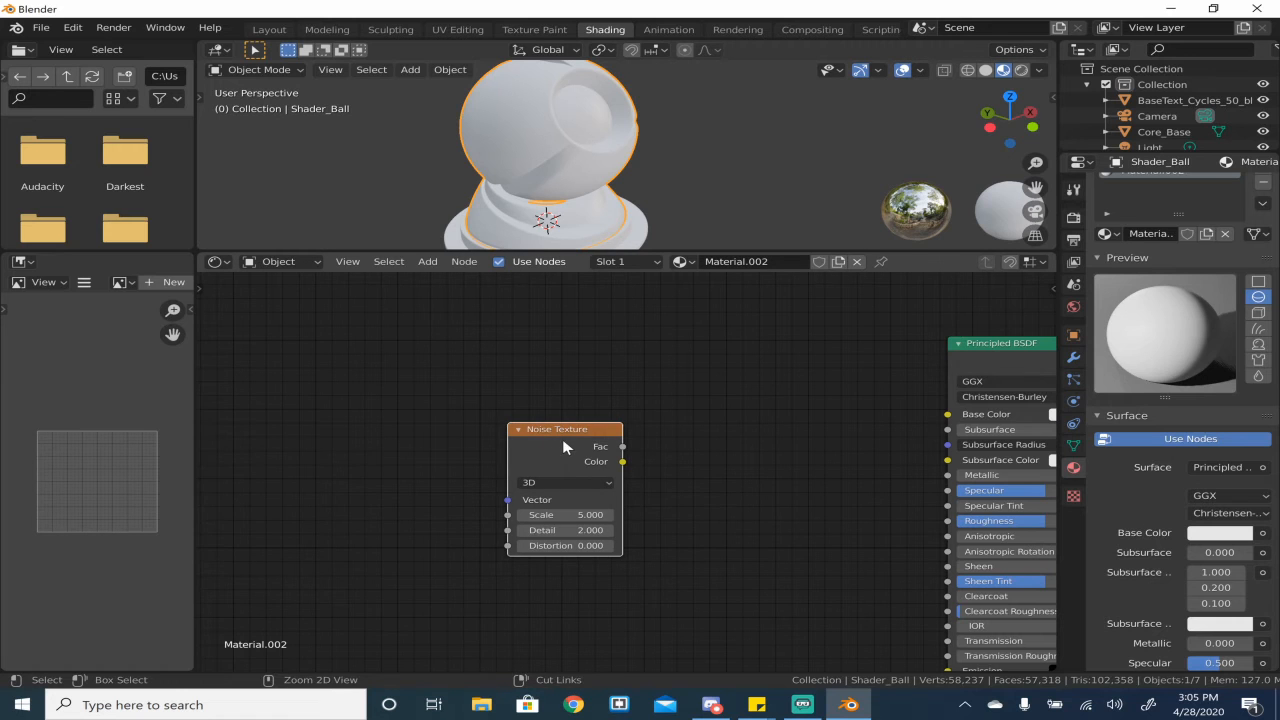
# - Add Mapping and Texture Coordinate nodes to the Noise Texture, linking the Object output to the Mapping's Vector input
pyautogui.hotkey('ctrl', 't')
pyautogui.moveTo(213, 548); pyautogui.dragTo(392, 515, button='middle')
pyautogui.moveTo(390, 506); pyautogui.dragTo(449, 494)
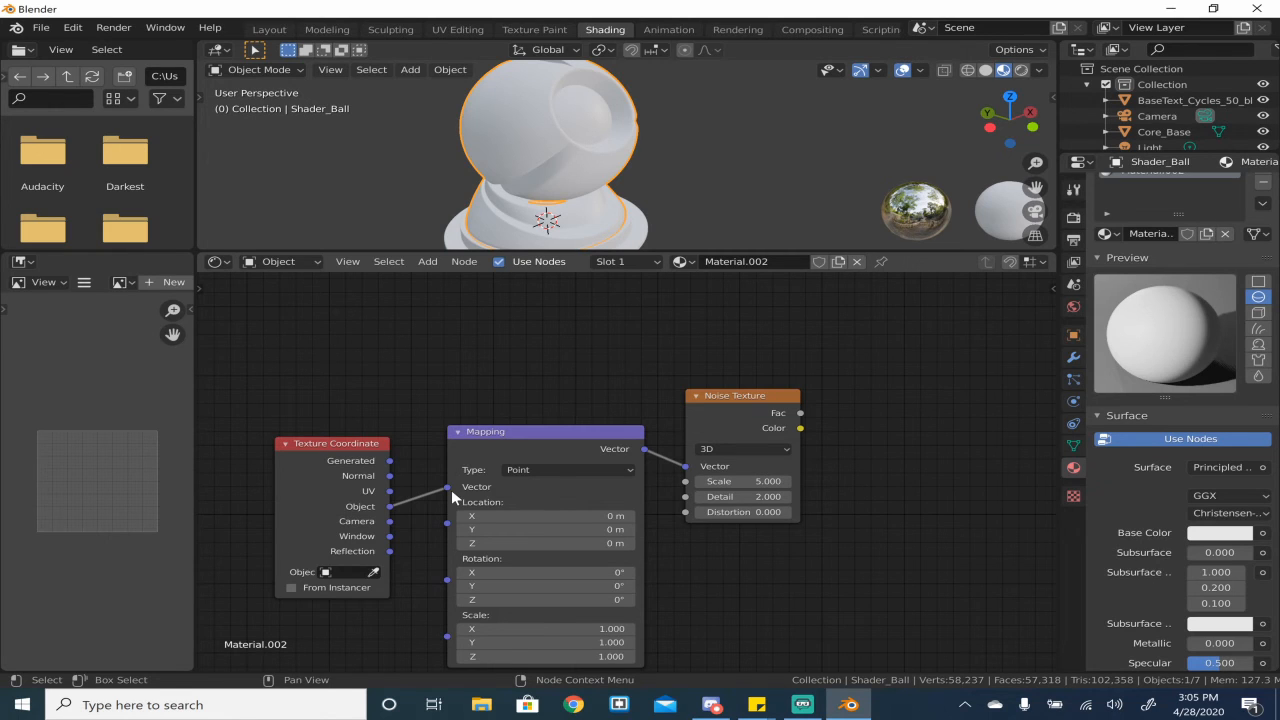
# - Connect the Noise Texture's Fac output to the Principled BSDF's Base Color and inspect the pattern on the shader ball
pyautogui.moveTo(868, 483); pyautogui.dragTo(556, 511, button='middle')
pyautogui.scroll(3, 521, 455)
pyautogui.moveTo(483, 443); pyautogui.dragTo(409, 457, button='middle')
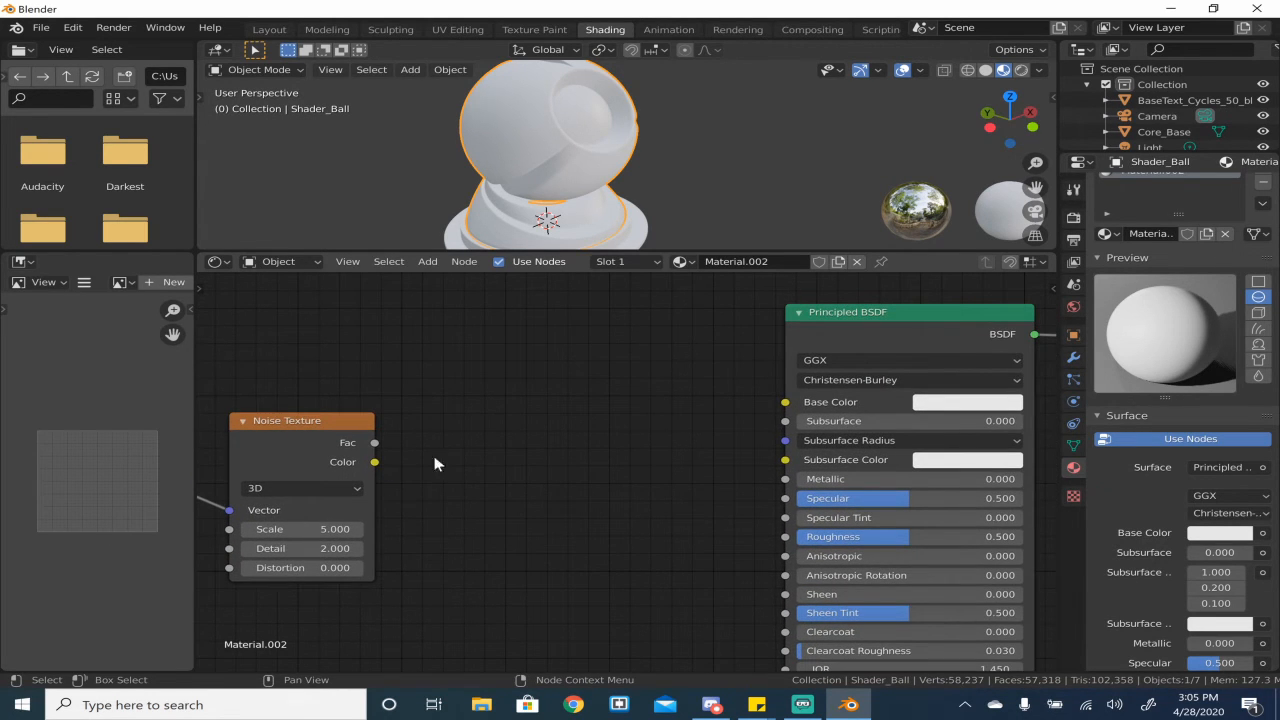
pyautogui.moveTo(375, 462); pyautogui.dragTo(785, 401)
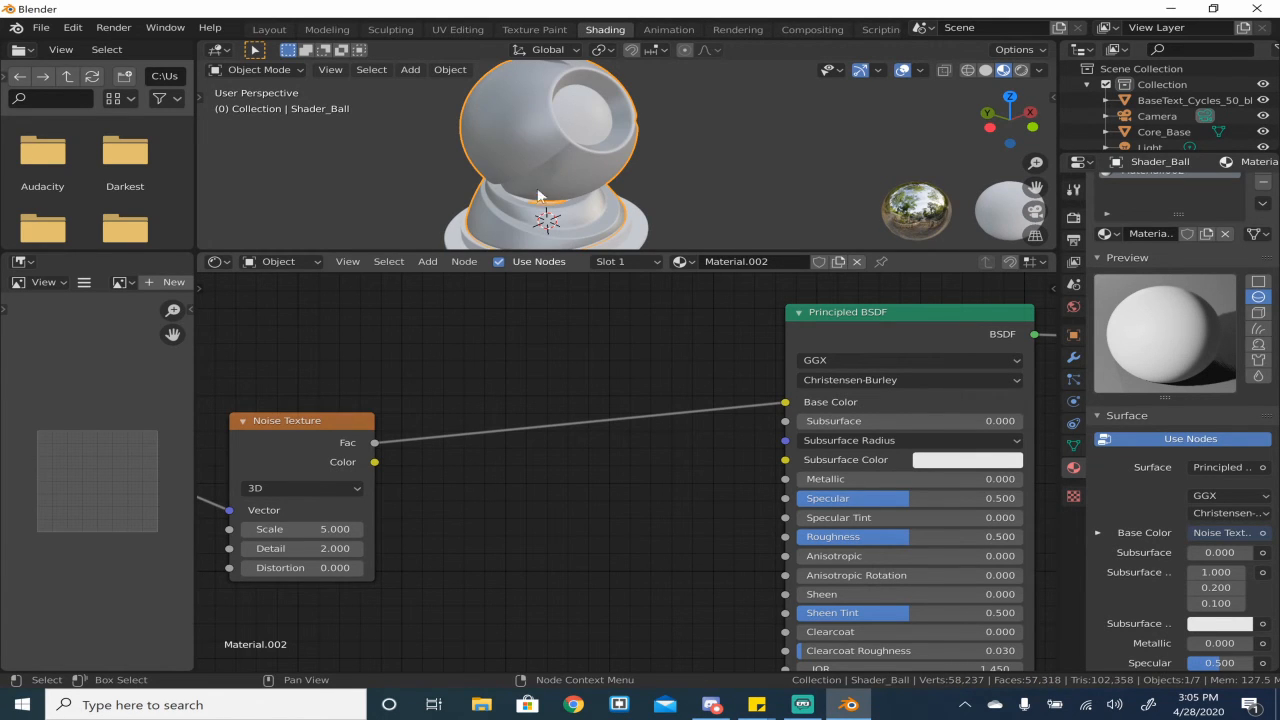
pyautogui.scroll(1, 601, 186)
pyautogui.scroll(-1, 606, 187)
pyautogui.scroll(4, 697, 153)
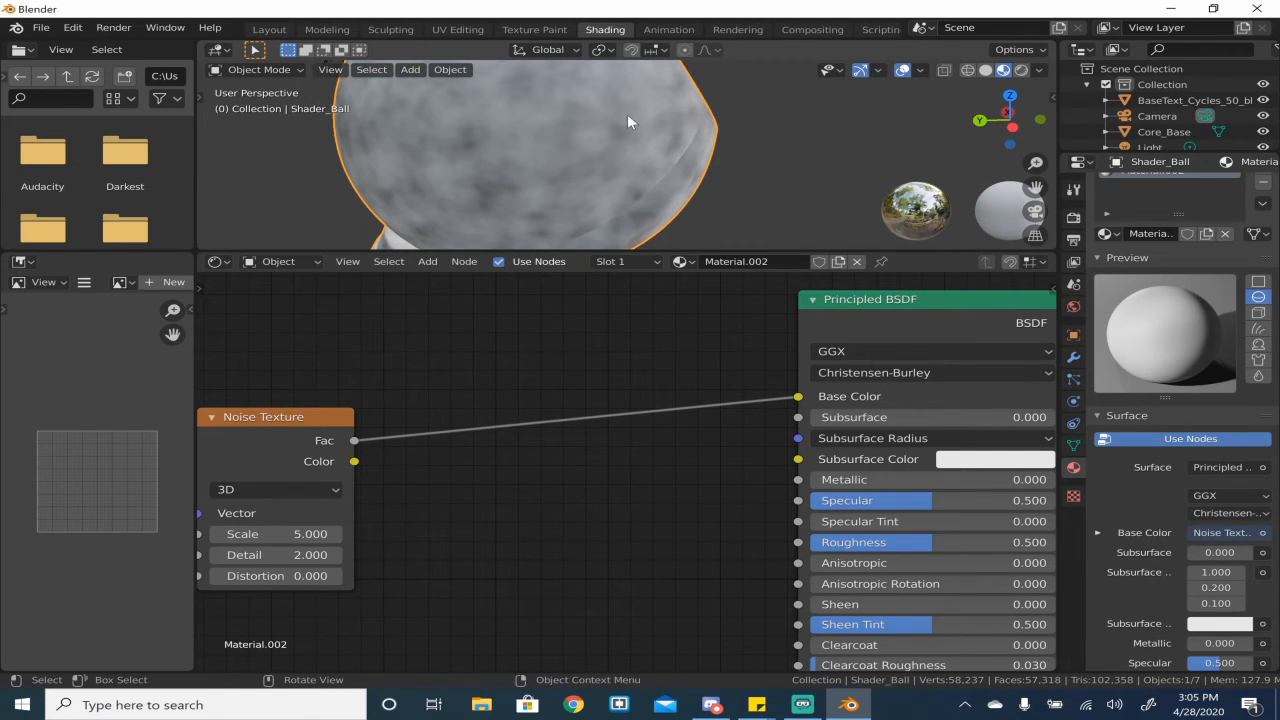
pyautogui.scroll(-1, 571, 160)
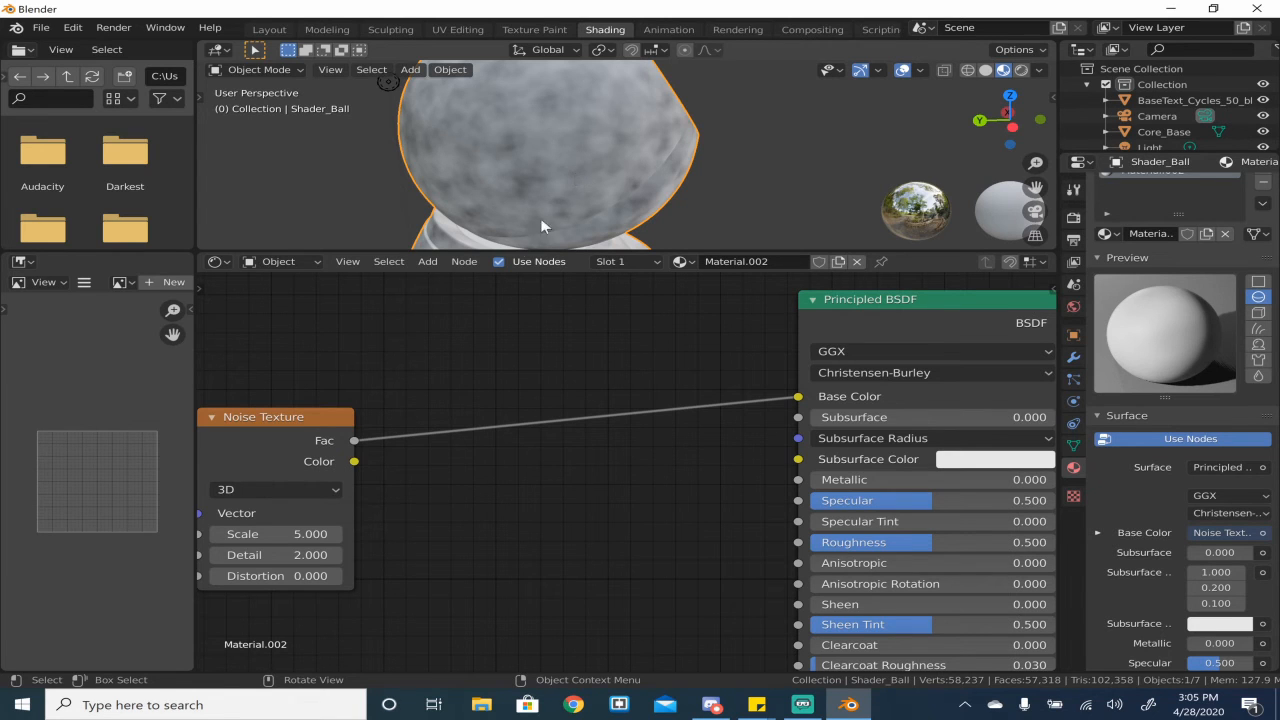
# - Insert a ColorRamp node between the Noise Texture's Fac output and the Principled BSDF's Base Color
pyautogui.hotkey('shift', 'a')
pyautogui.click(537, 420)
pyautogui.write('color')
pyautogui.press('Return')
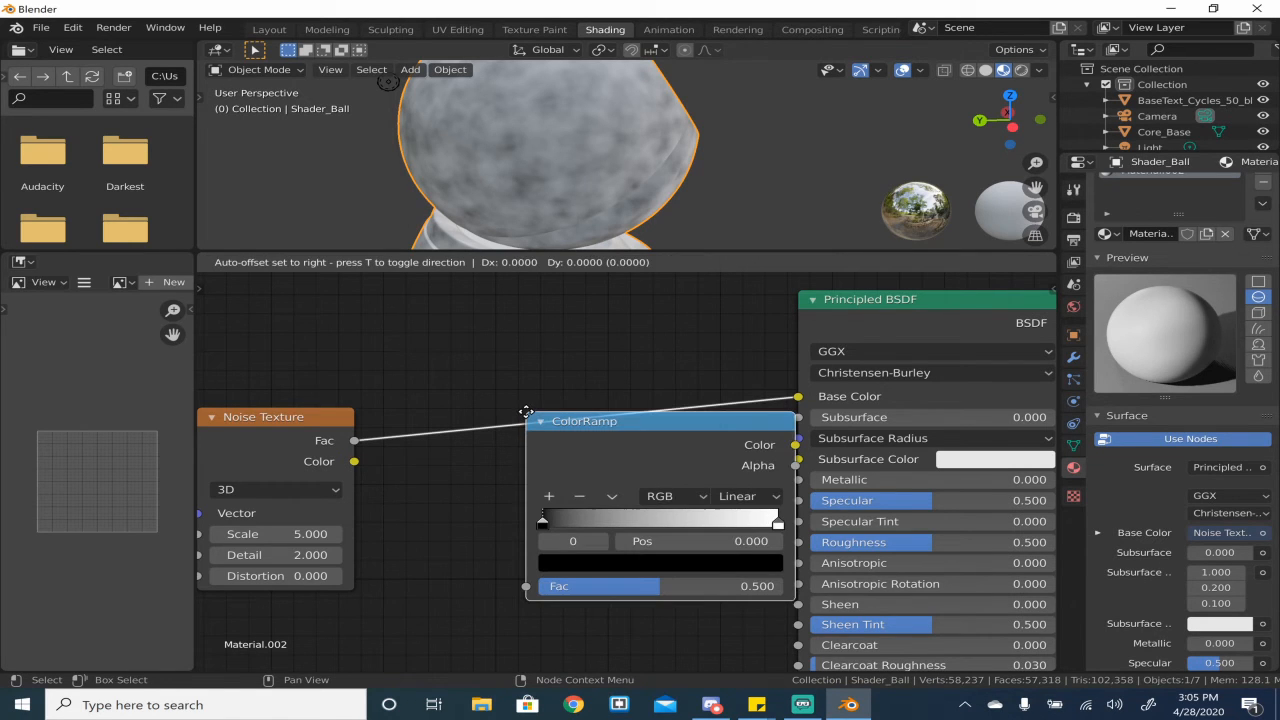
pyautogui.click(469, 363)
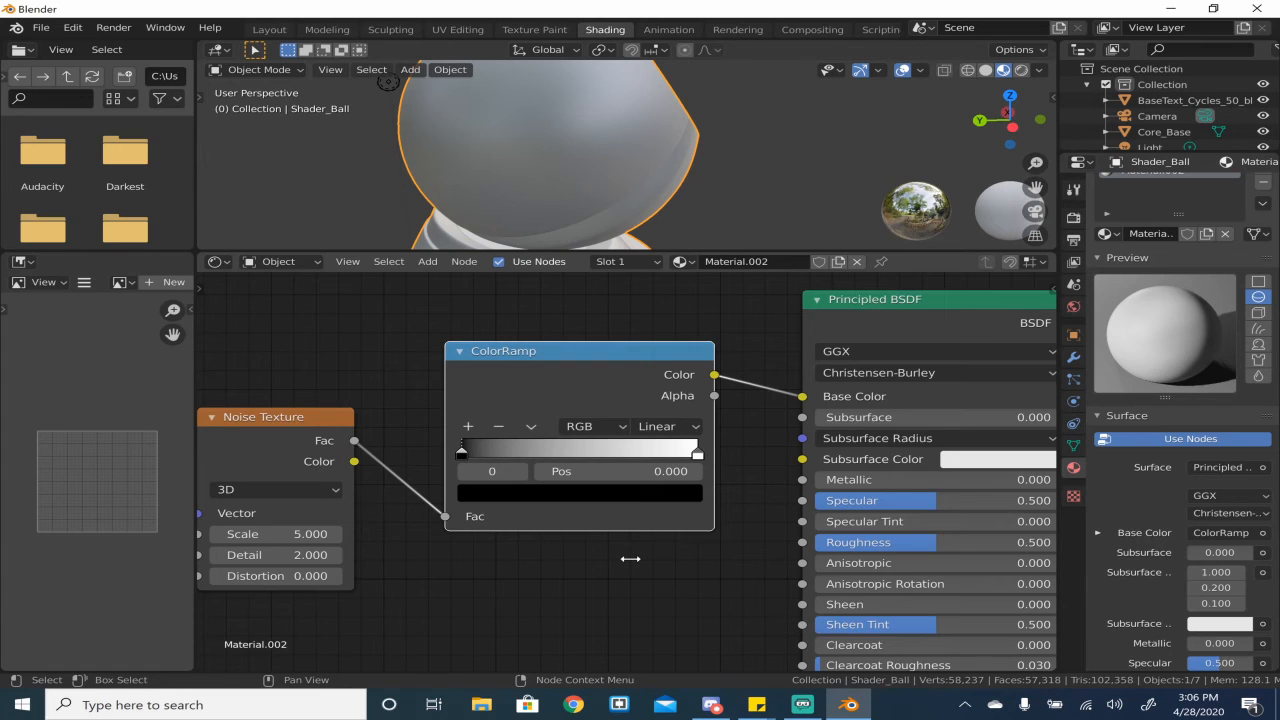
# - Increase the ColorRamp's contrast by moving the black stop to position 0.377 and the white stop to 0.618
pyautogui.scroll(-2, 630, 559)
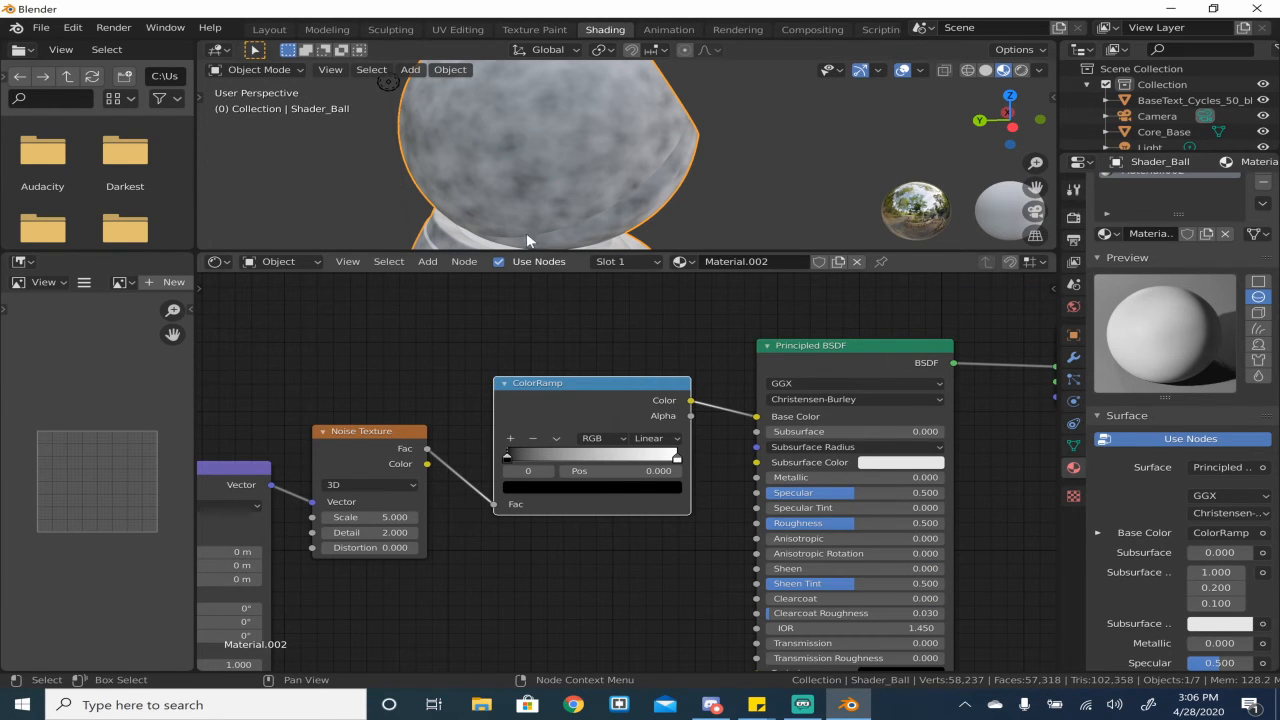
pyautogui.scroll(3, 598, 190)
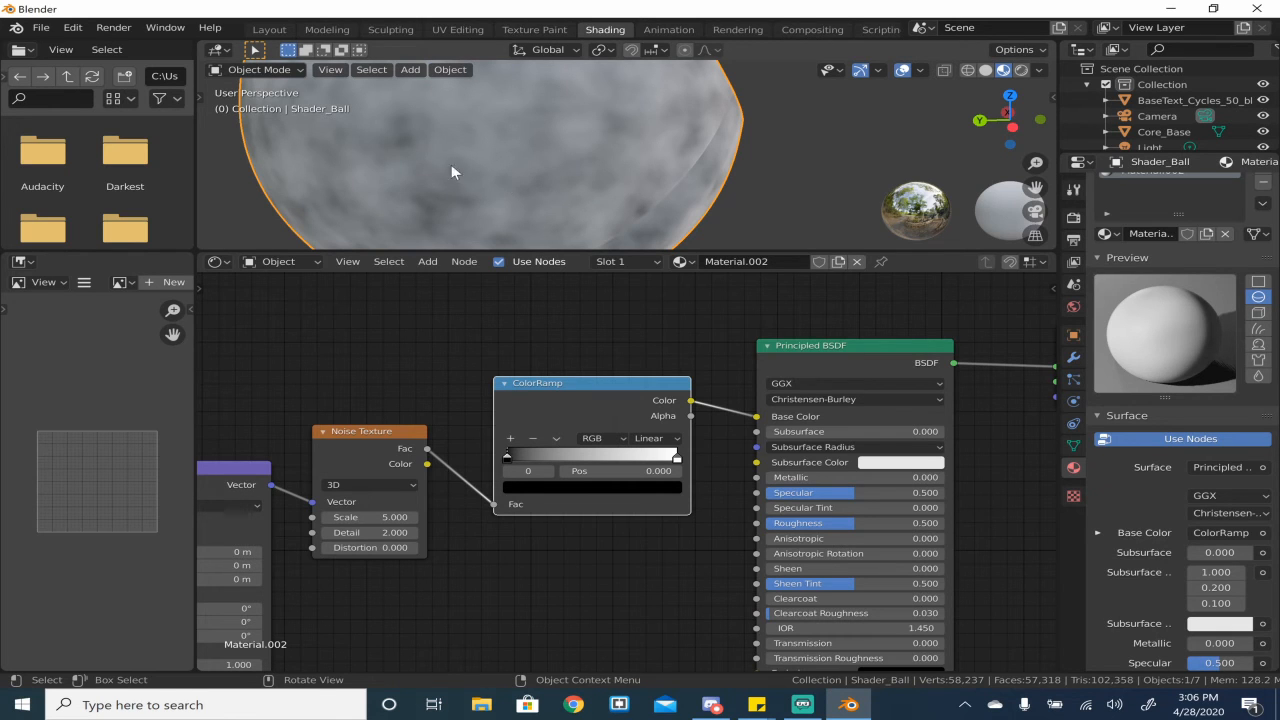
pyautogui.moveTo(522, 453); pyautogui.dragTo(573, 453)
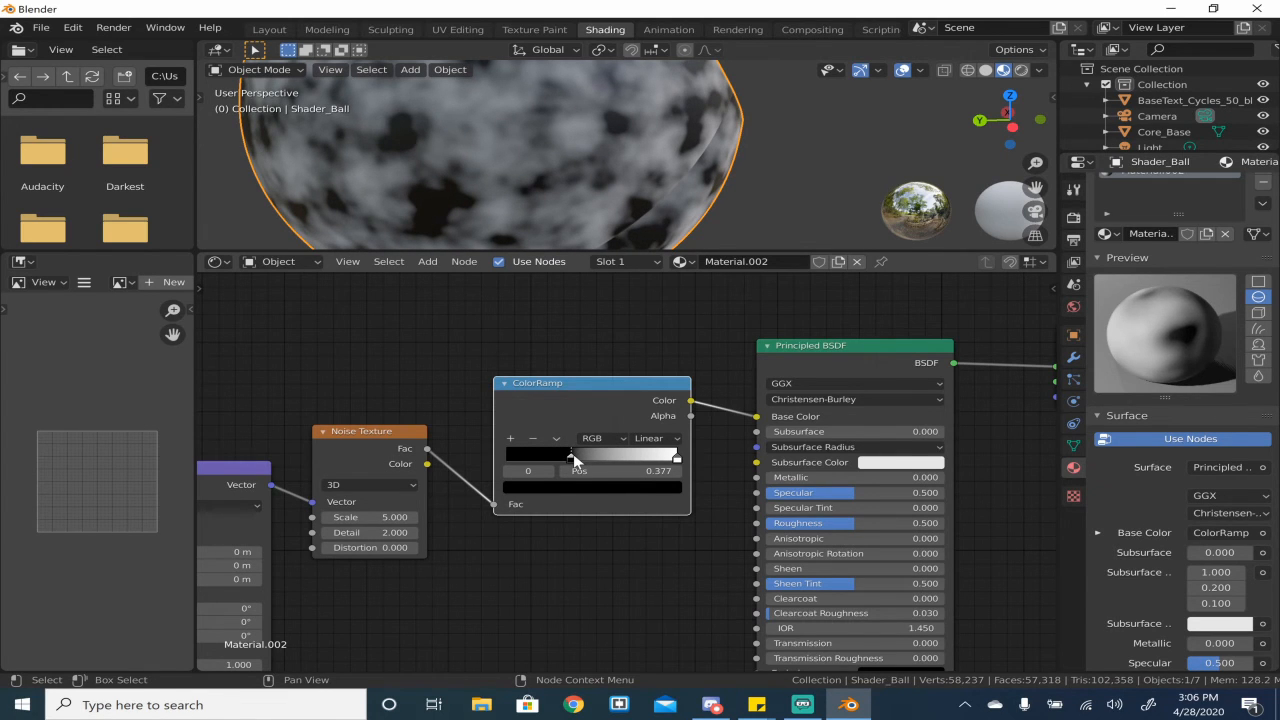
pyautogui.moveTo(678, 458); pyautogui.dragTo(626, 458)
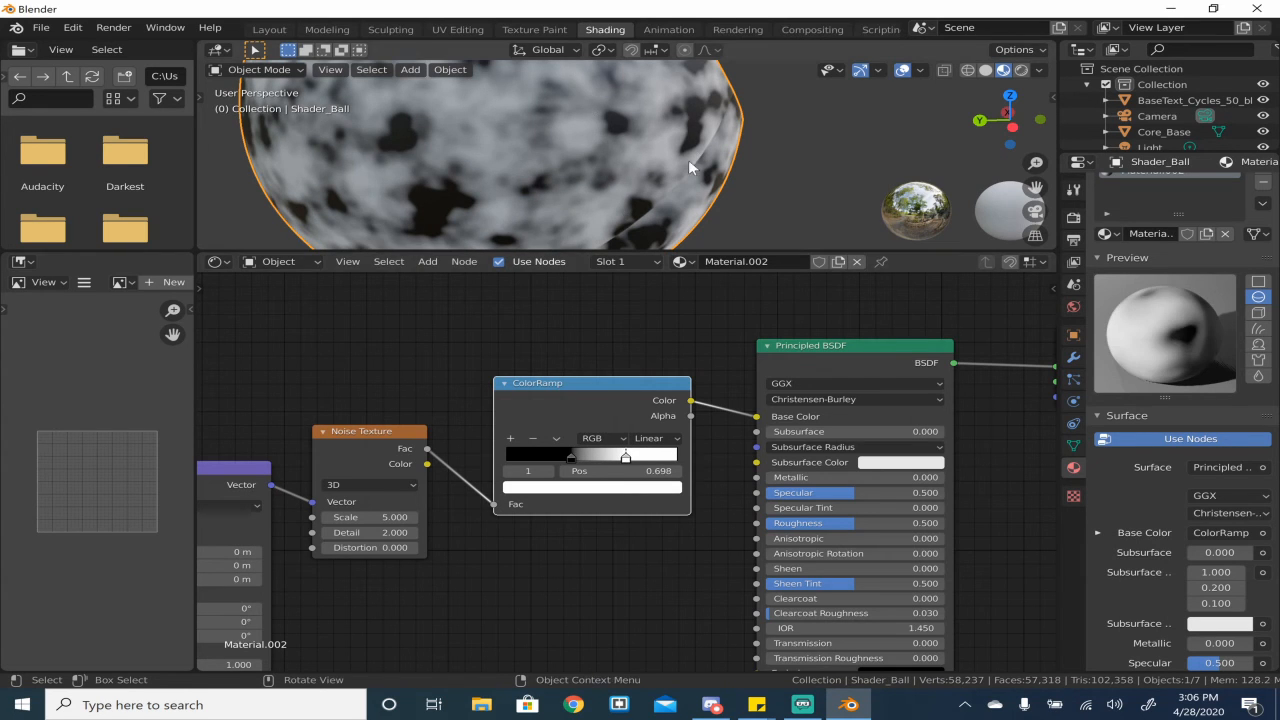
pyautogui.moveTo(631, 465); pyautogui.dragTo(614, 465)
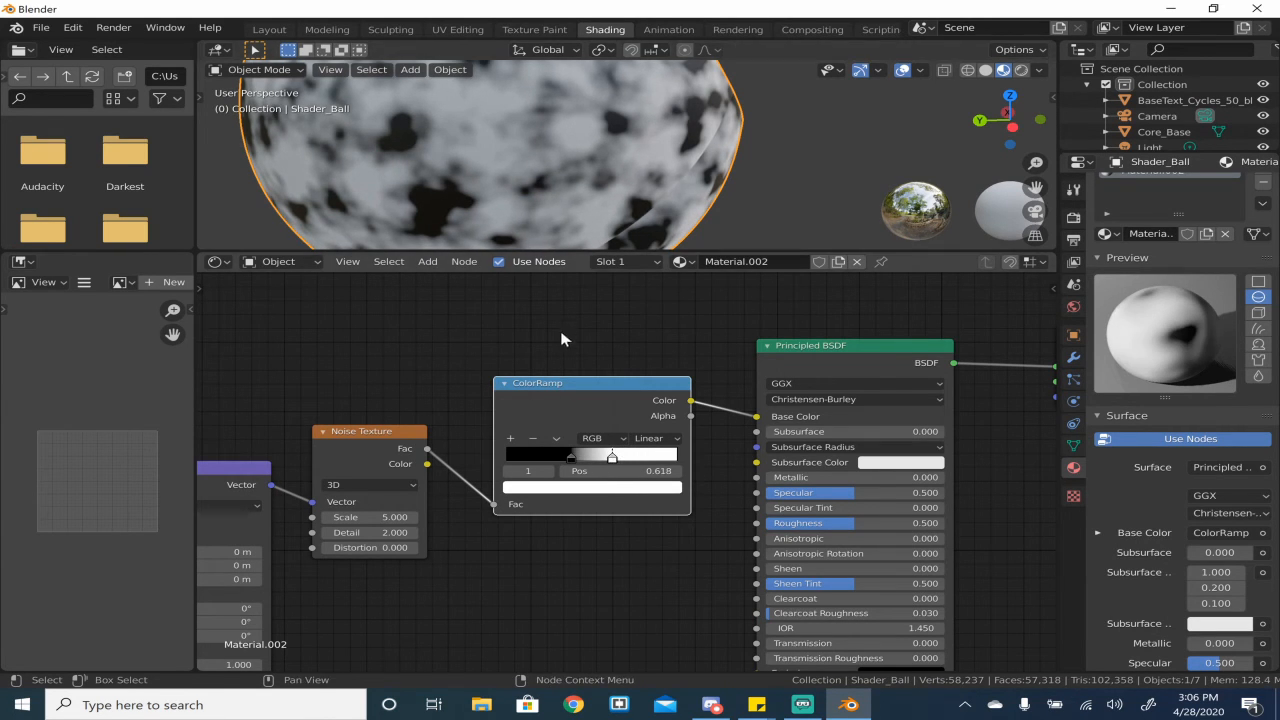
# - Move the ColorRamp's black stop to position 0.384 and recolour it rusty red with hue 0.032, saturation 0.780 and value 0.549
pyautogui.click(572, 458)
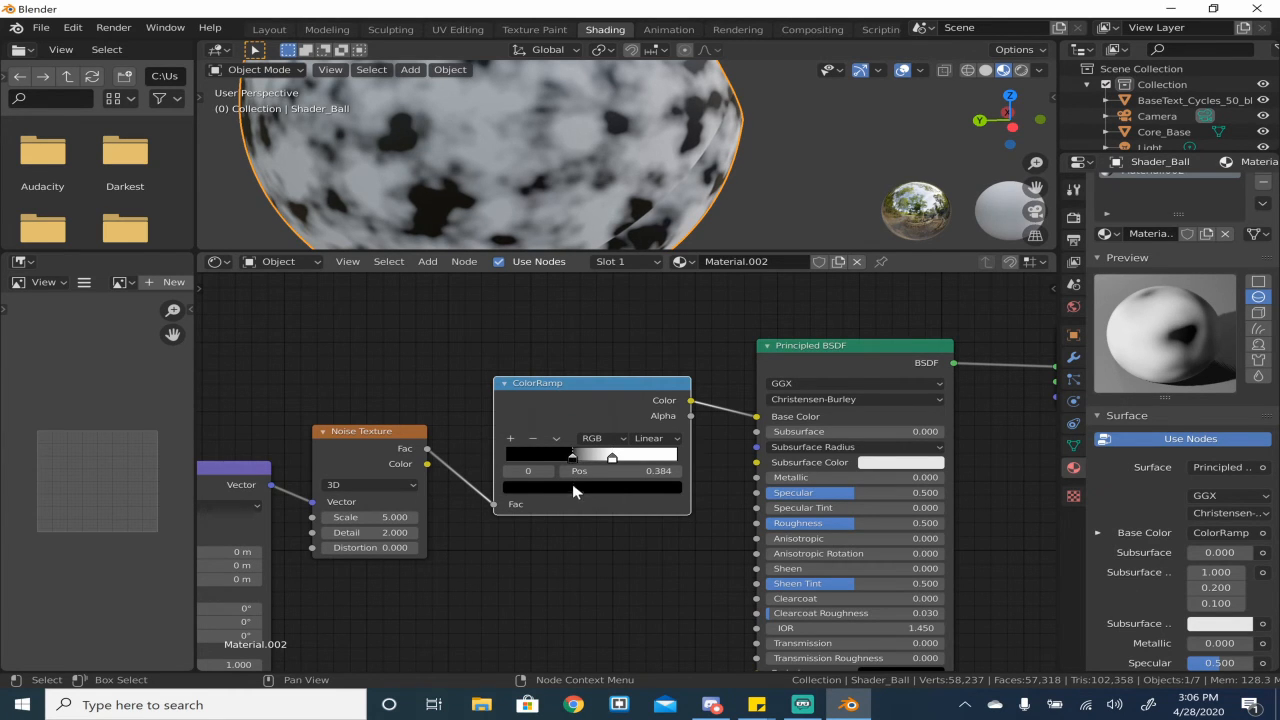
pyautogui.click(572, 486)
pyautogui.moveTo(644, 388)
pyautogui.mouseDown()
pyautogui.moveTo(644, 324)
pyautogui.moveTo(644, 351)
pyautogui.moveTo(551, 387)
pyautogui.mouseUp()
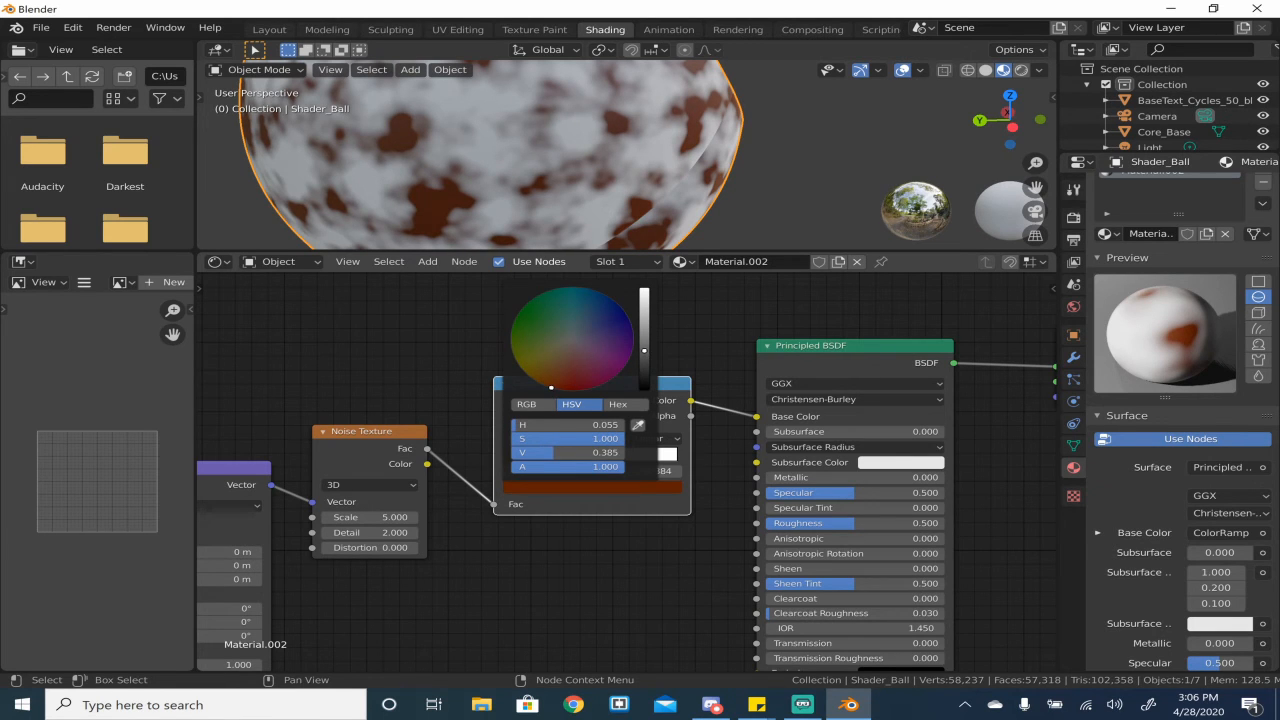
pyautogui.click(644, 334)
pyautogui.moveTo(551, 387); pyautogui.dragTo(560, 376)
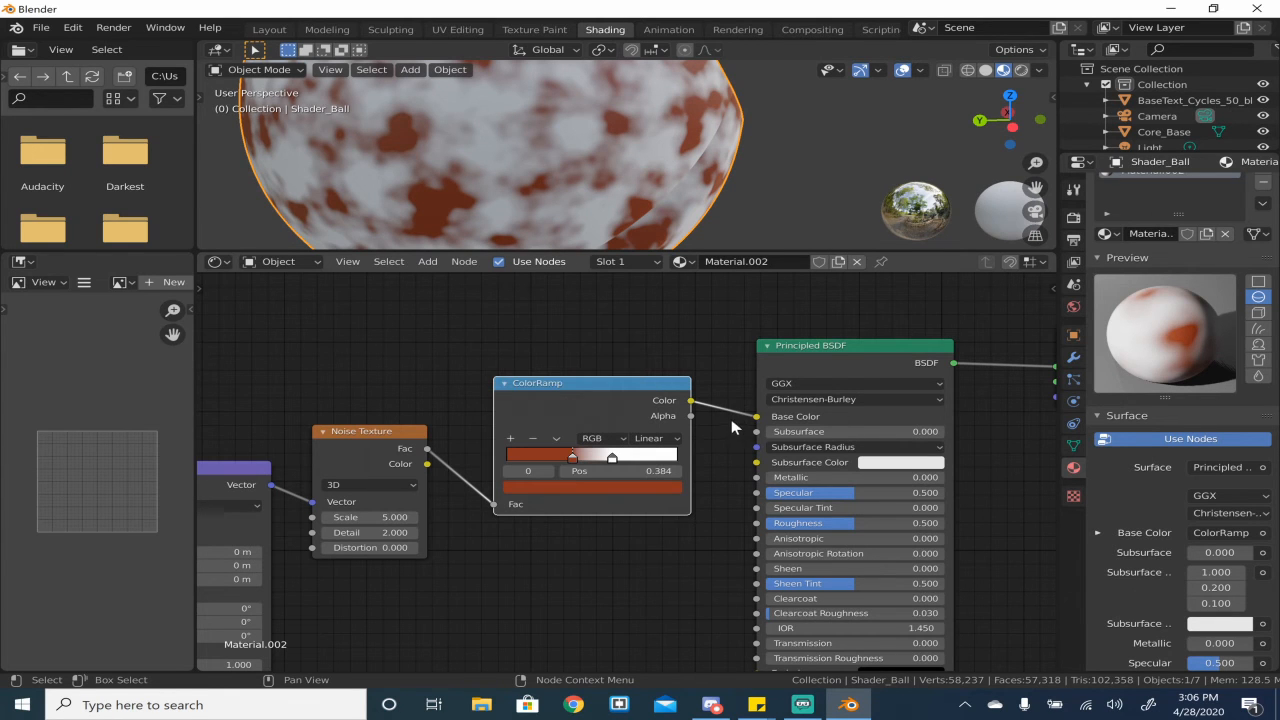
# - Spread the nodes out, shifting the texture nodes and ColorRamp away from the Principled BSDF and placing the ColorRamp higher between them
pyautogui.scroll(2, 572, 461)
pyautogui.scroll(3, 572, 456)
pyautogui.scroll(-2, 530, 400)
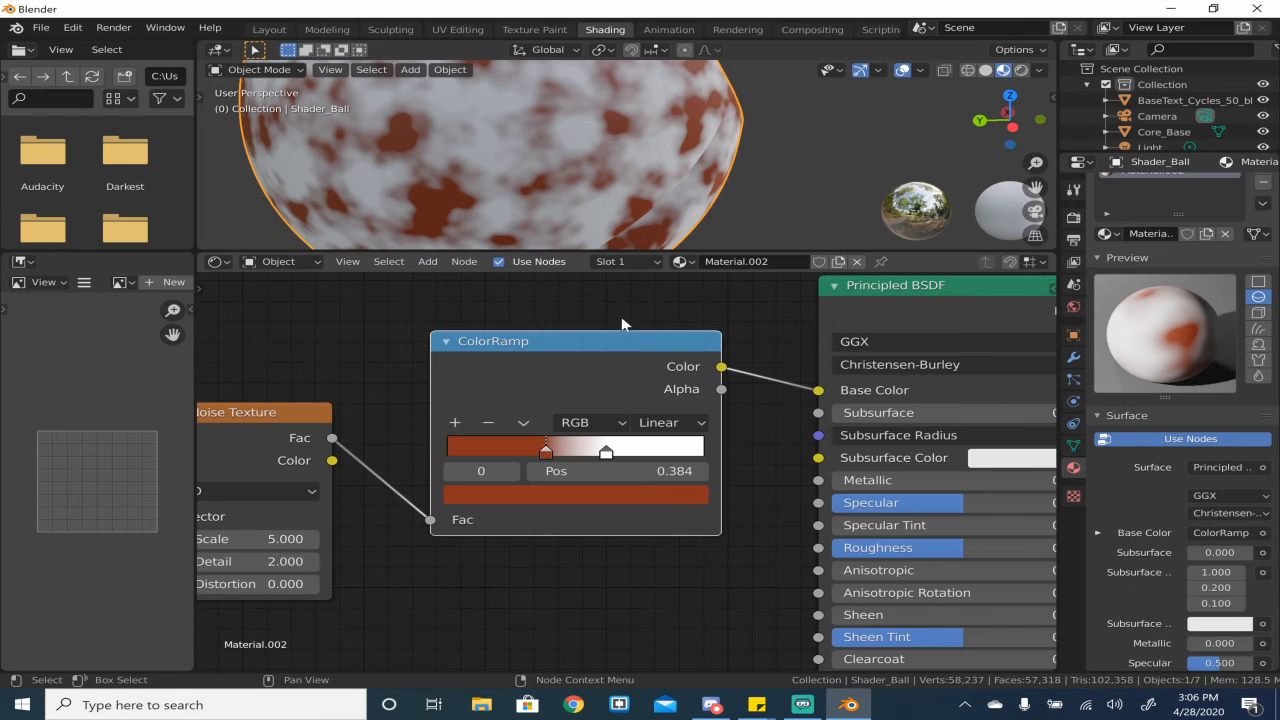
pyautogui.scroll(-5, 443, 410)
pyautogui.moveTo(463, 437); pyautogui.dragTo(620, 537)
pyautogui.moveTo(623, 470); pyautogui.dragTo(429, 480)
pyautogui.scroll(1, 475, 542)
pyautogui.scroll(2, 475, 542)
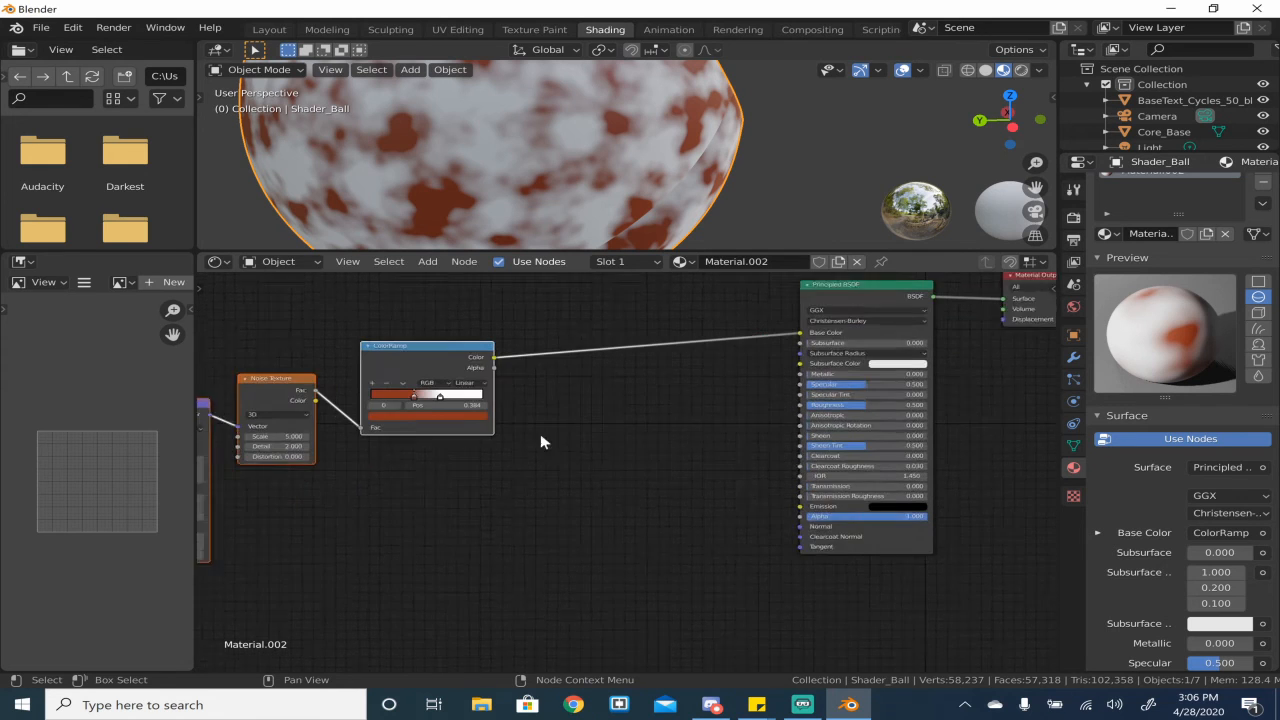
pyautogui.press('b')
pyautogui.moveTo(515, 322); pyautogui.dragTo(561, 299)
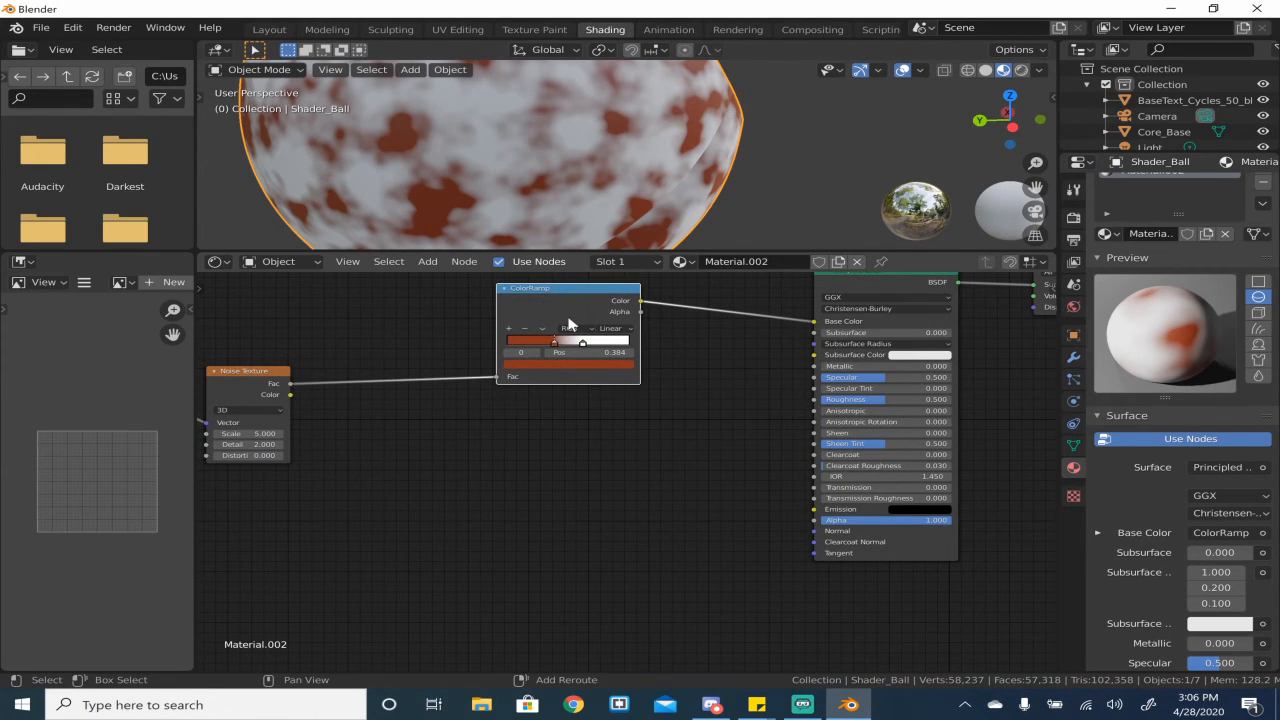
# - Duplicate the ColorRamp node below the original and change the copy's rusty red stop to black
pyautogui.hotkey('shift', 'd')
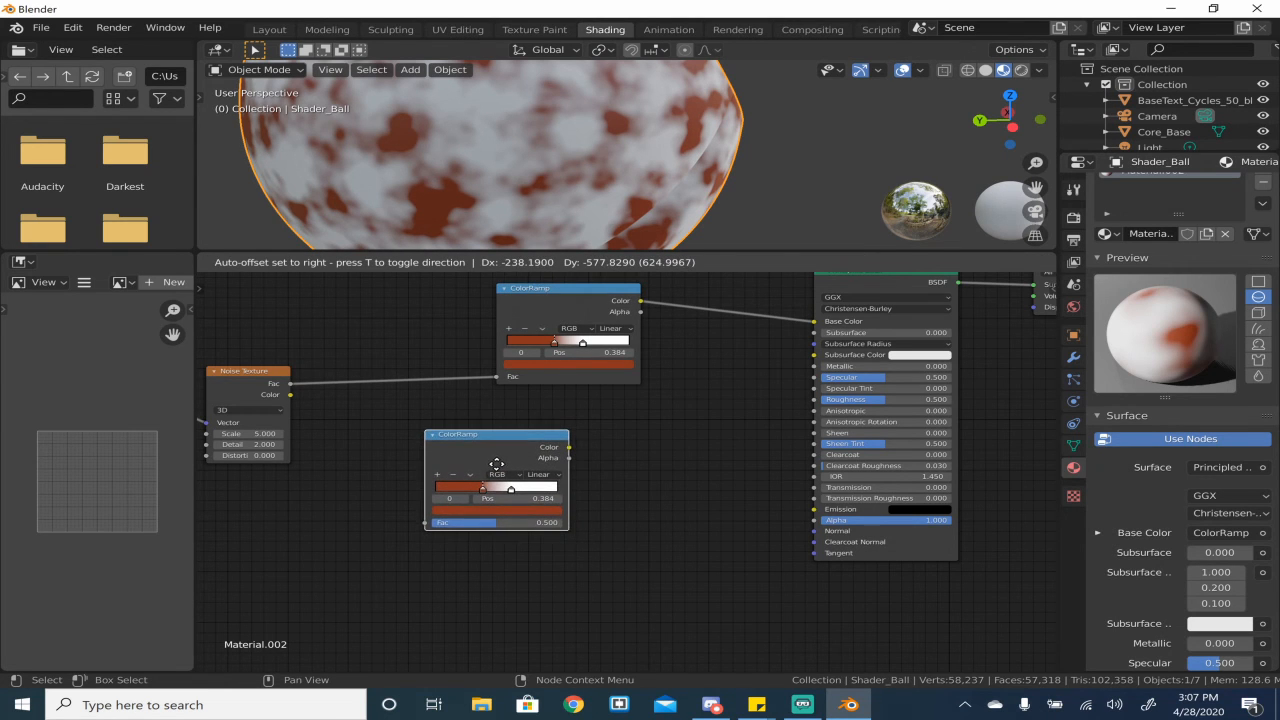
pyautogui.click(491, 462)
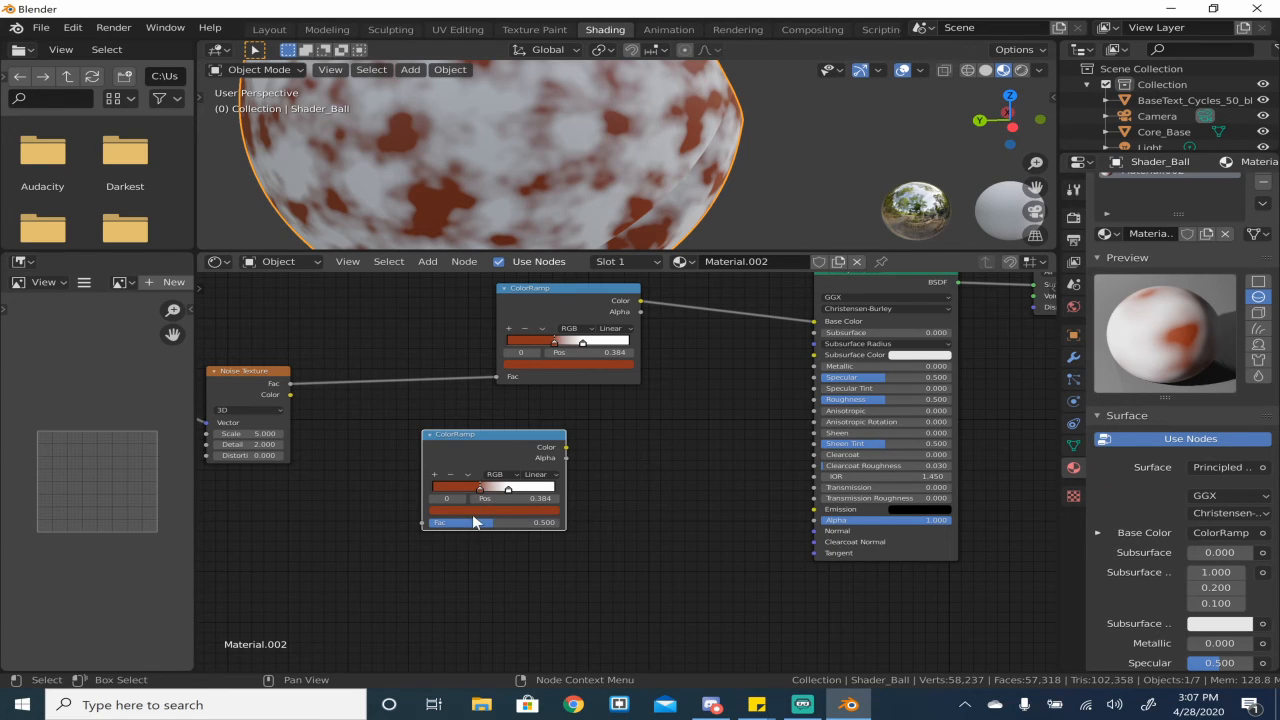
pyautogui.click(471, 508)
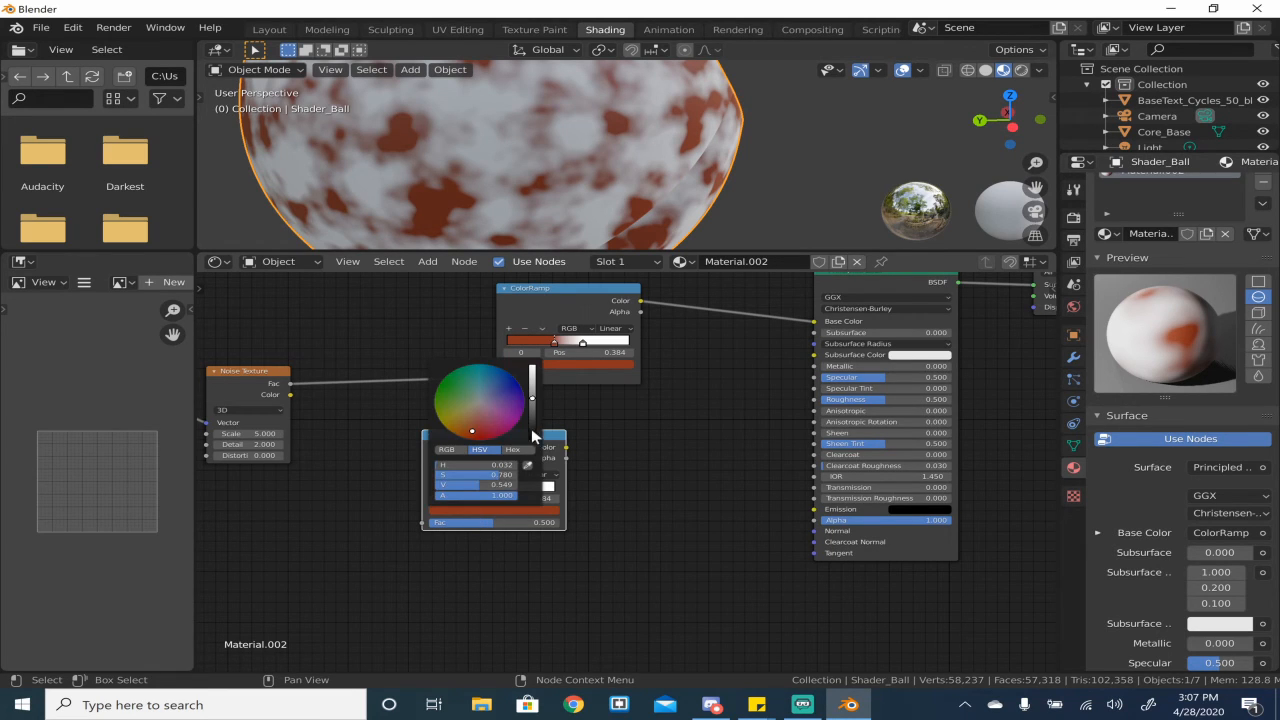
pyautogui.moveTo(531, 428); pyautogui.dragTo(532, 440)
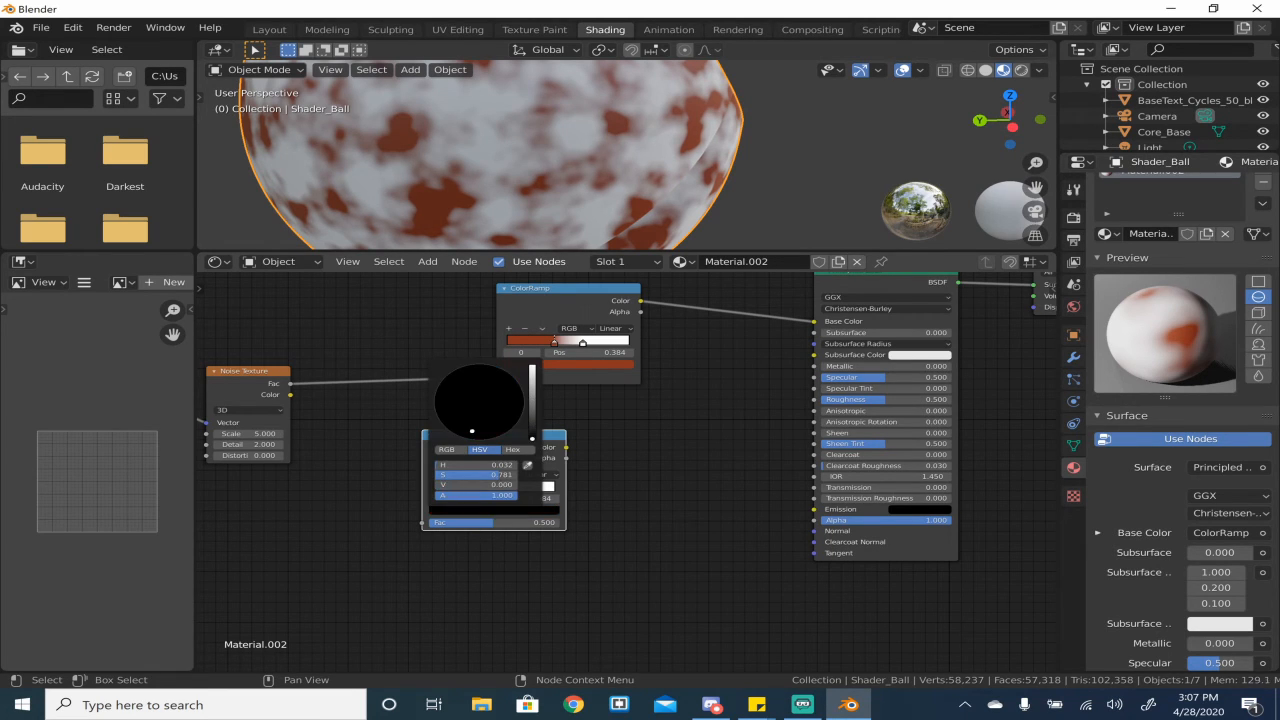
pyautogui.click(446, 449)
pyautogui.click(470, 473)
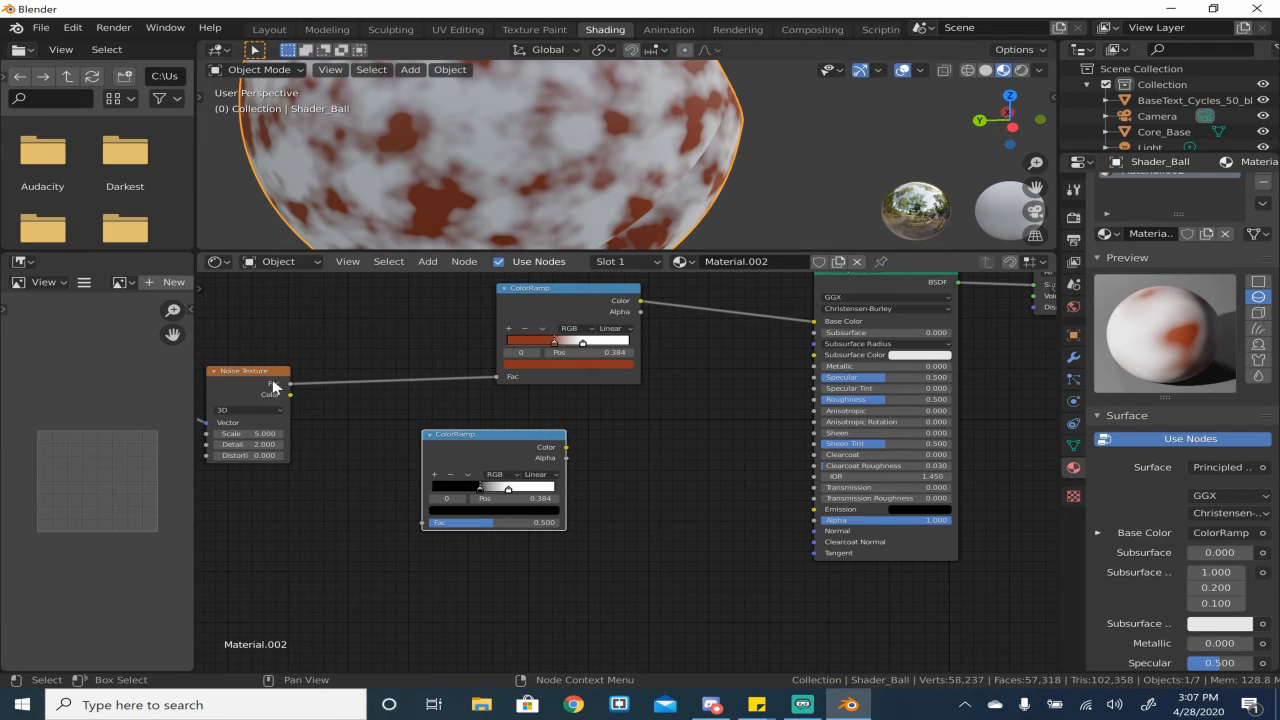
# - Link the Noise Texture's Fac output to the duplicated ColorRamp's Fac input and add a Bump node with Invert enabled
pyautogui.moveTo(289, 384); pyautogui.dragTo(421, 522)
pyautogui.hotkey('shift', 'a')
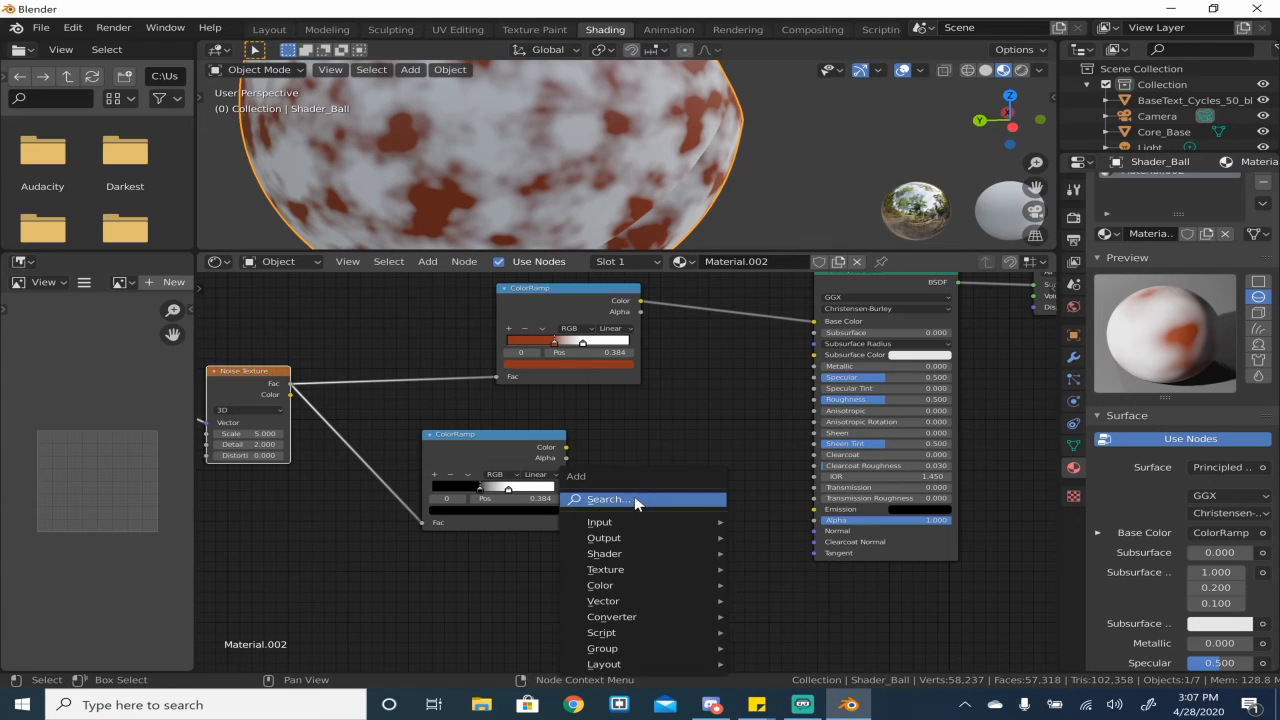
pyautogui.click(634, 499)
pyautogui.write('bump')
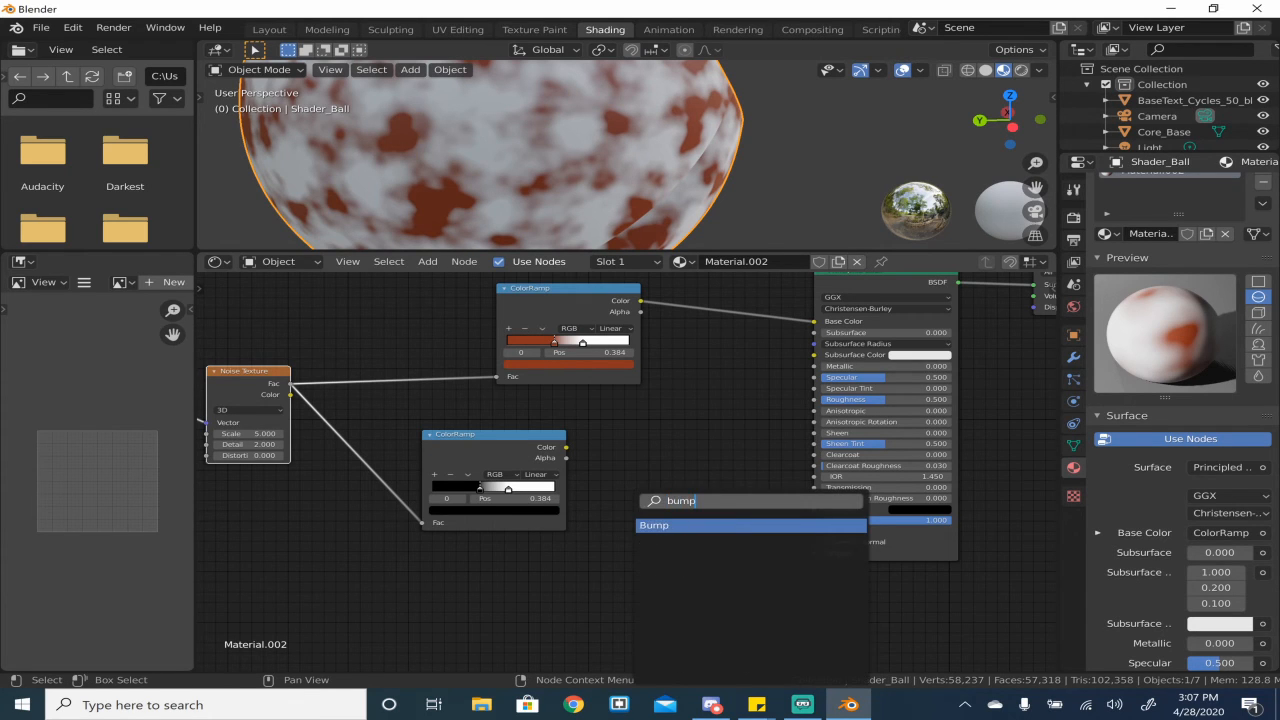
pyautogui.press('Return')
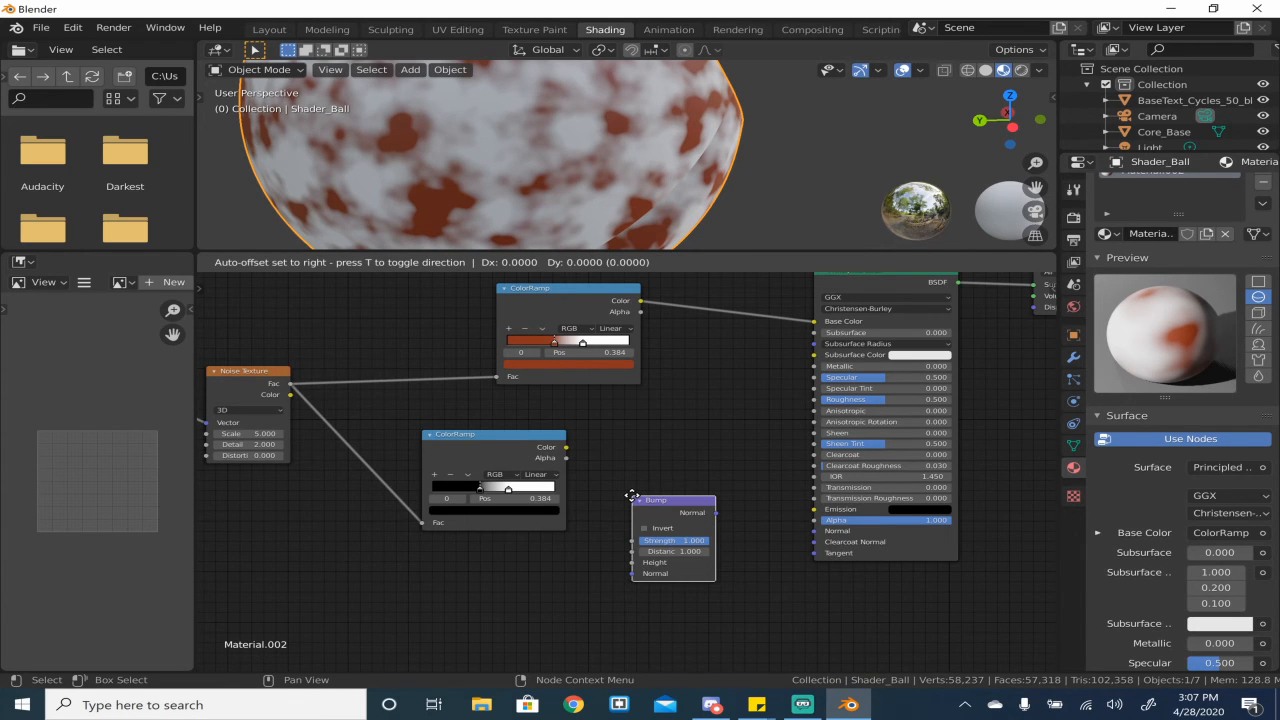
pyautogui.click(632, 495)
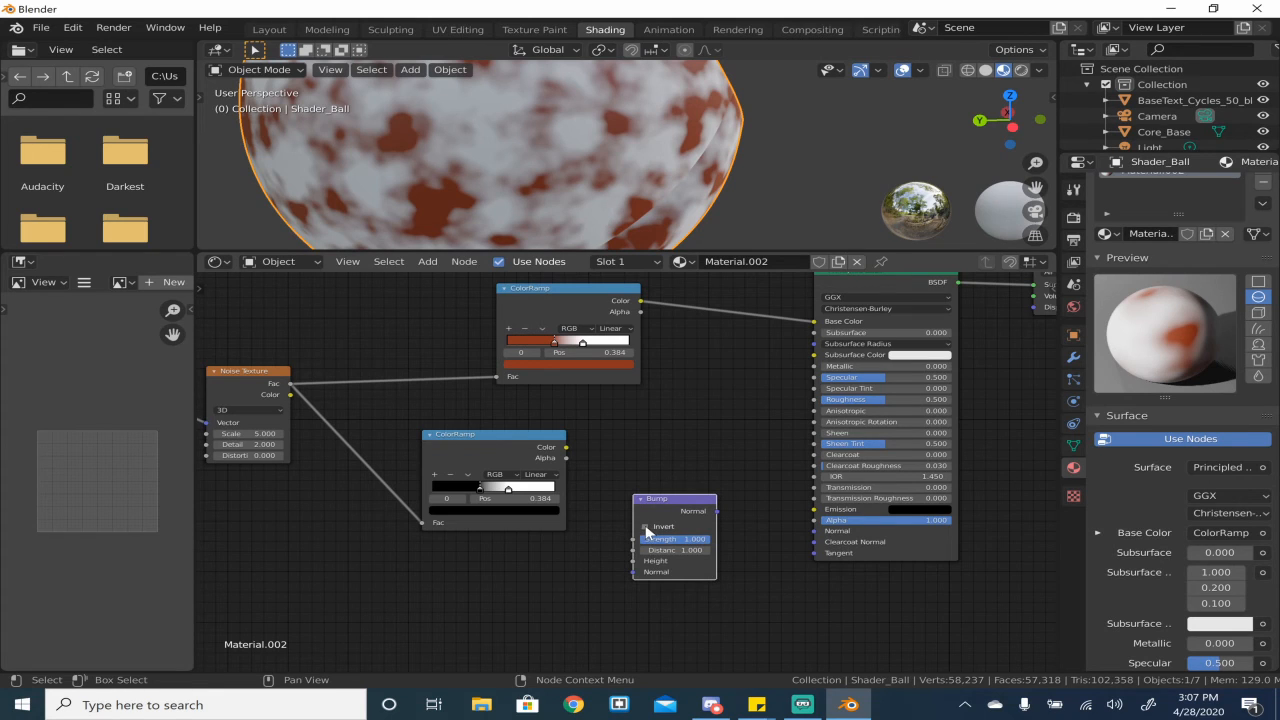
pyautogui.click(645, 527)
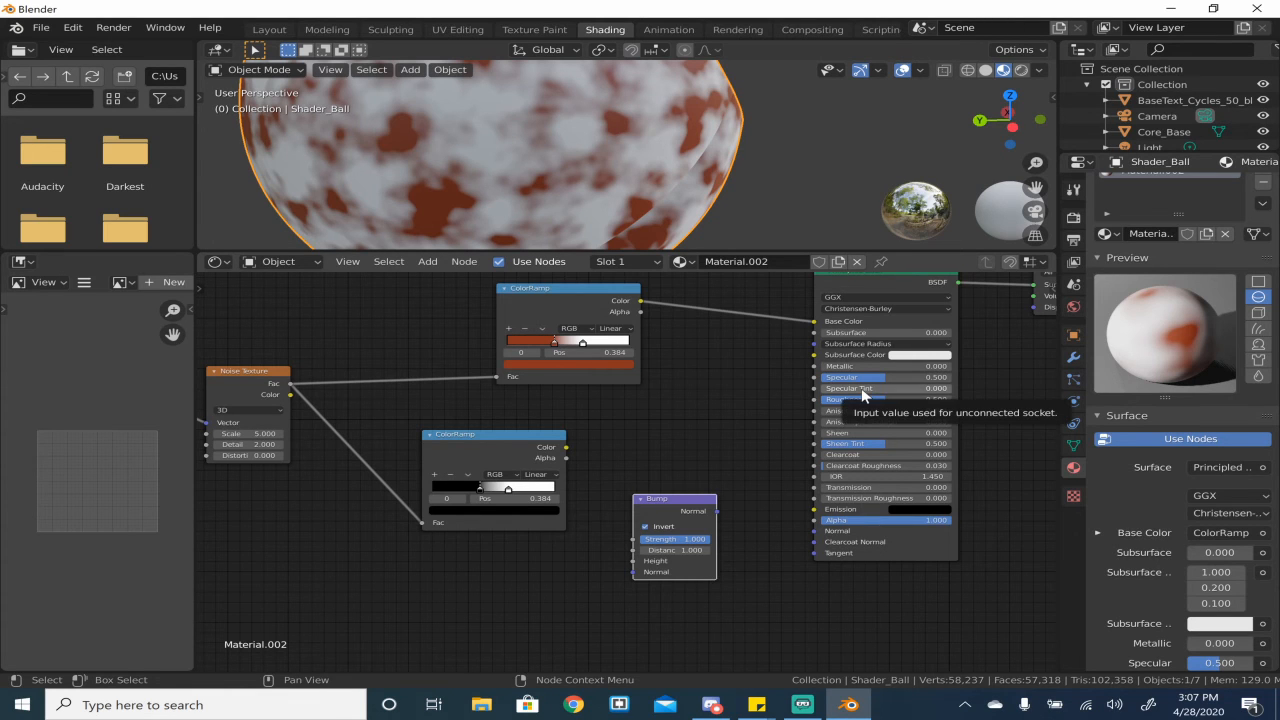
# - Connect the black-and-white ColorRamp's Color output to the Bump's Height and the Bump's Normal output to the Principled BSDF's Normal input
pyautogui.moveTo(660, 500); pyautogui.dragTo(663, 443)
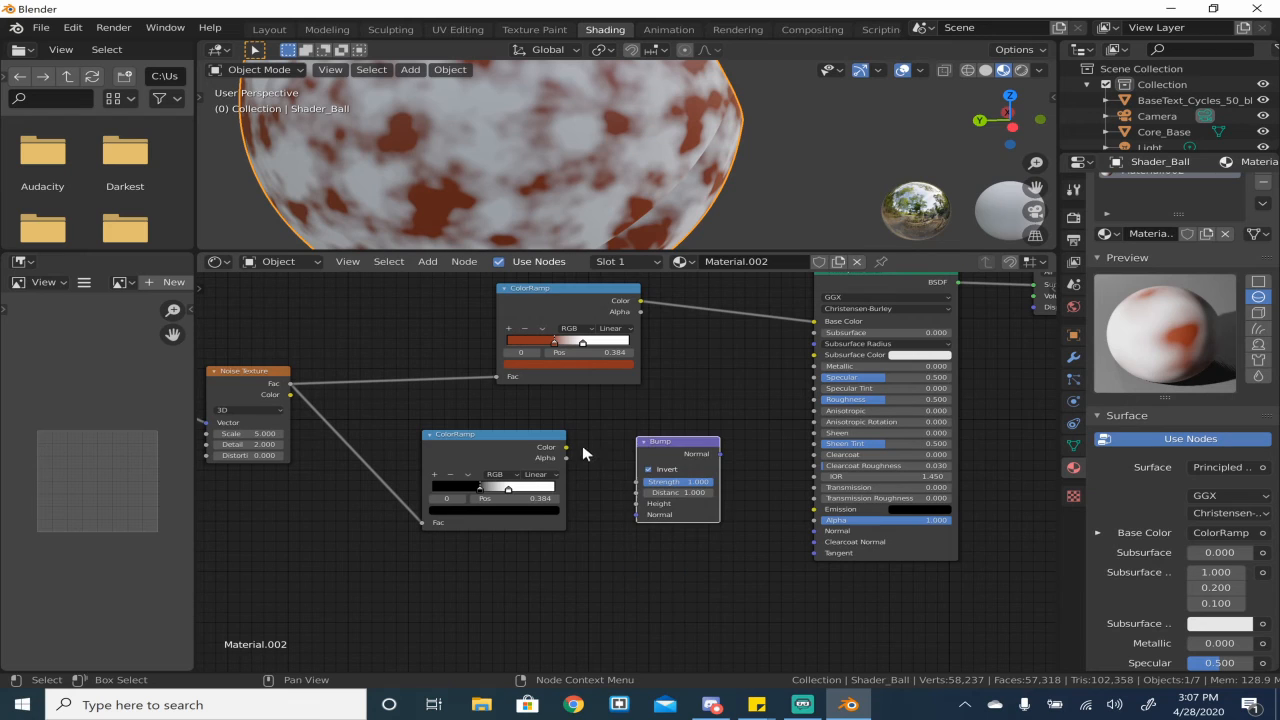
pyautogui.moveTo(566, 449); pyautogui.dragTo(639, 506)
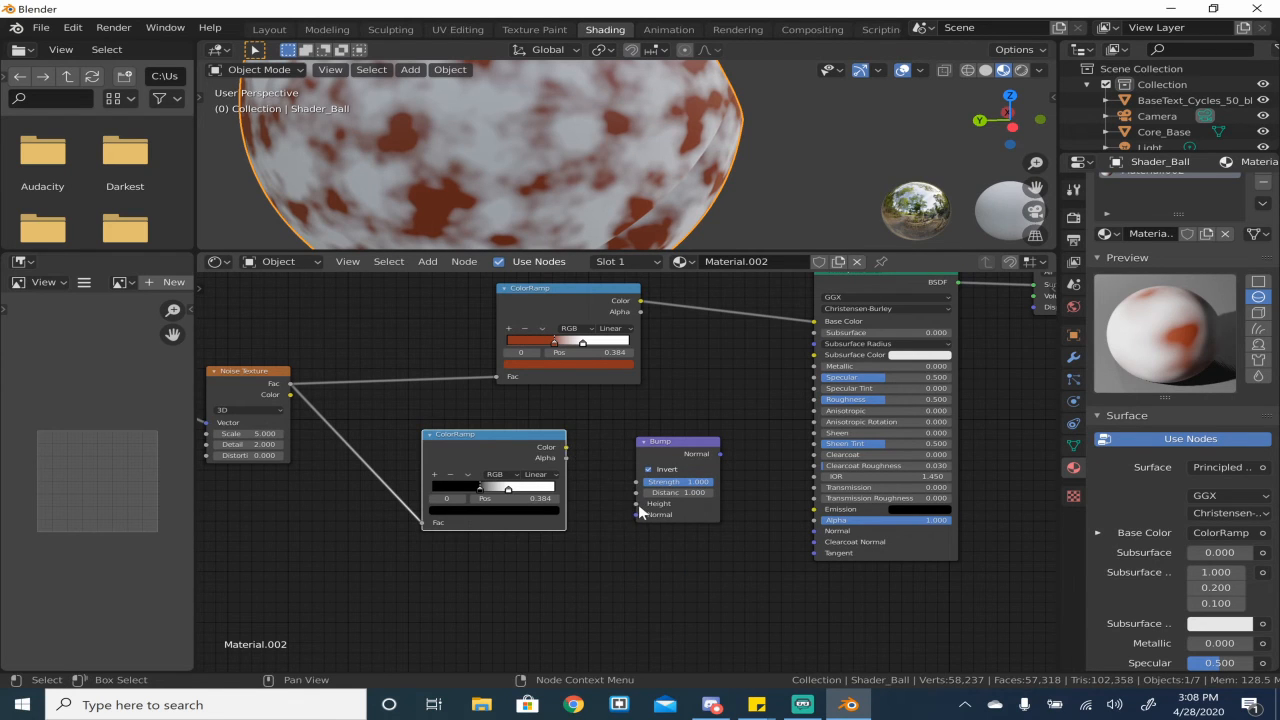
pyautogui.moveTo(566, 448); pyautogui.dragTo(607, 485)
pyautogui.moveTo(485, 442); pyautogui.dragTo(471, 476)
pyautogui.moveTo(551, 493); pyautogui.dragTo(636, 503)
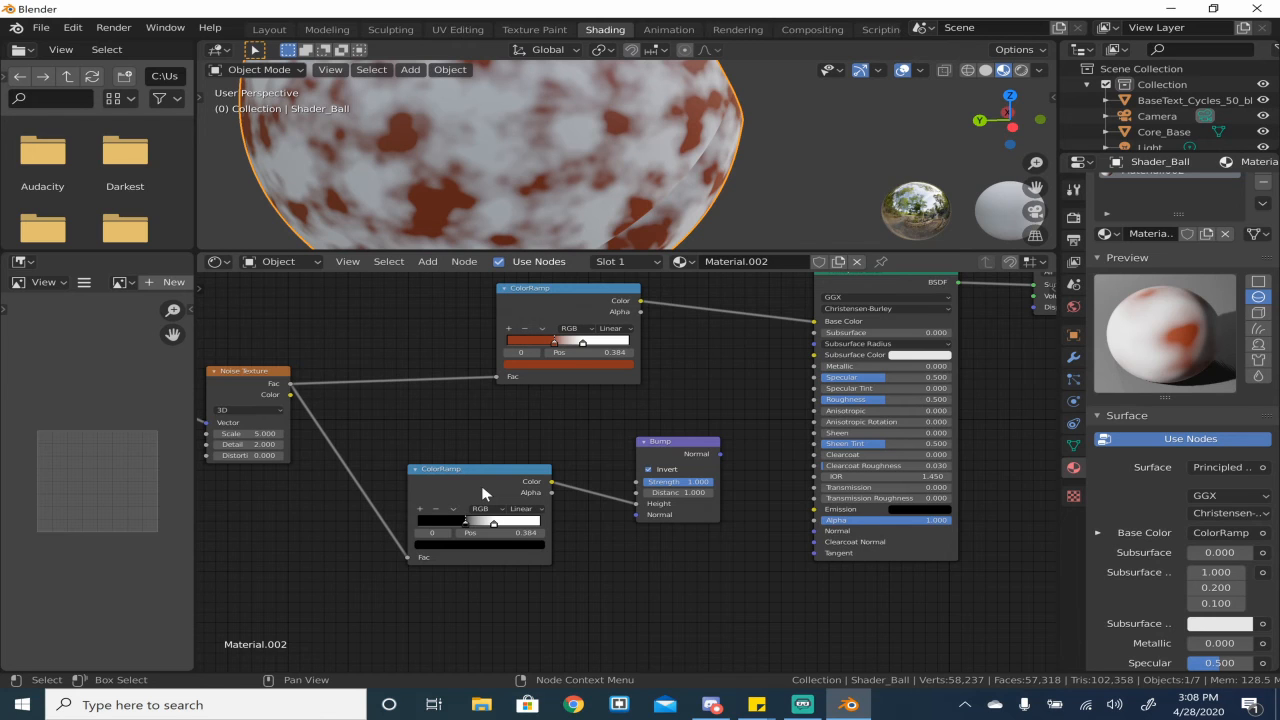
pyautogui.moveTo(675, 441); pyautogui.dragTo(815, 531)
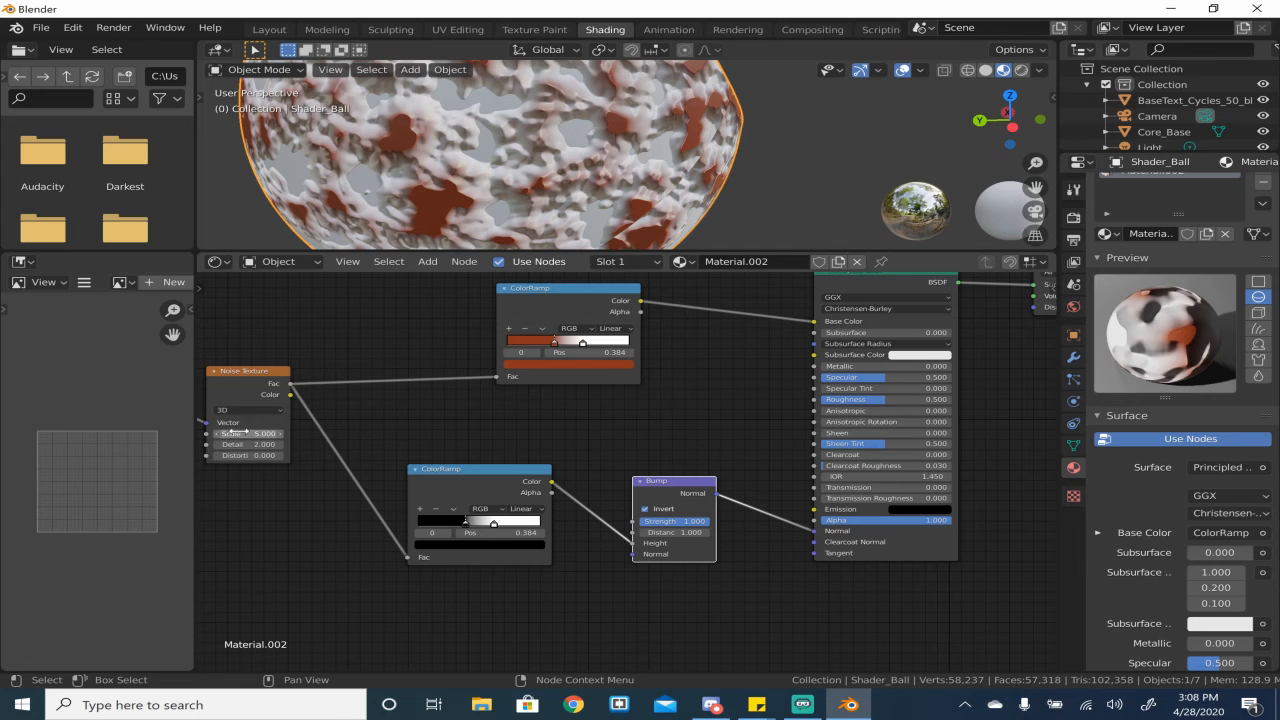
# - Move the Noise Texture closer to the ColorRamps and set the Bump strength to 0.483, comparing weaker strengths on the shader ball
pyautogui.moveTo(251, 377); pyautogui.dragTo(315, 379)
pyautogui.moveTo(697, 527); pyautogui.dragTo(598, 527)
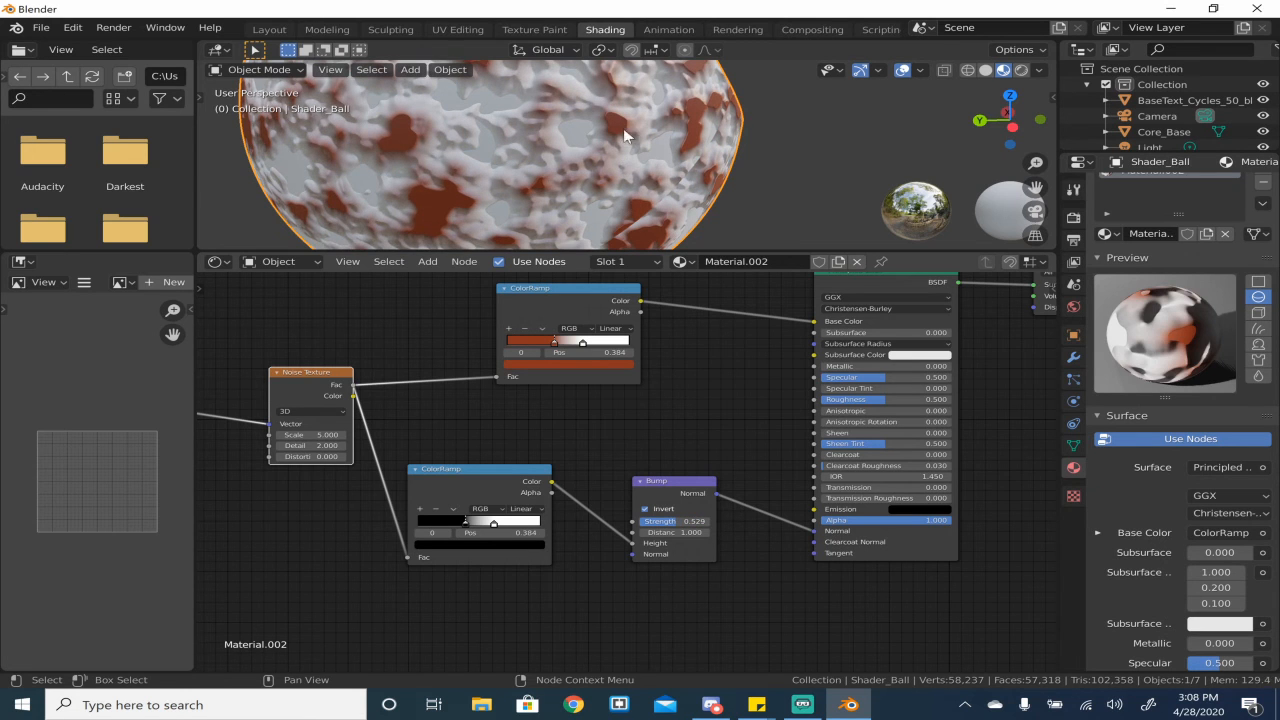
pyautogui.moveTo(548, 170); pyautogui.dragTo(529, 206, button='middle')
pyautogui.scroll(2, 573, 200)
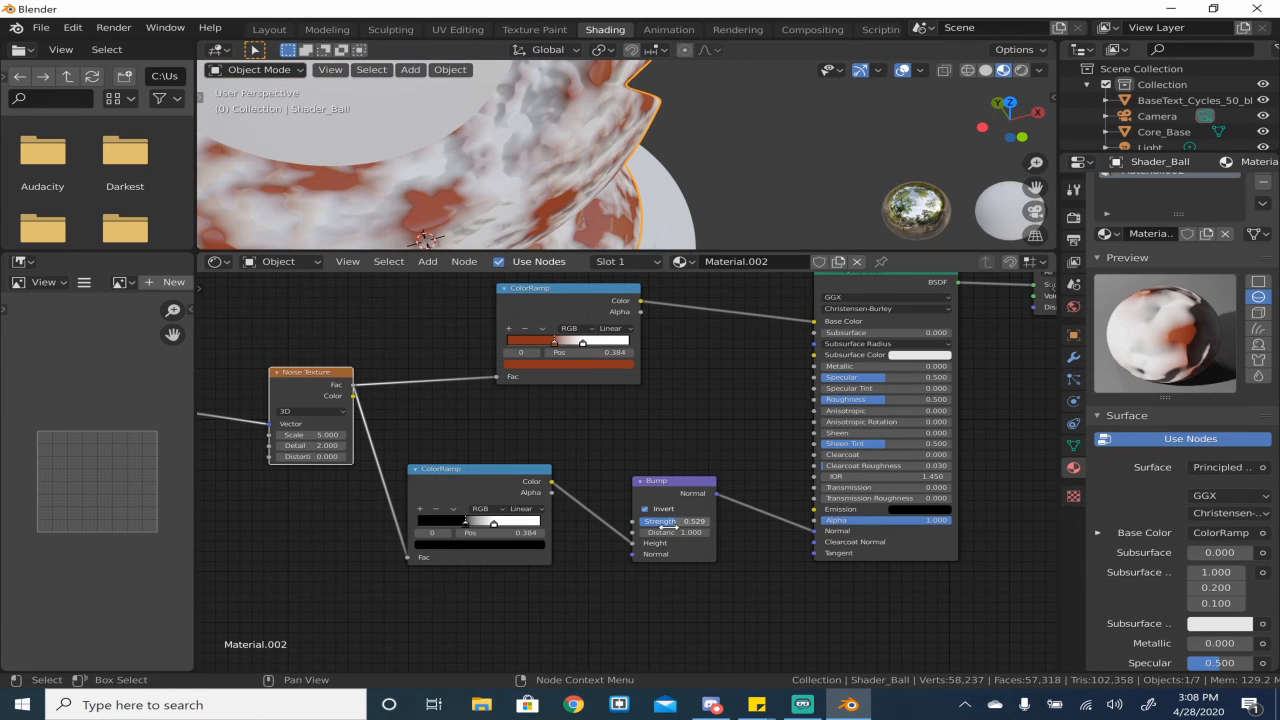
pyautogui.moveTo(640, 522); pyautogui.dragTo(590, 522)
pyautogui.moveTo(670, 522); pyautogui.dragTo(700, 522)
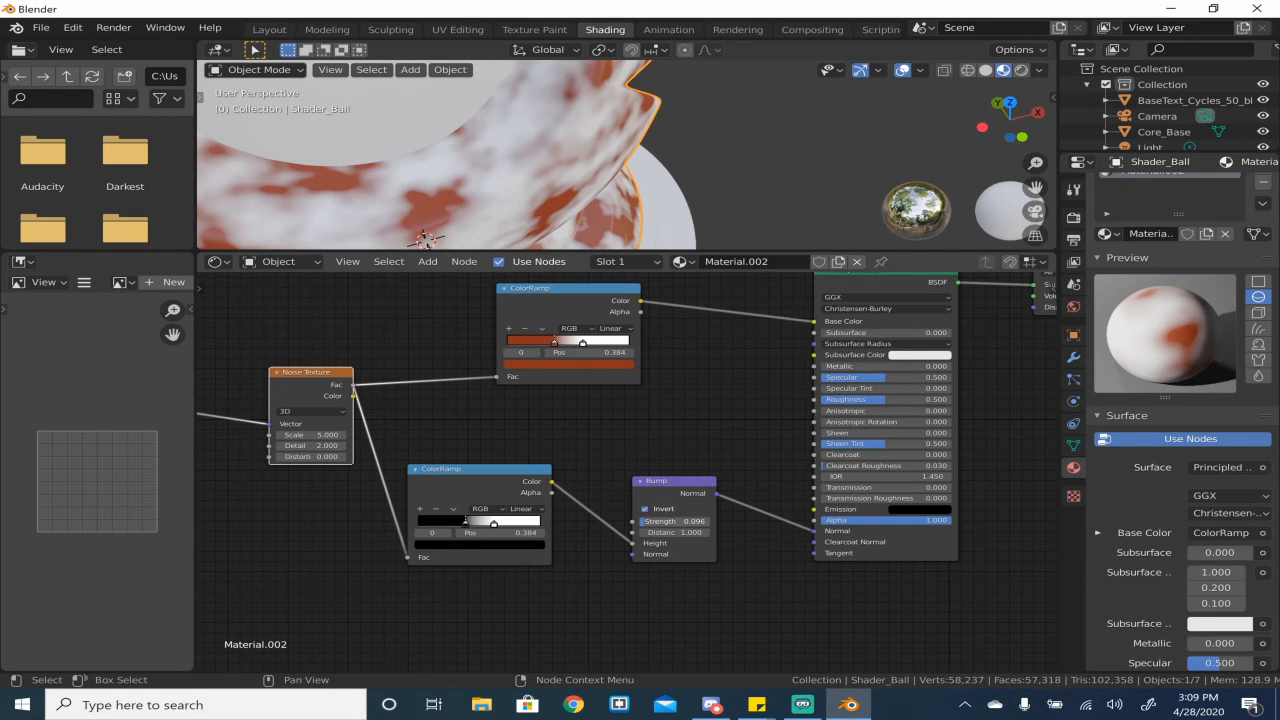
pyautogui.moveTo(700, 522)
pyautogui.mouseDown()
pyautogui.moveTo(720, 522)
pyautogui.moveTo(709, 522)
pyautogui.mouseUp()
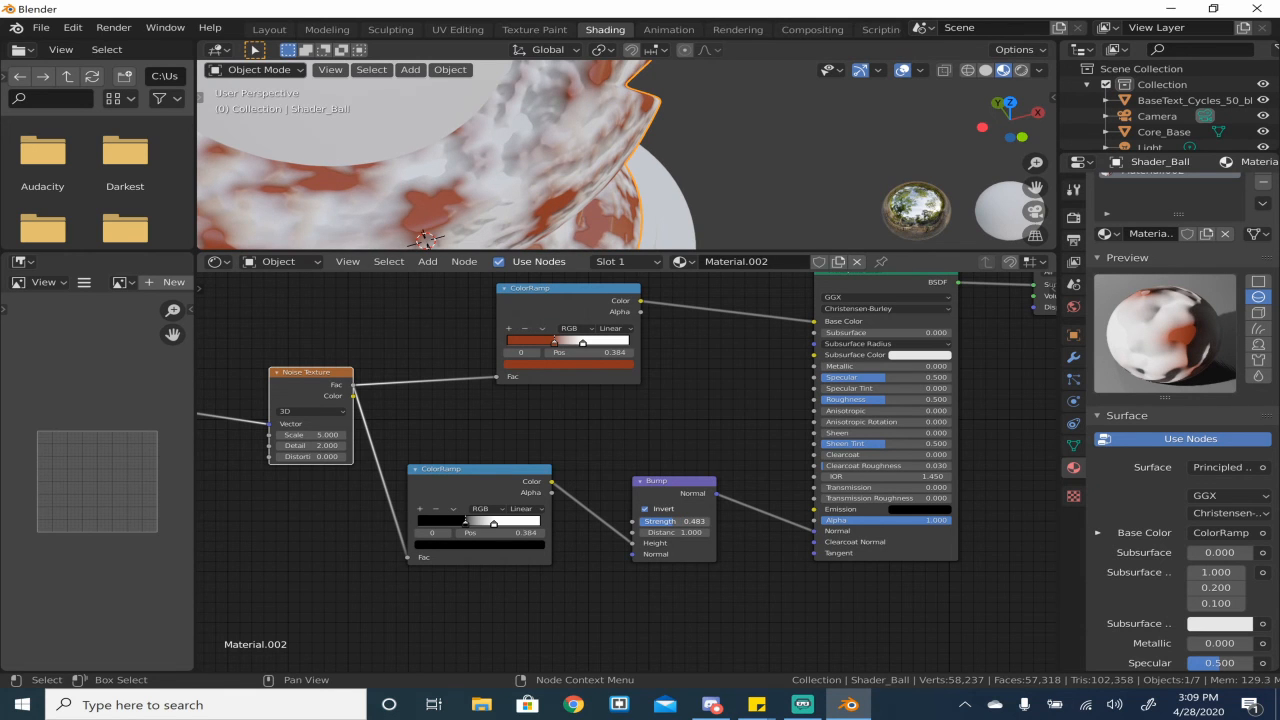
# - Flip the black-and-white ColorRamp that drives the Bump node and inspect the relief on the shader ball
pyautogui.moveTo(553, 139); pyautogui.dragTo(494, 117, button='middle')
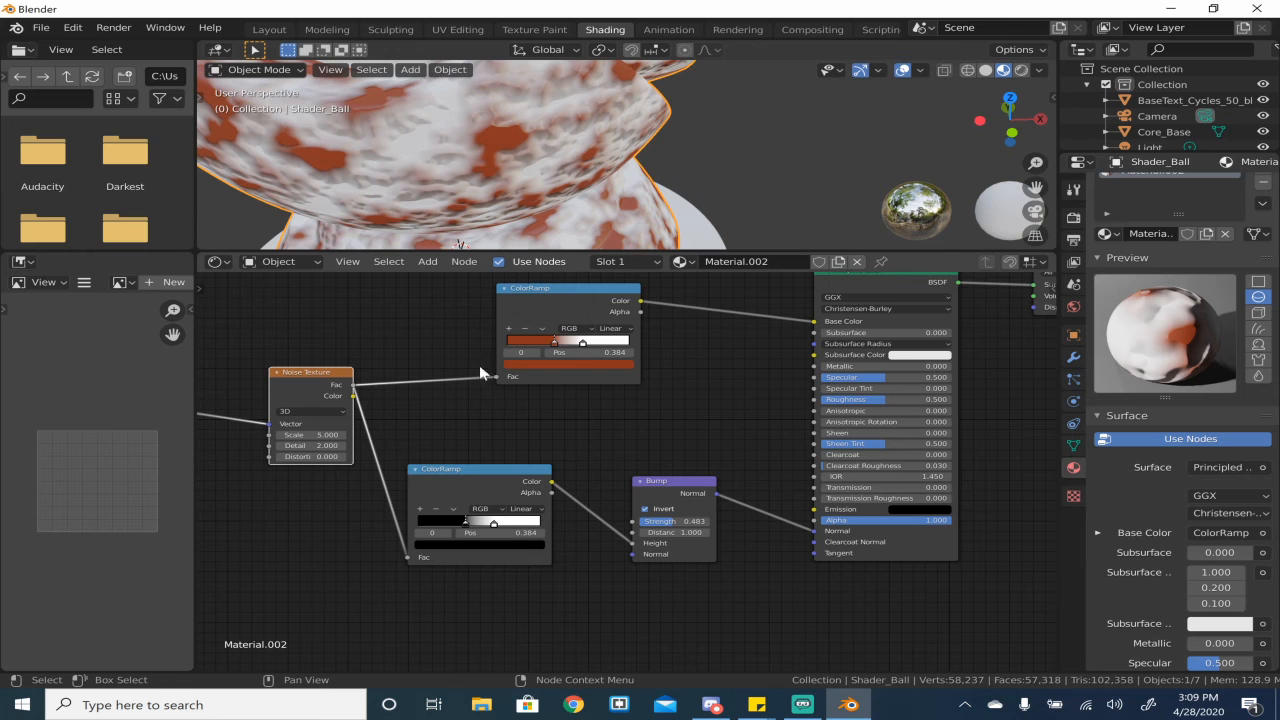
pyautogui.click(453, 509)
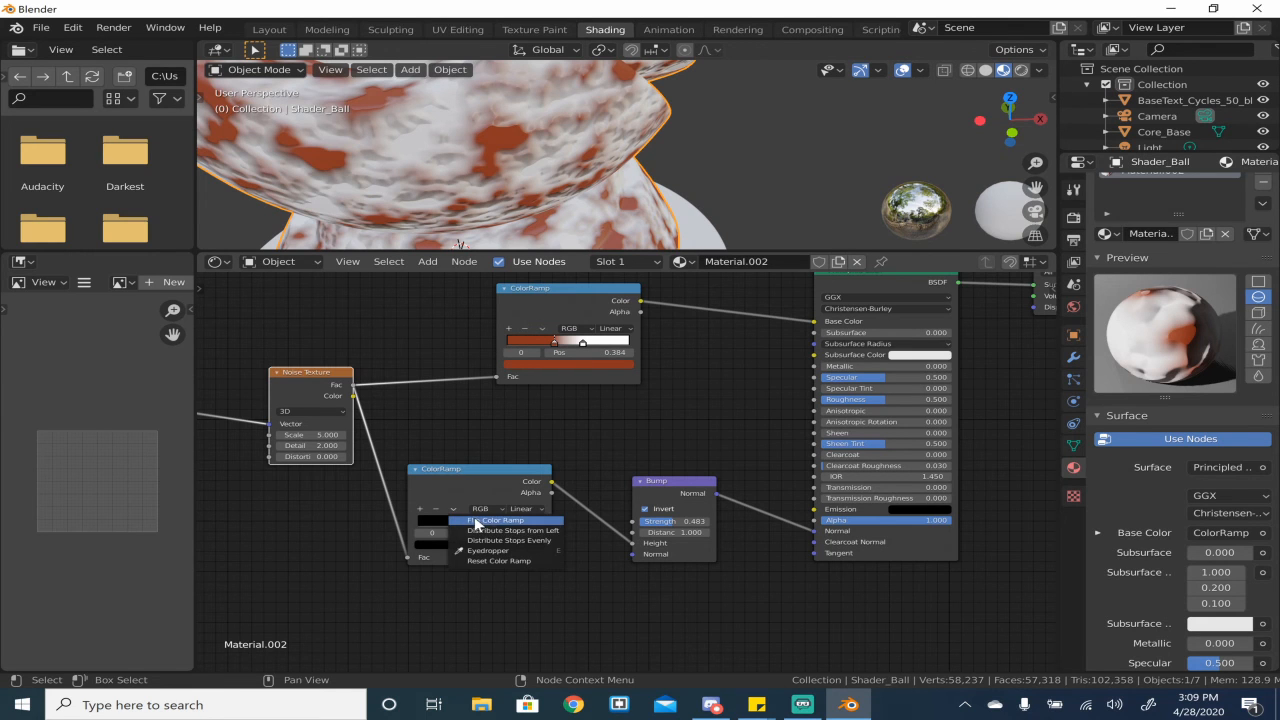
pyautogui.click(479, 524)
pyautogui.scroll(2, 474, 168)
pyautogui.moveTo(490, 147); pyautogui.dragTo(526, 142, button='middle')
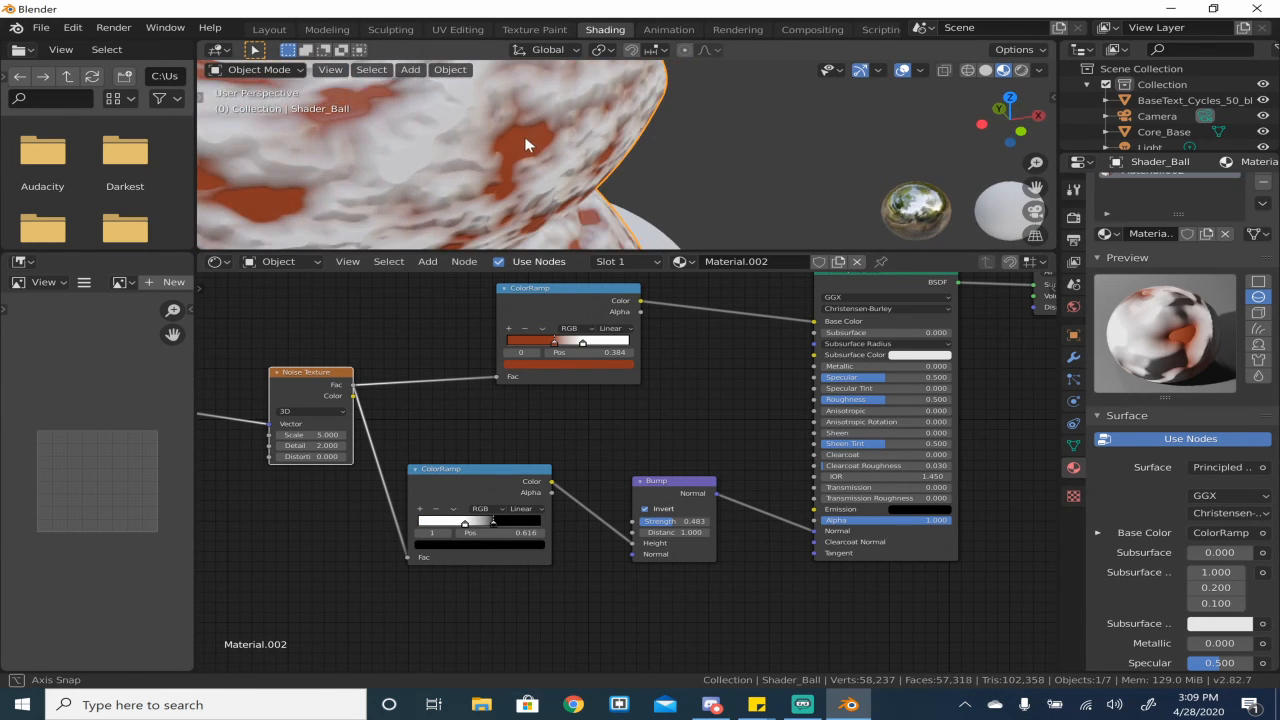
pyautogui.scroll(1, 525, 142)
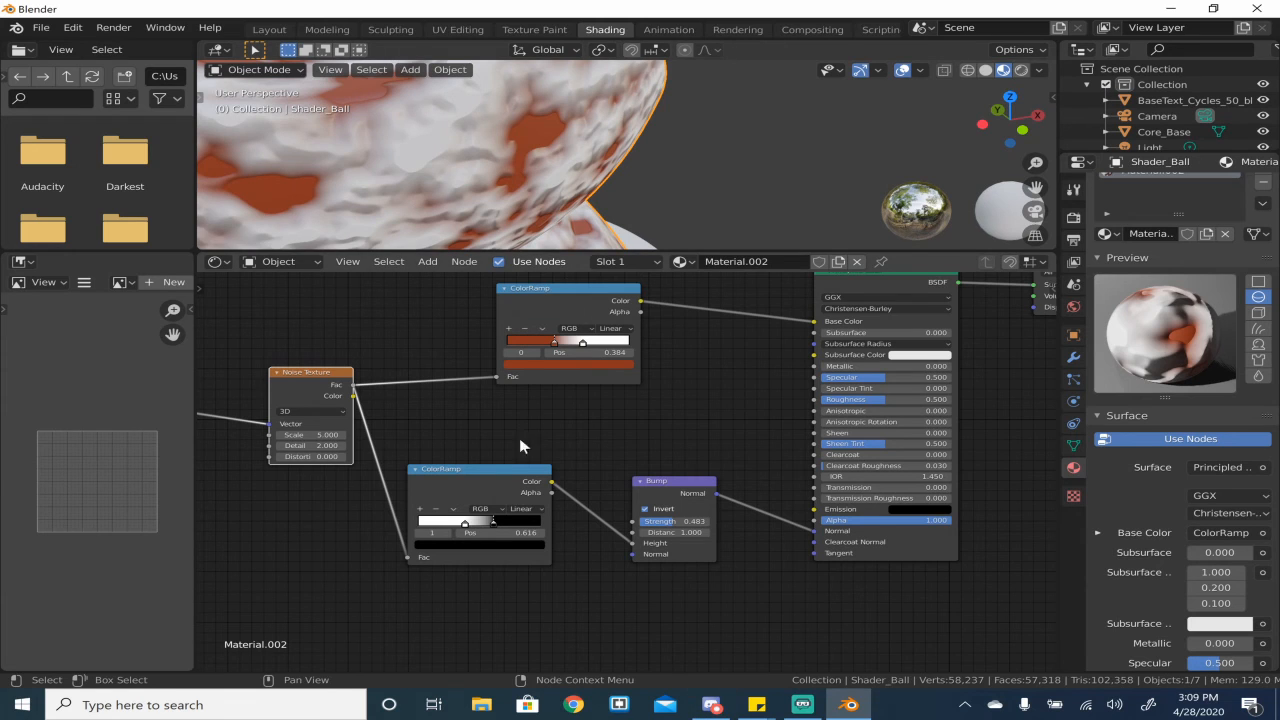
pyautogui.scroll(3, 387, 169)
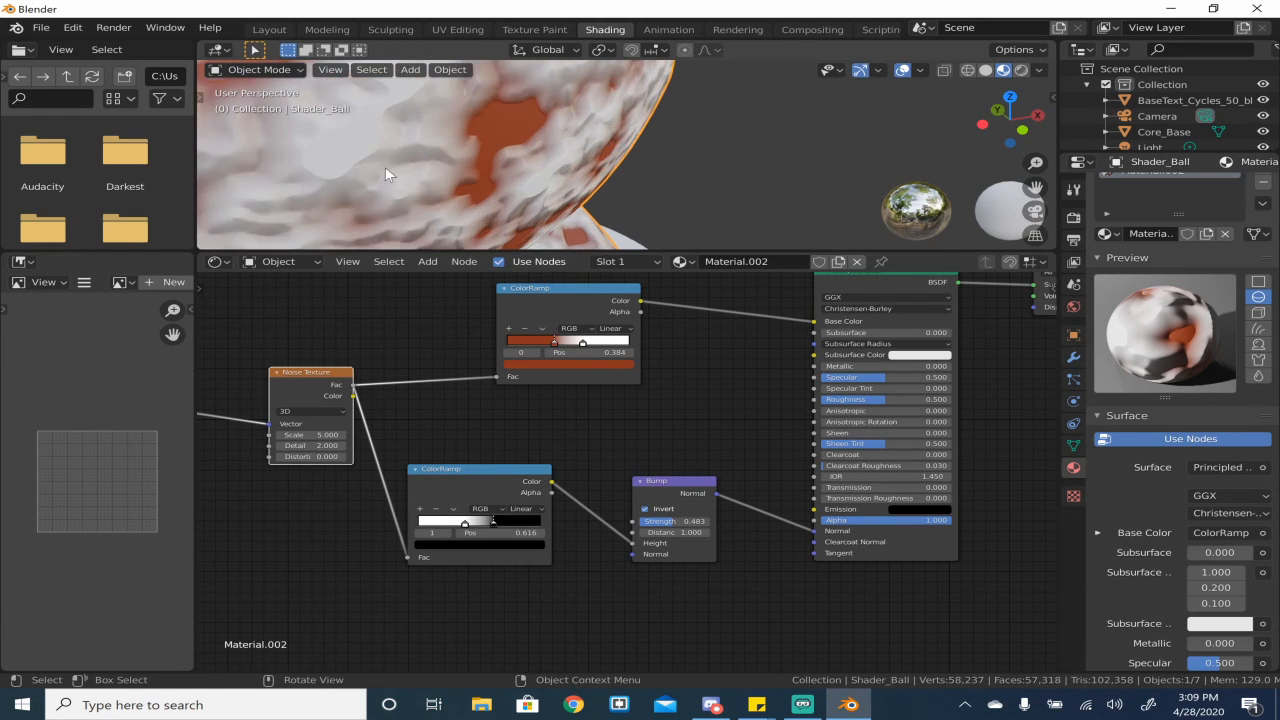
# - Set the Noise Texture's Detail to 3.300 and Scale to 6.100, checking the pattern on the shader ball
pyautogui.moveTo(427, 150); pyautogui.dragTo(460, 140, button='middle')
pyautogui.moveTo(318, 446)
pyautogui.mouseDown()
pyautogui.moveTo(368, 446)
pyautogui.moveTo(337, 446)
pyautogui.mouseUp()
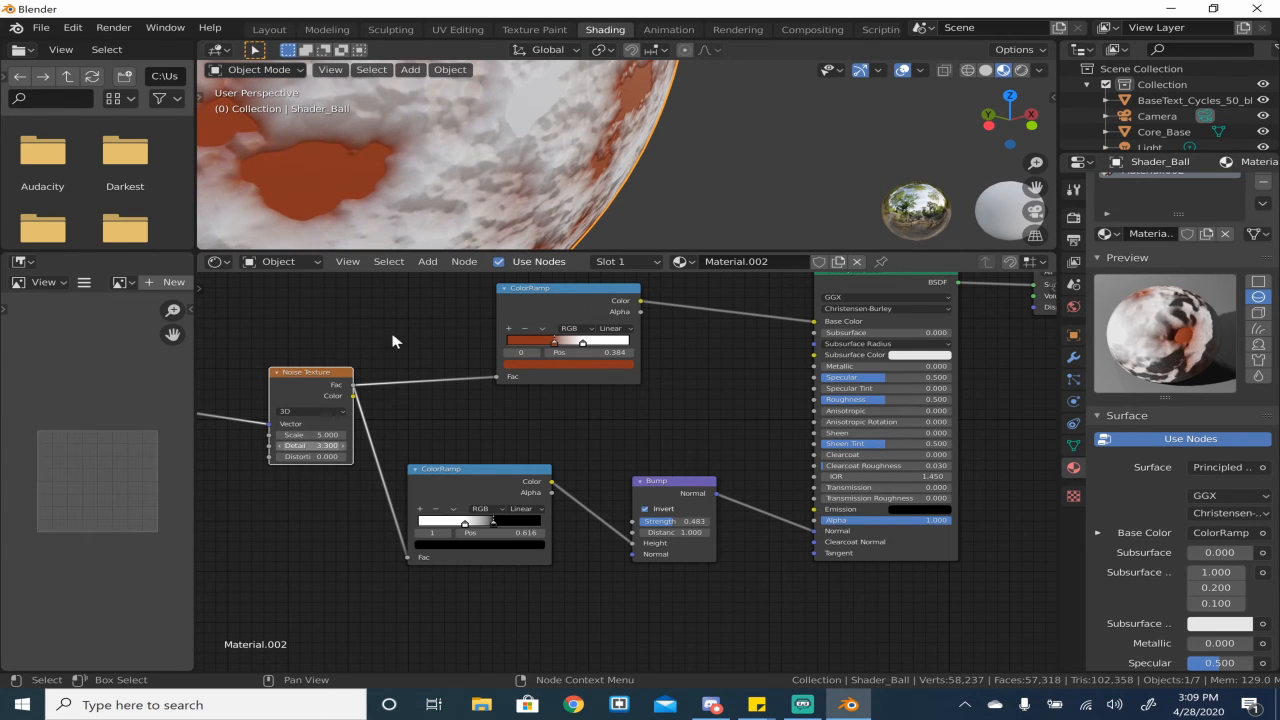
pyautogui.moveTo(475, 210); pyautogui.dragTo(508, 202, button='middle')
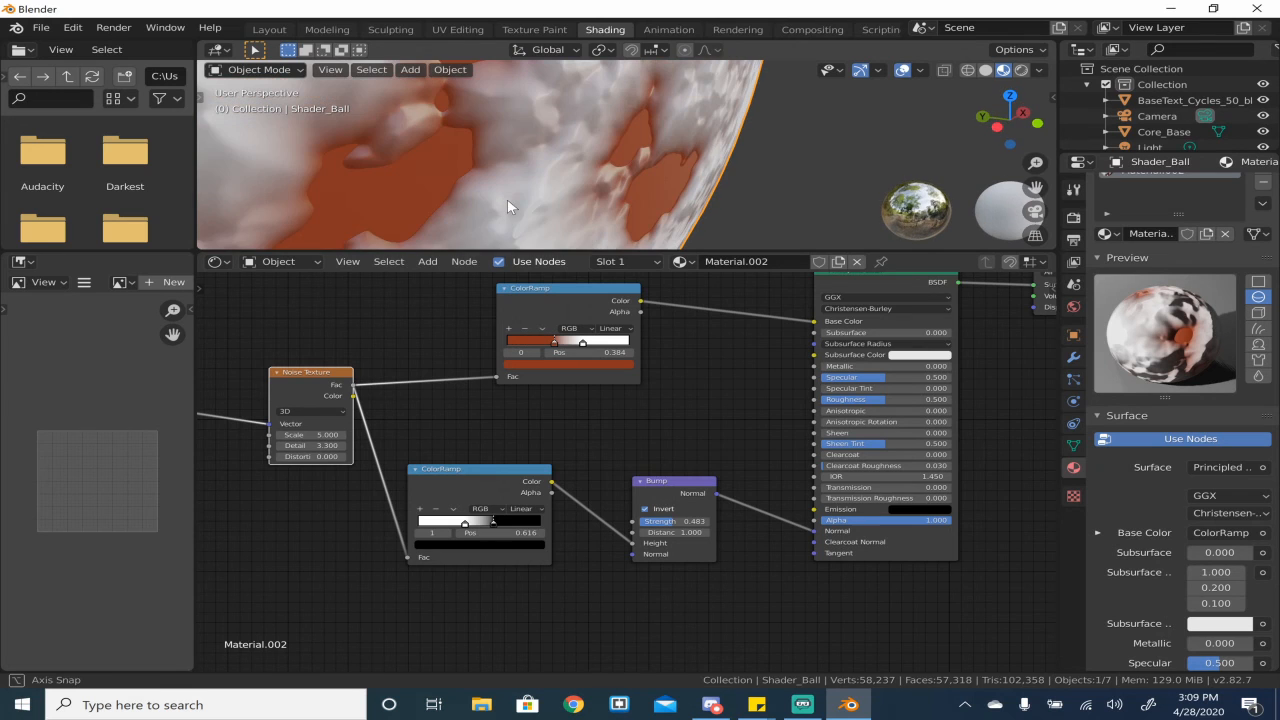
pyautogui.moveTo(313, 434); pyautogui.dragTo(324, 434)
pyautogui.moveTo(445, 244); pyautogui.dragTo(640, 180, button='middle')
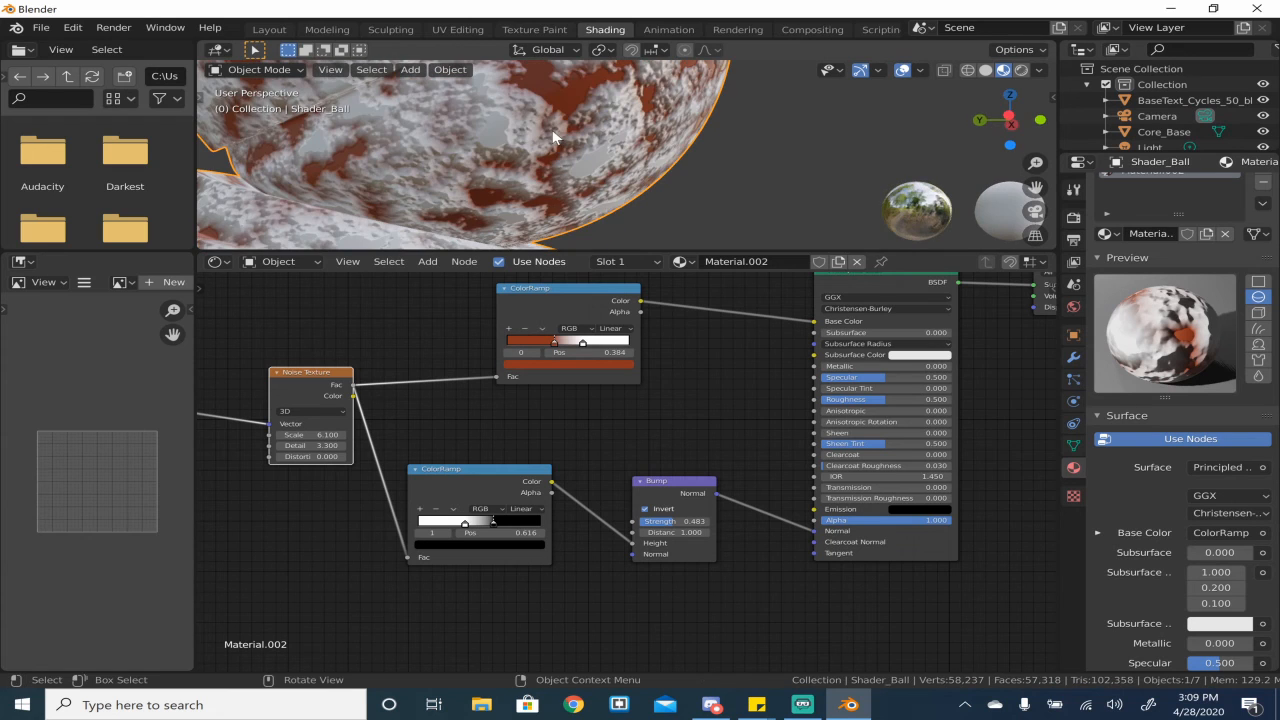
# - Show the finished Material.001 on the shader ball for comparison and switch back to Material.002
pyautogui.click(1105, 234)
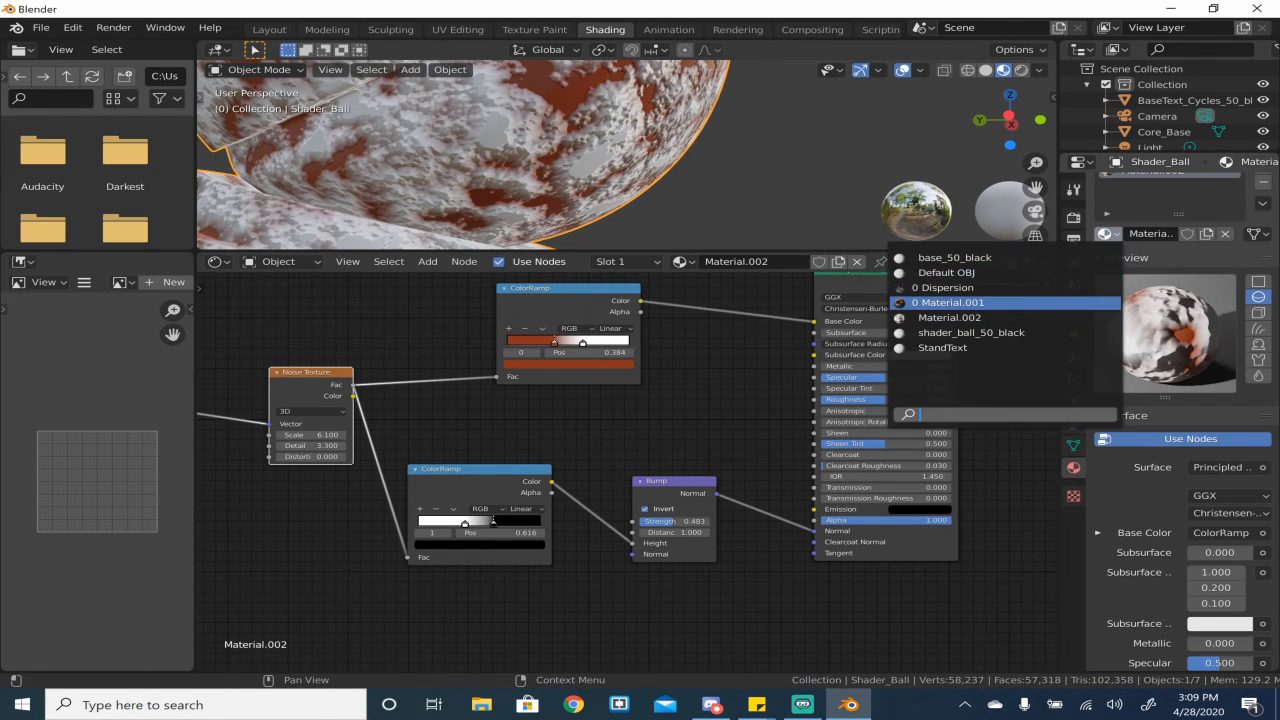
pyautogui.click(944, 302)
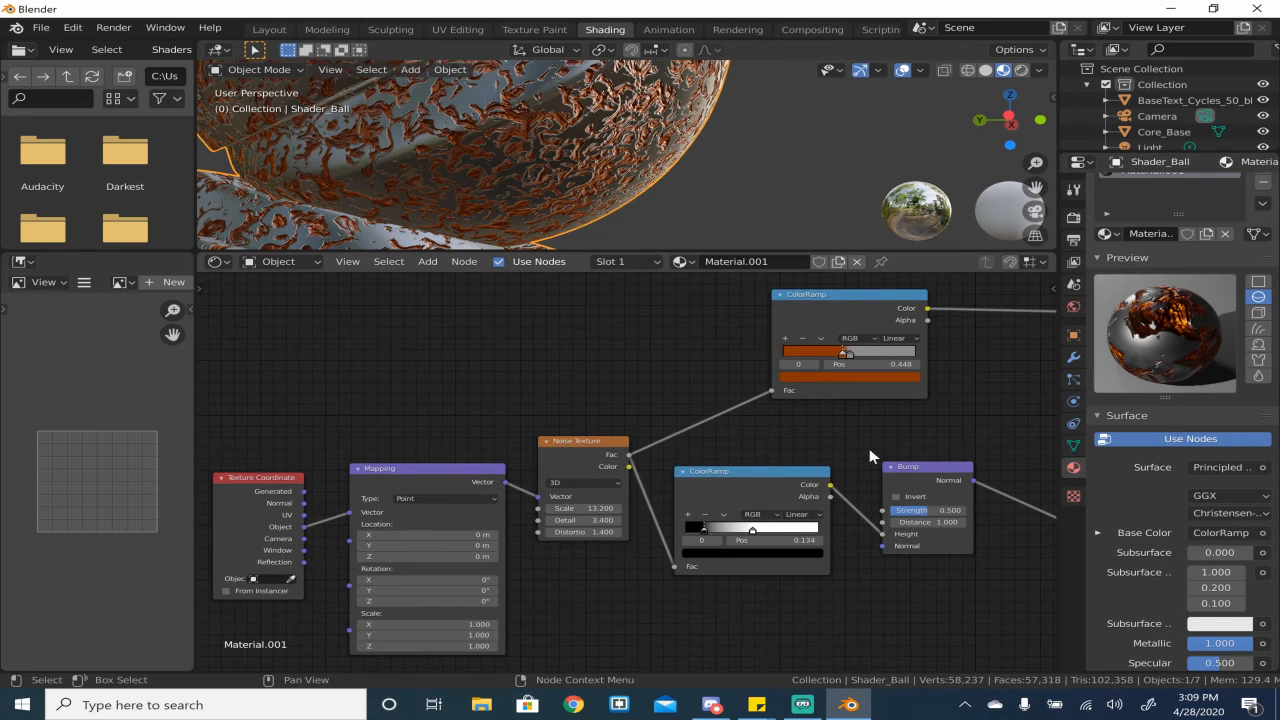
pyautogui.click(1105, 233)
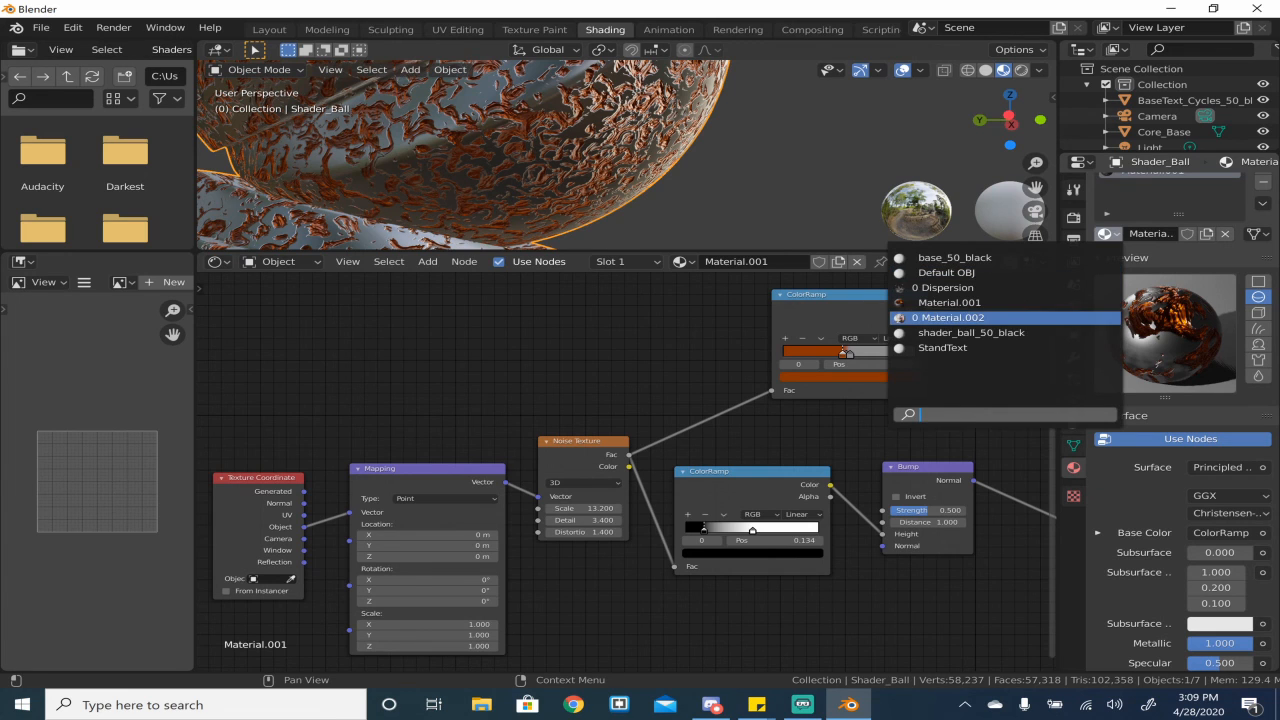
pyautogui.click(1018, 317)
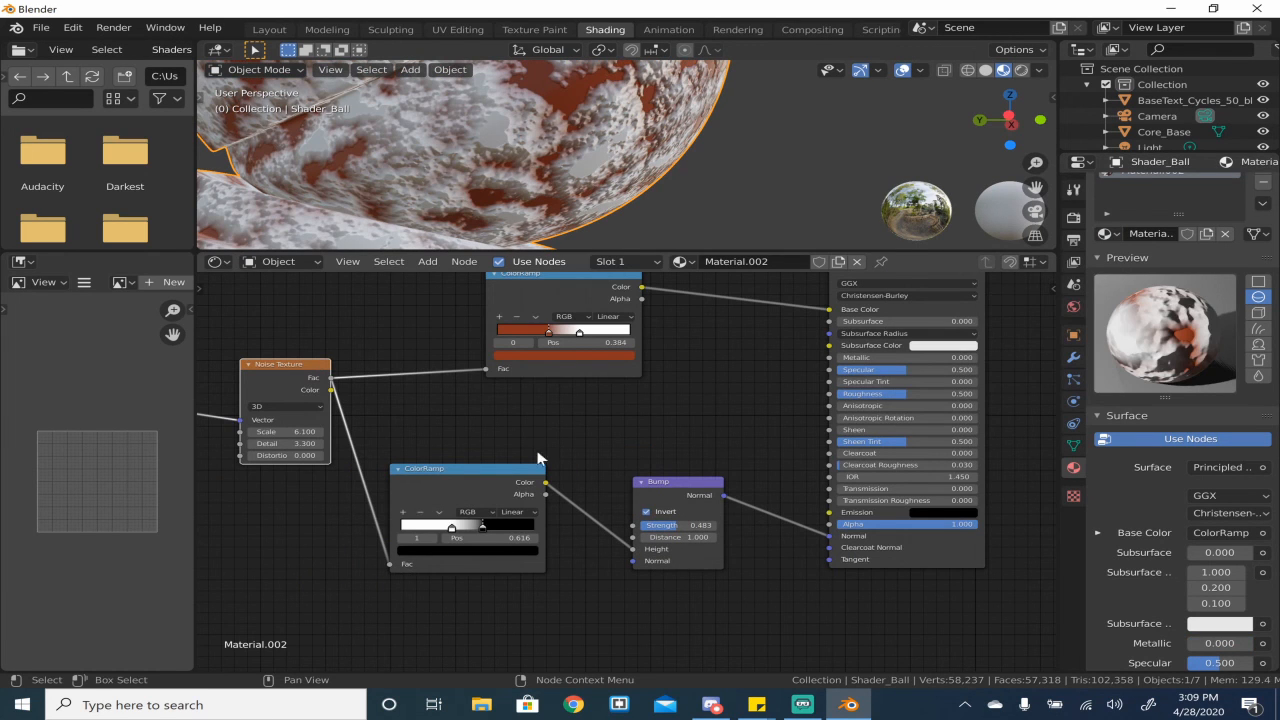
# - Flip the black-and-white ColorRamp feeding the Bump node and move its black stop to position 0.161
pyautogui.click(439, 512)
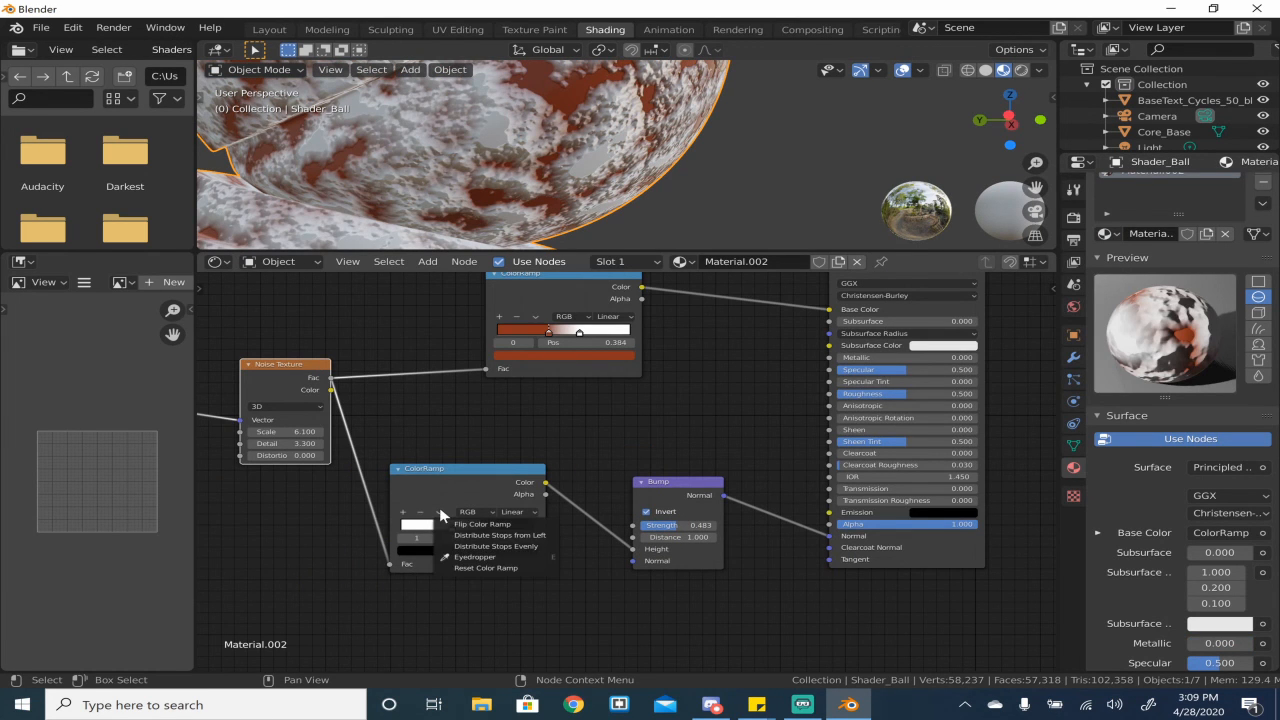
pyautogui.click(465, 529)
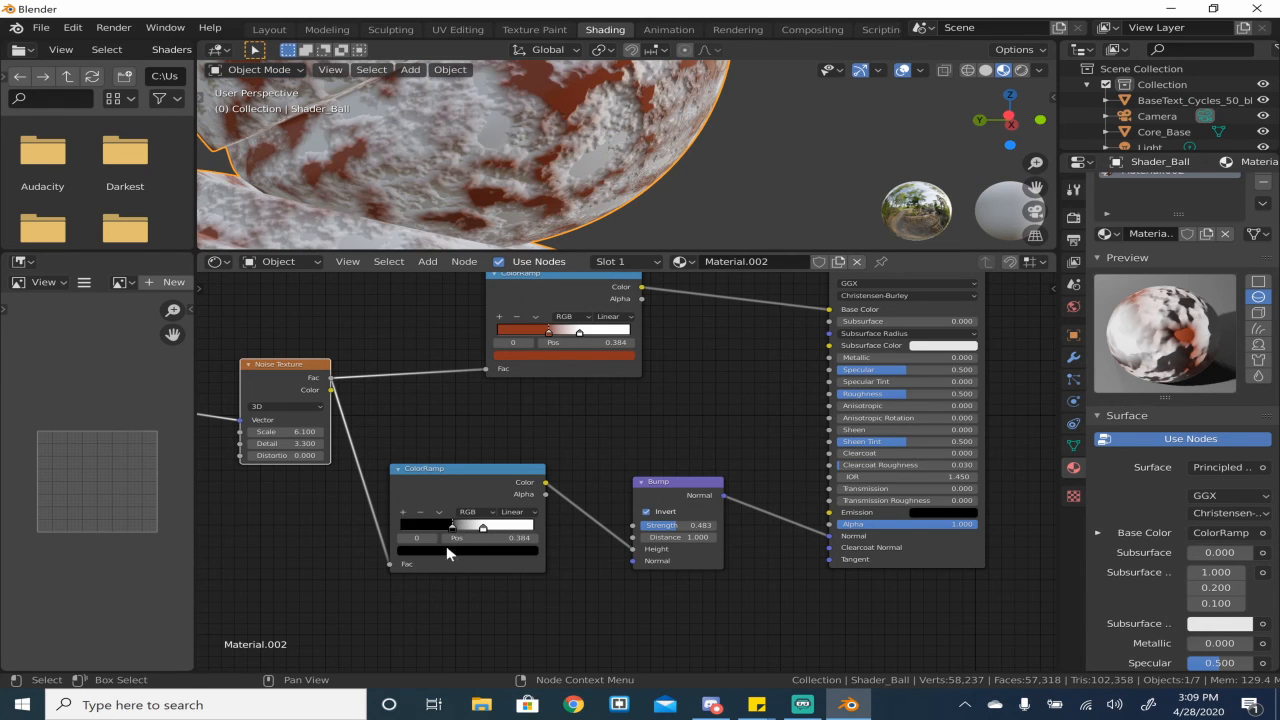
pyautogui.moveTo(424, 531); pyautogui.dragTo(419, 528)
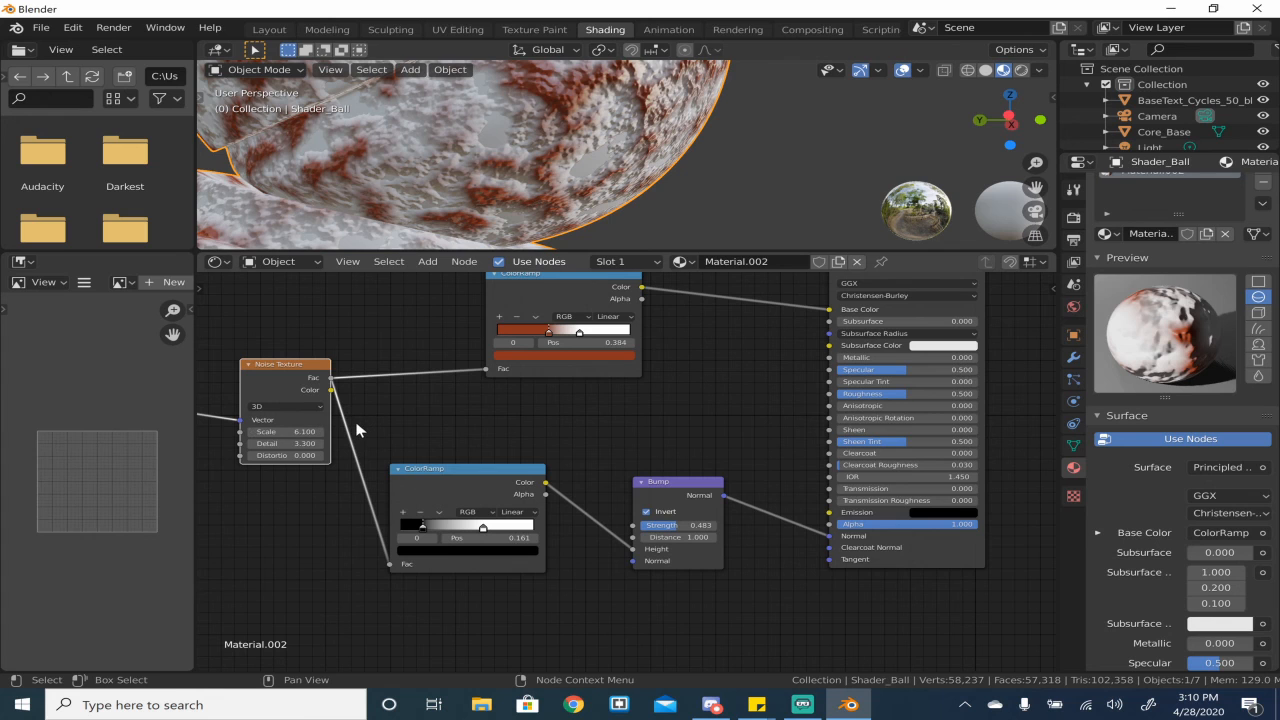
# - Check the Noise Texture, ColorRamp and Bump settings of Material.001 and return to Material.002
pyautogui.click(680, 262)
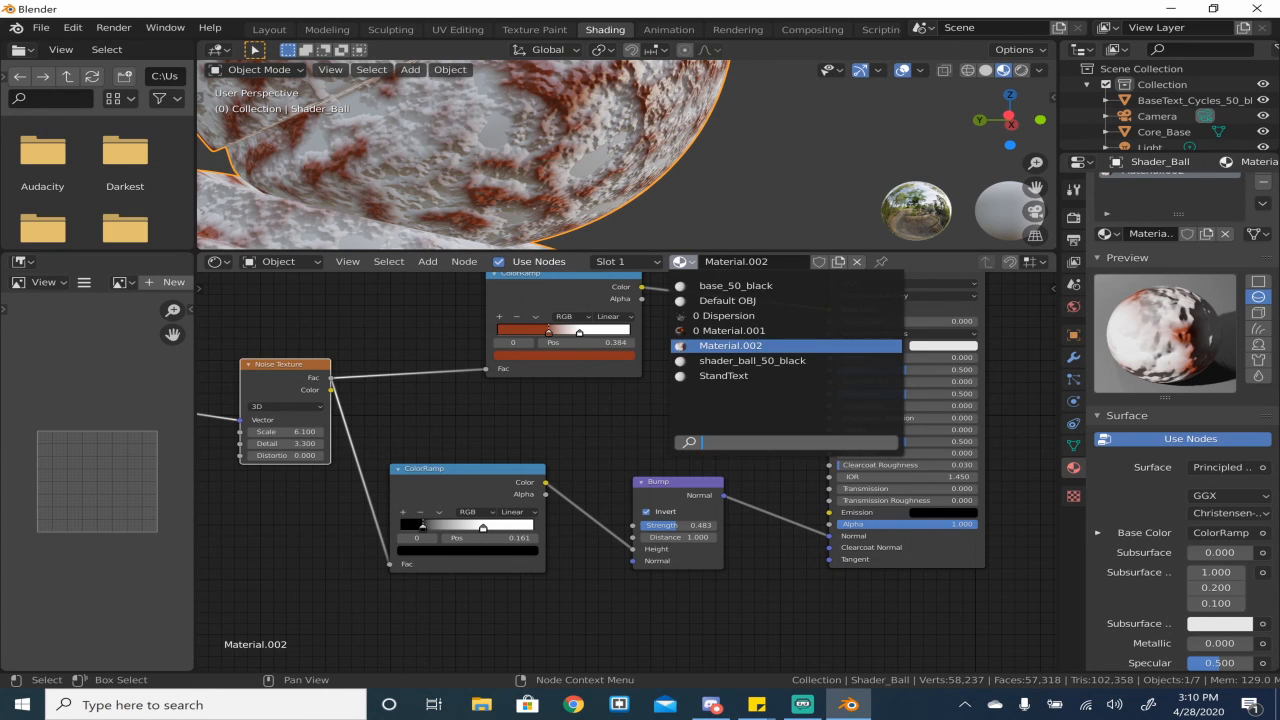
pyautogui.click(739, 330)
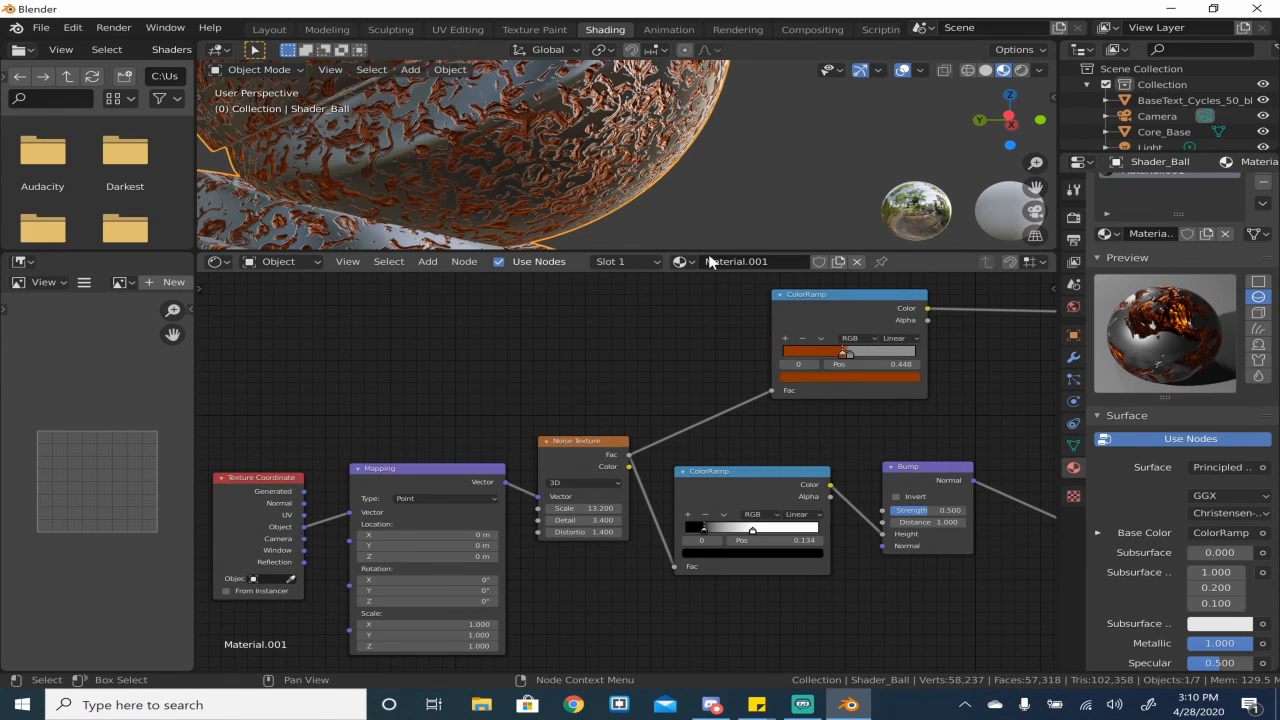
pyautogui.click(682, 261)
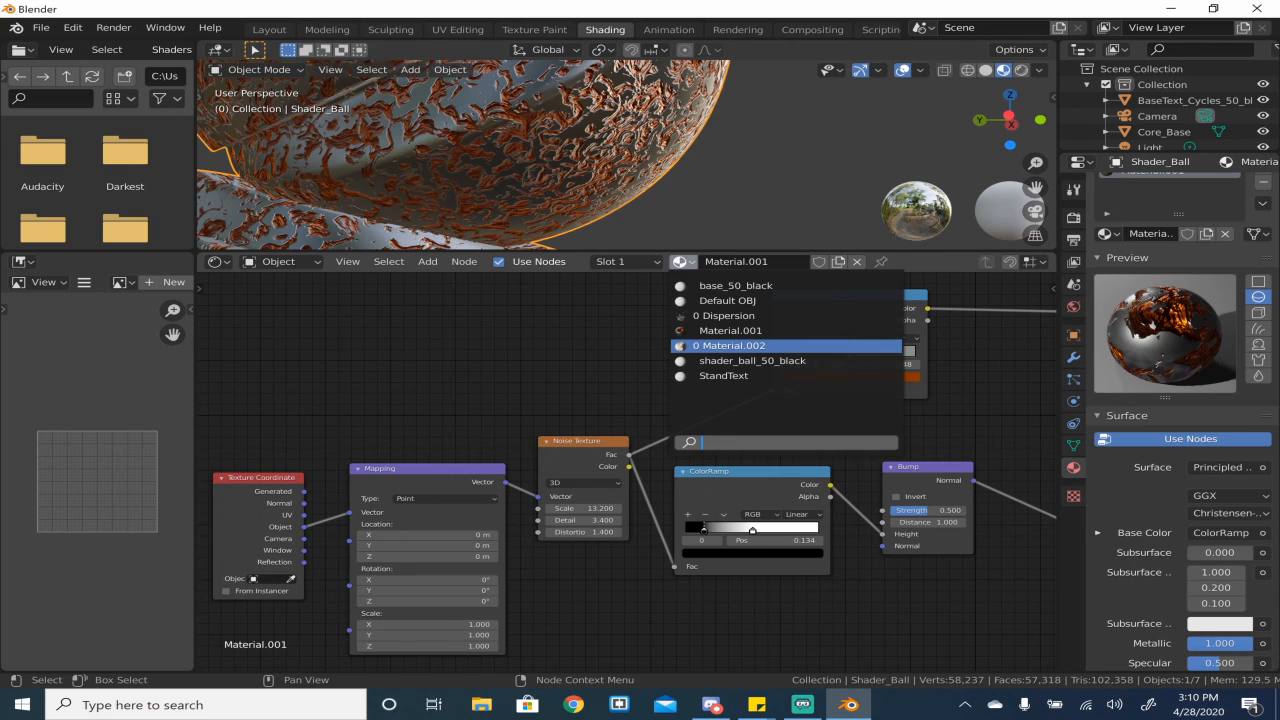
pyautogui.click(778, 350)
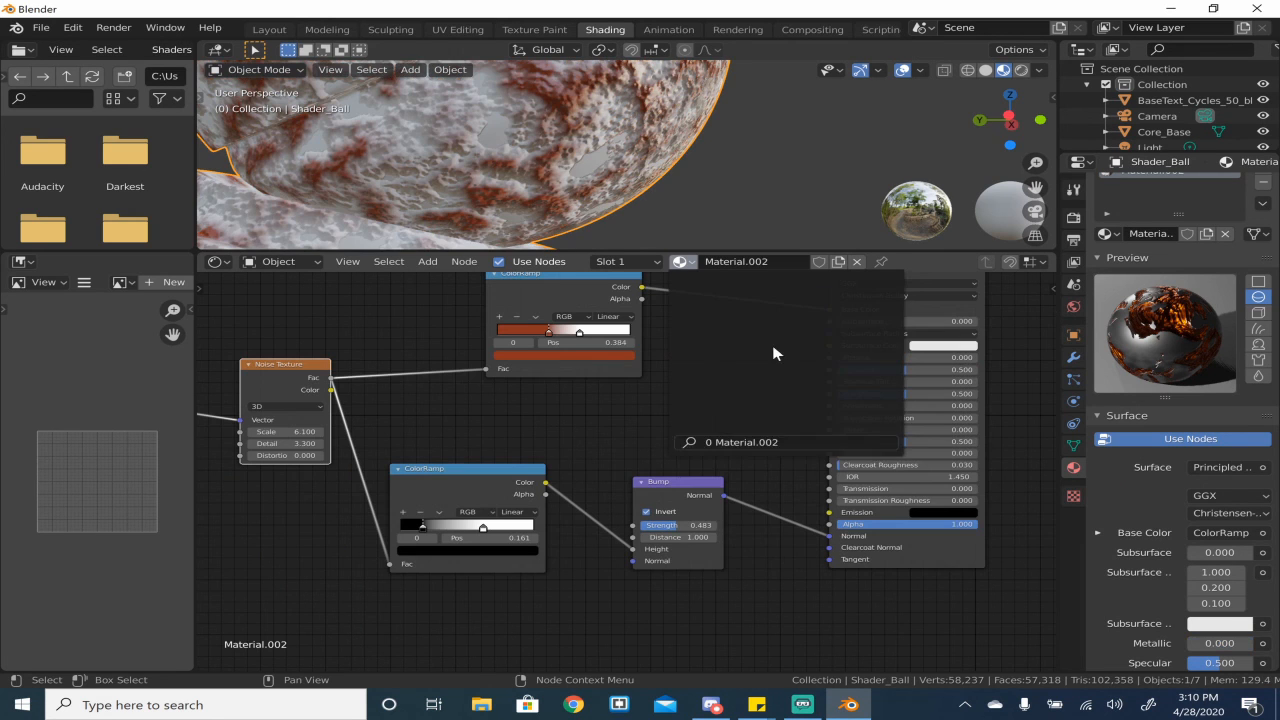
# - Set the Bump node's Strength to 0.5 and the Noise Texture's Scale to 8.400
pyautogui.click(678, 525)
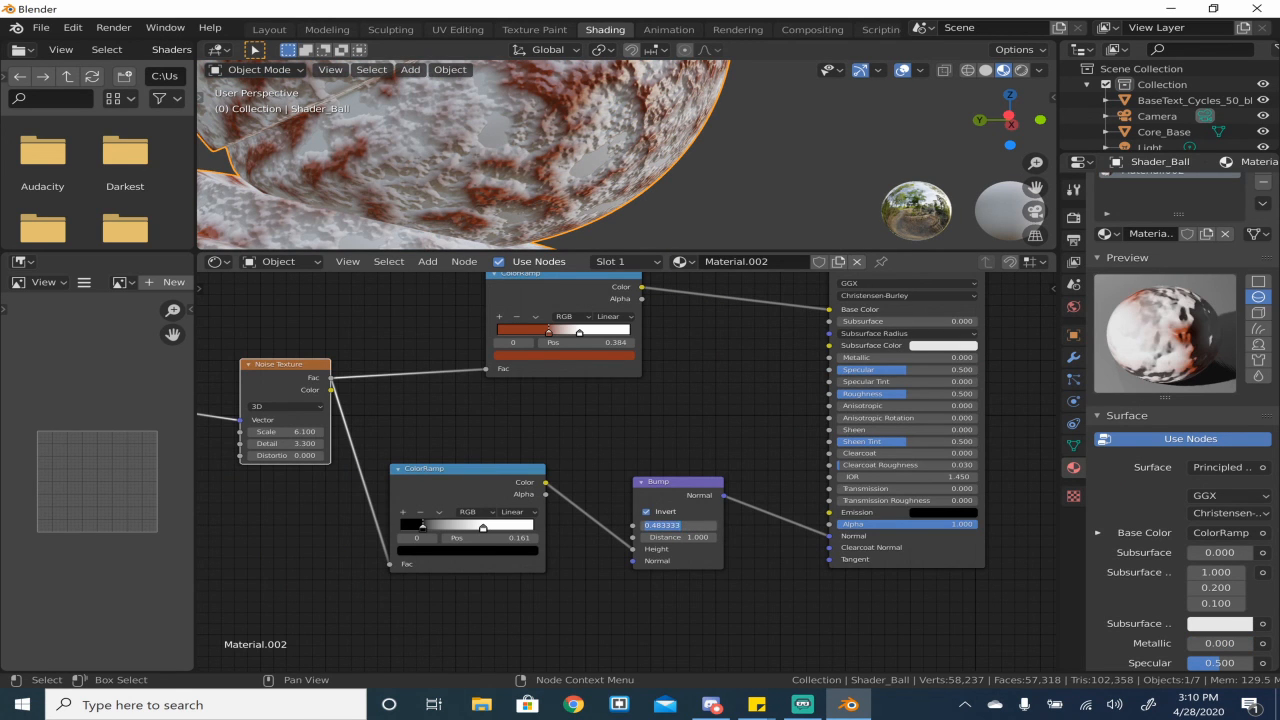
pyautogui.write('0.5')
pyautogui.press('Return')
pyautogui.scroll(3, 605, 480)
pyautogui.moveTo(472, 519); pyautogui.dragTo(651, 534, button='middle')
pyautogui.scroll(3, 405, 474)
pyautogui.moveTo(535, 522); pyautogui.dragTo(589, 539, button='middle')
pyautogui.scroll(-1, 420, 468)
pyautogui.scroll(3, 406, 460)
pyautogui.moveTo(394, 435); pyautogui.dragTo(424, 435)
pyautogui.scroll(1, 735, 424)
pyautogui.moveTo(741, 423); pyautogui.dragTo(443, 395, button='middle')
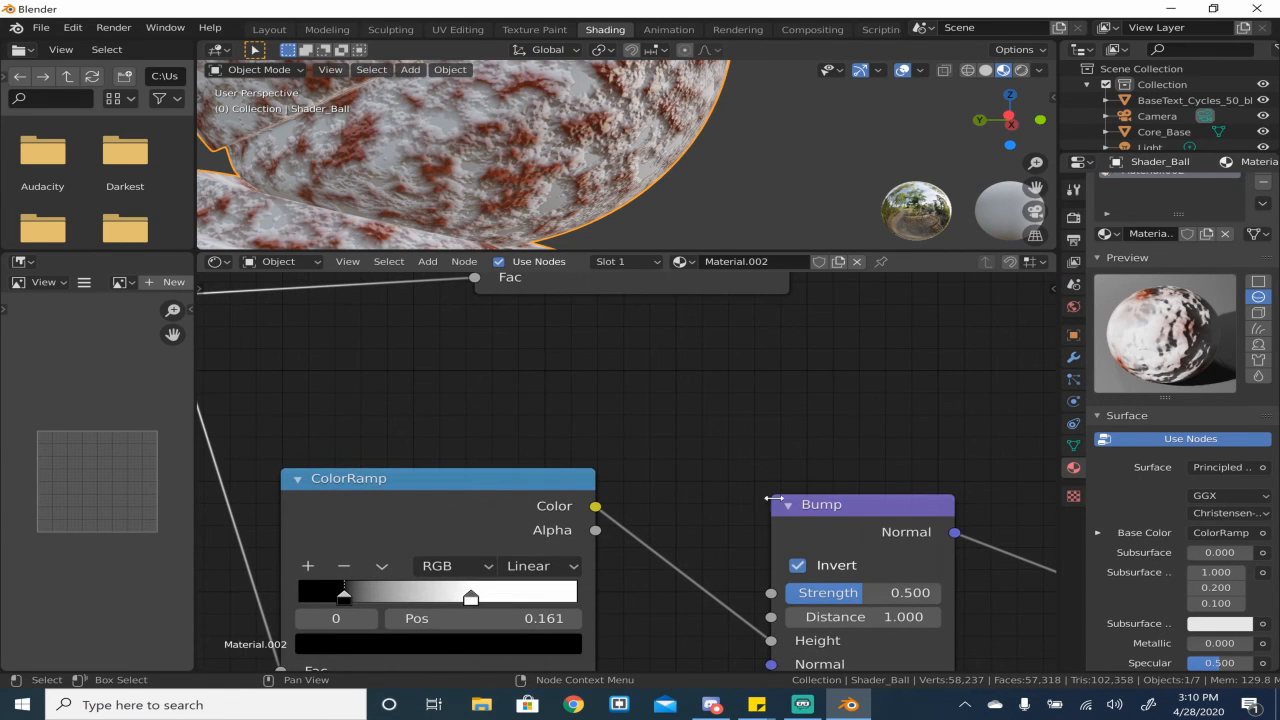
# - Turn off Invert on the Bump node and move the white stop of the black-and-white ColorRamp to 0.502
pyautogui.click(799, 567)
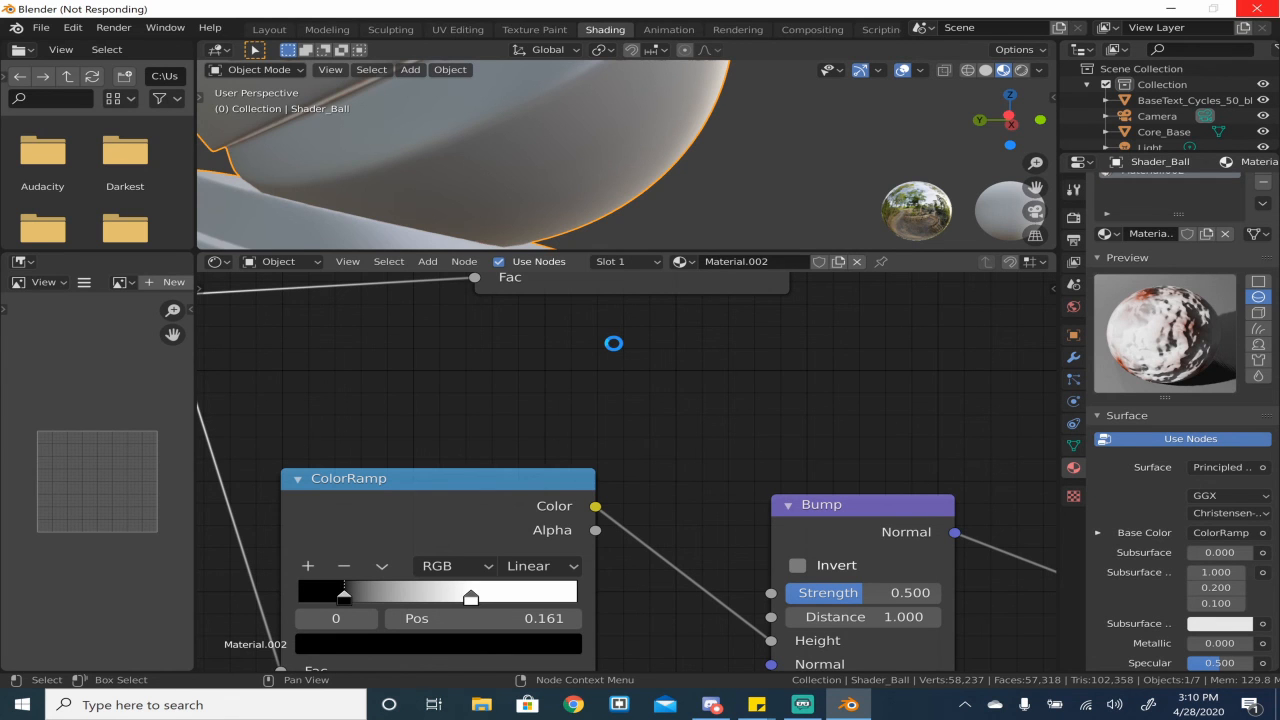
pyautogui.scroll(2, 603, 362)
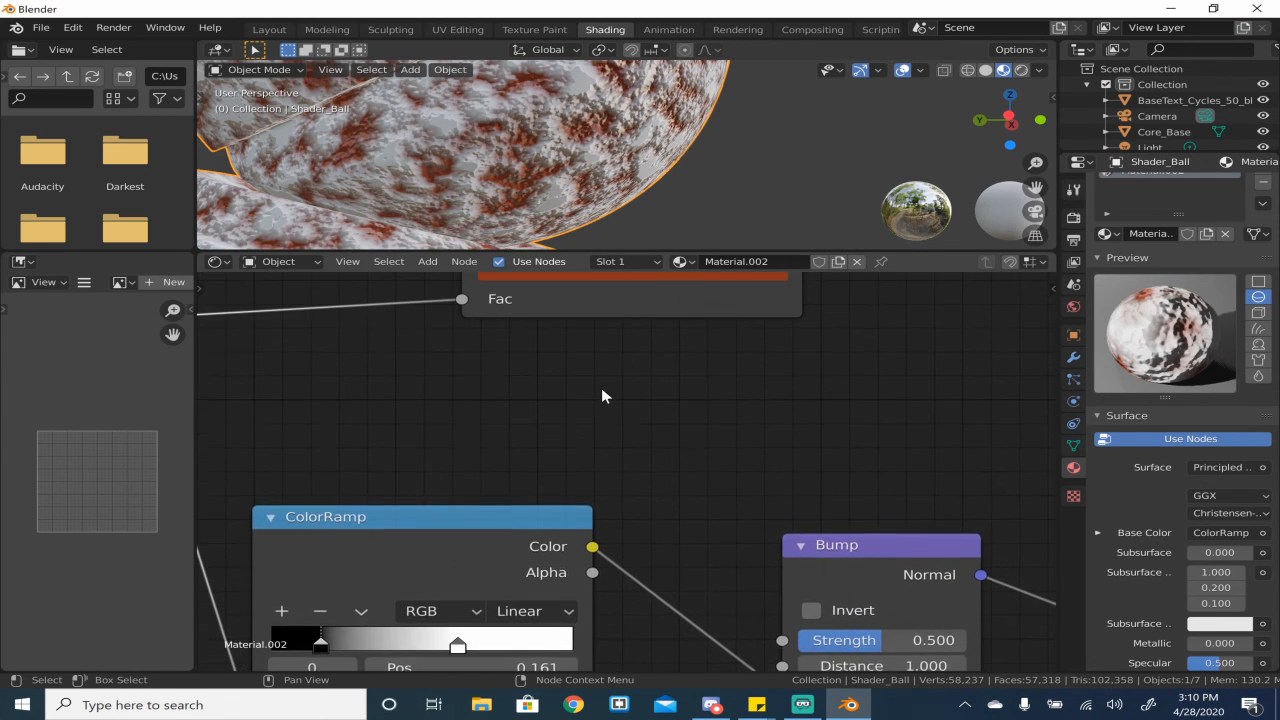
pyautogui.moveTo(601, 396); pyautogui.dragTo(809, 387, button='middle')
pyautogui.scroll(1, 652, 550)
pyautogui.moveTo(655, 502); pyautogui.dragTo(689, 417, button='middle')
pyautogui.moveTo(661, 604); pyautogui.dragTo(628, 604)
pyautogui.scroll(1, 464, 184)
pyautogui.moveTo(464, 184); pyautogui.dragTo(426, 217, button='middle')
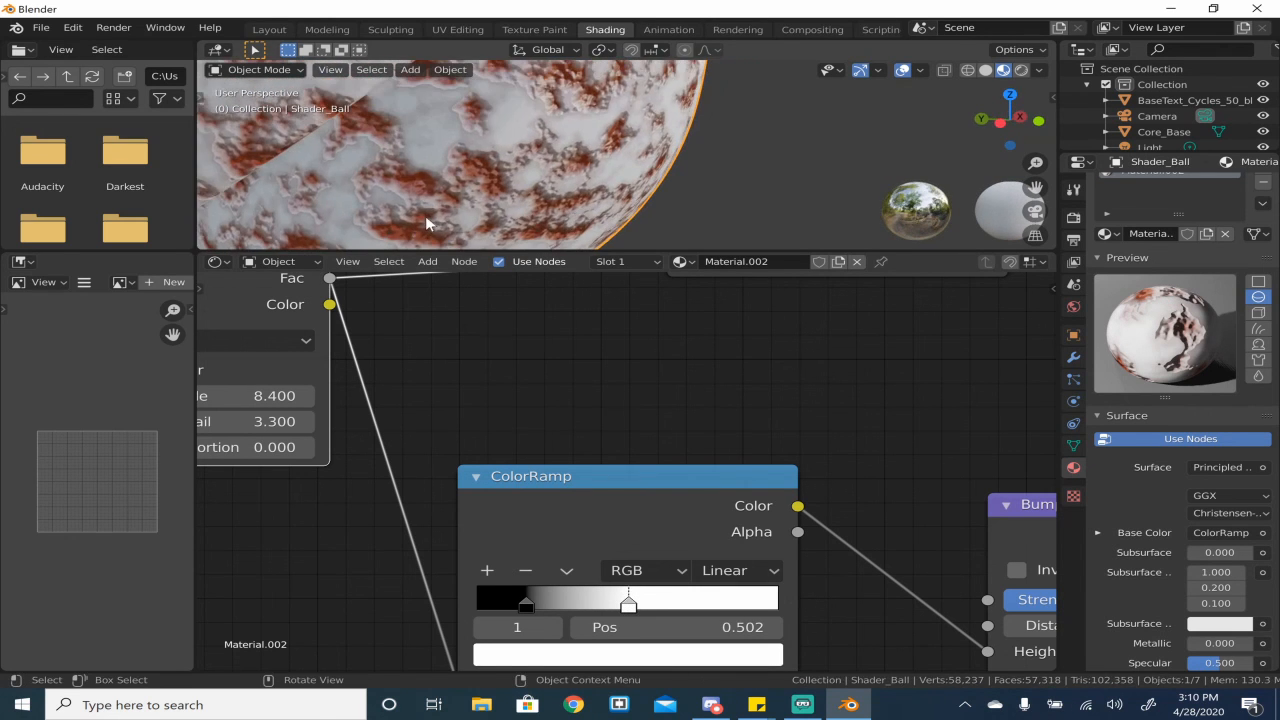
pyautogui.scroll(-5, 428, 217)
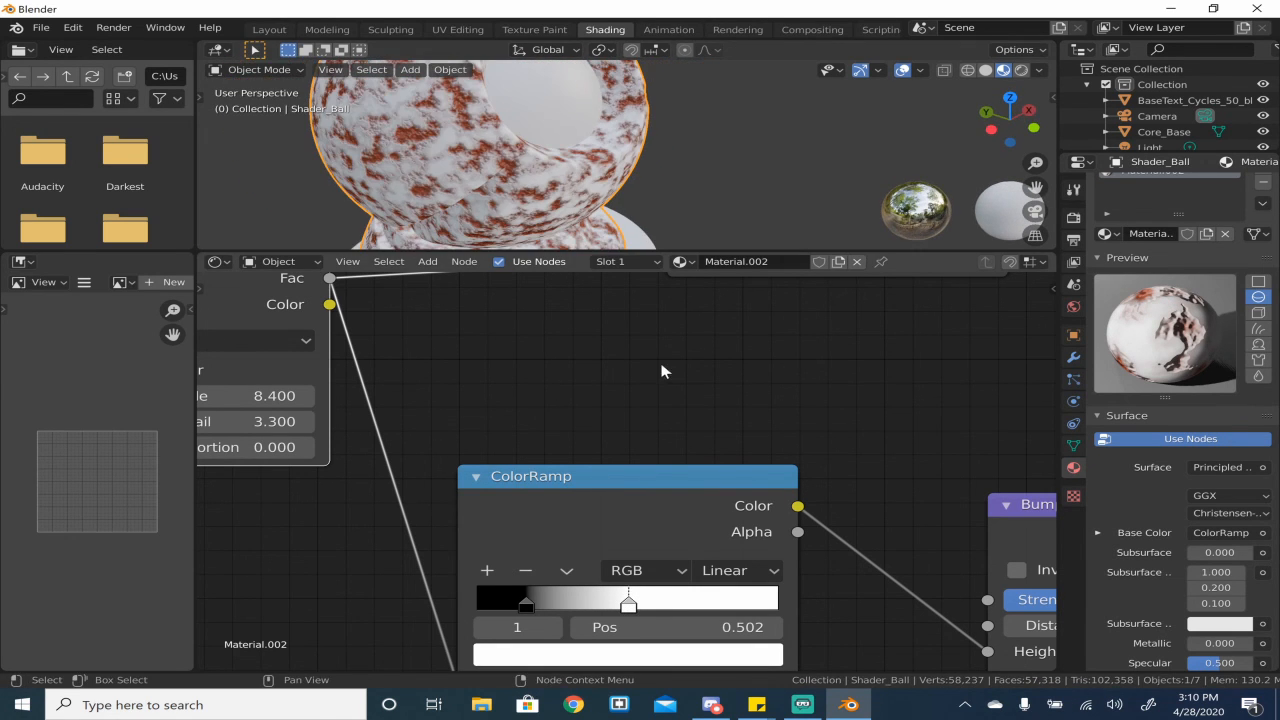
# - Try the Principled BSDF's Metallic at 1.000 and return it to 0.000
pyautogui.moveTo(714, 357); pyautogui.dragTo(373, 465, button='middle')
pyautogui.moveTo(604, 456); pyautogui.dragTo(116, 487, button='middle')
pyautogui.moveTo(696, 375); pyautogui.dragTo(914, 375)
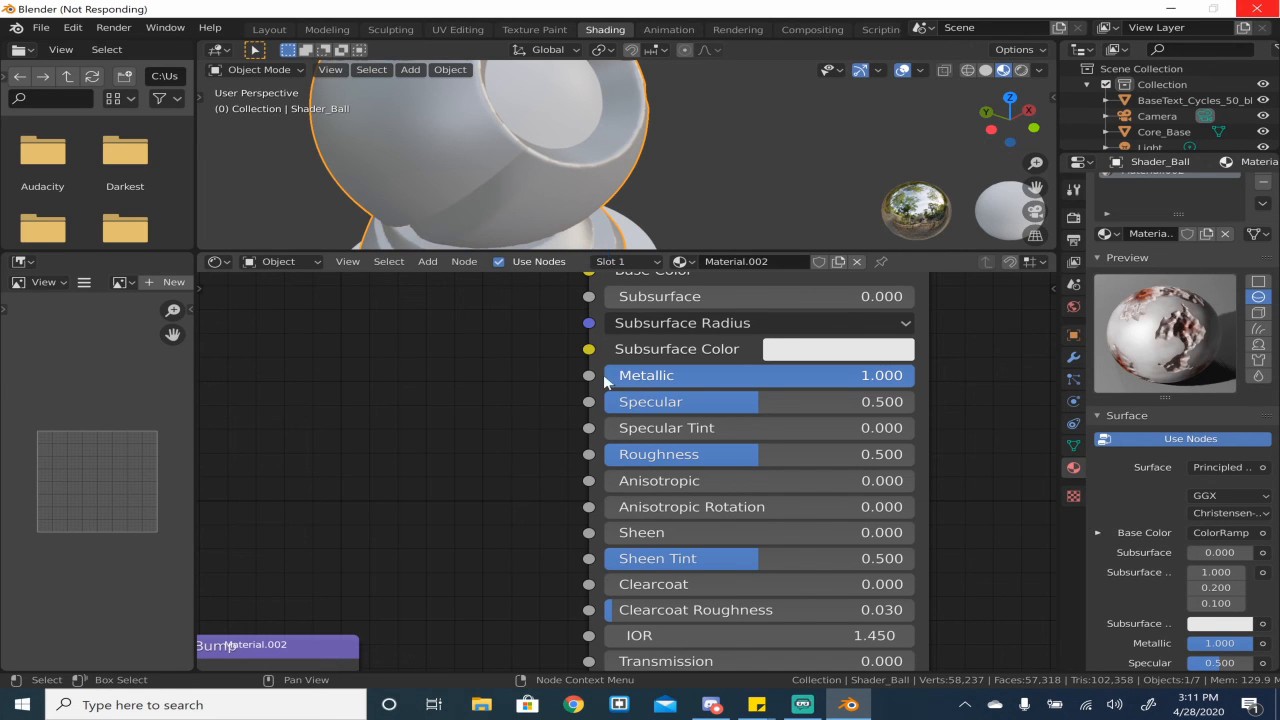
pyautogui.moveTo(914, 375); pyautogui.dragTo(603, 374)
pyautogui.scroll(2, 421, 154)
pyautogui.moveTo(421, 154); pyautogui.dragTo(453, 124, button='middle')
pyautogui.moveTo(385, 431); pyautogui.dragTo(646, 377, button='middle')
pyautogui.scroll(1, 646, 377)
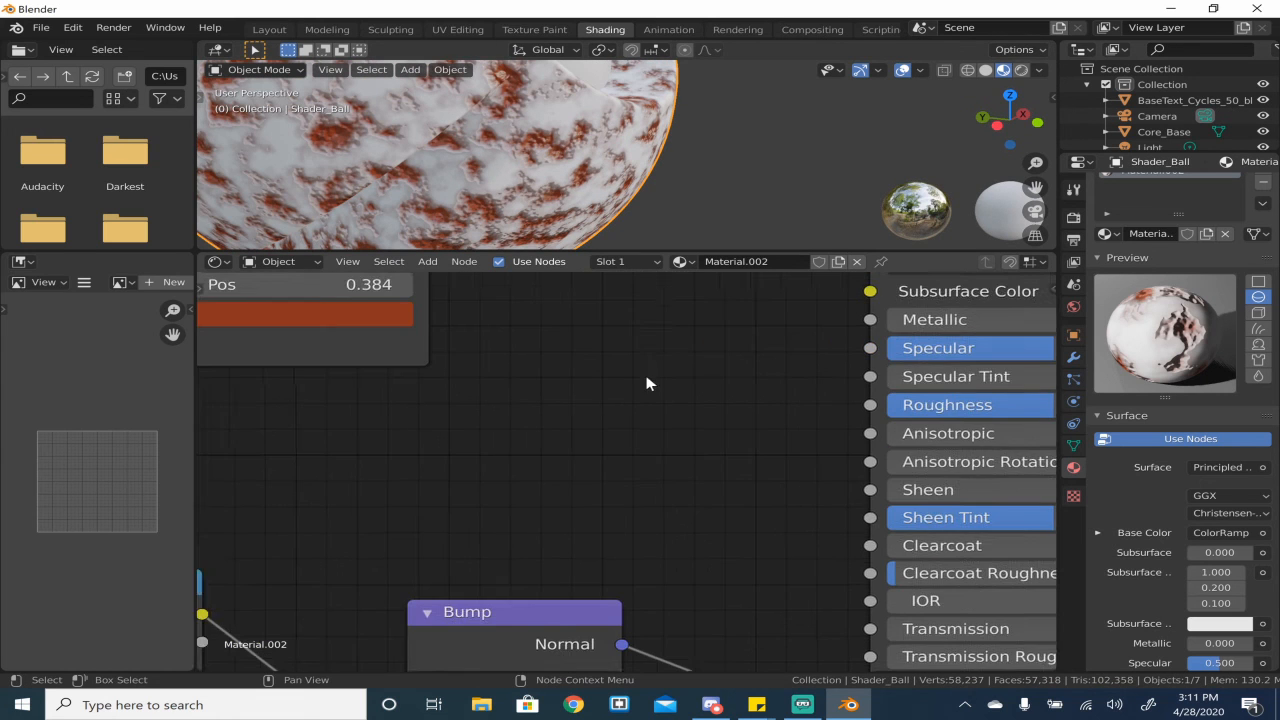
# - Move the Bump node slightly up in the node graph, nearer the black-and-white ColorRamp's output
pyautogui.scroll(-5, 923, 309)
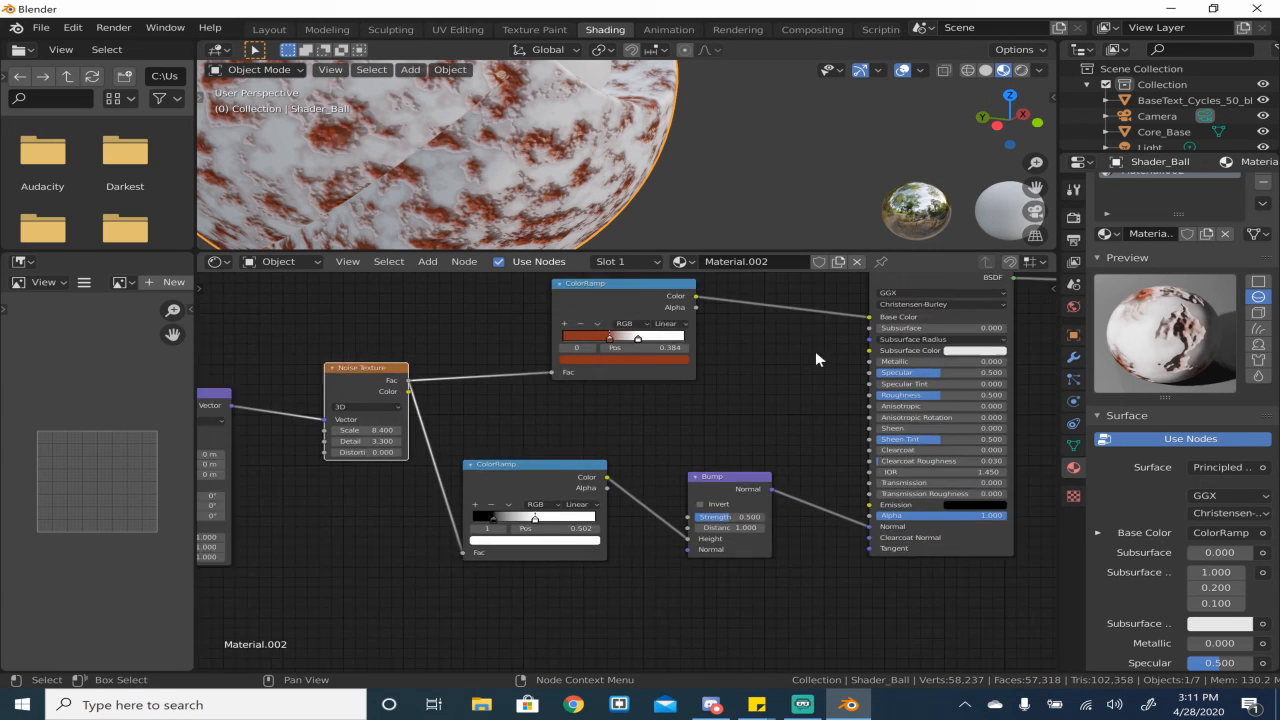
pyautogui.scroll(1, 782, 361)
pyautogui.moveTo(782, 361); pyautogui.dragTo(762, 433, button='middle')
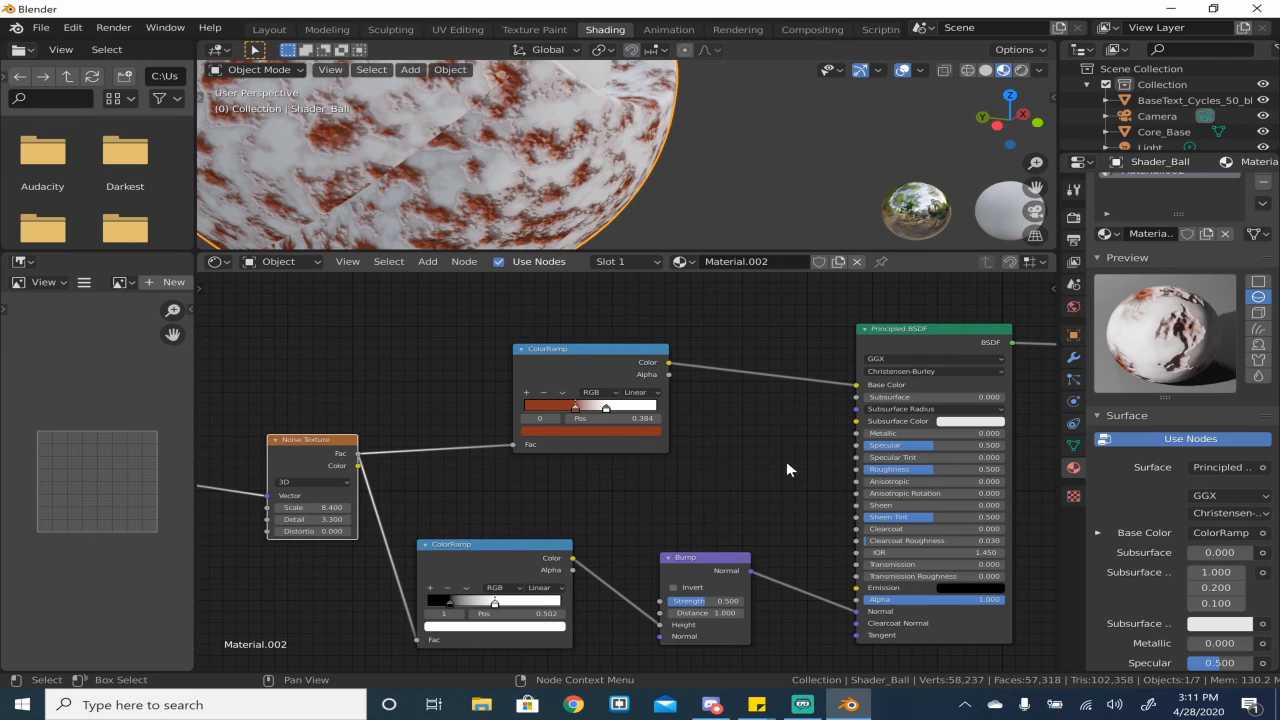
pyautogui.moveTo(686, 569); pyautogui.dragTo(669, 520)
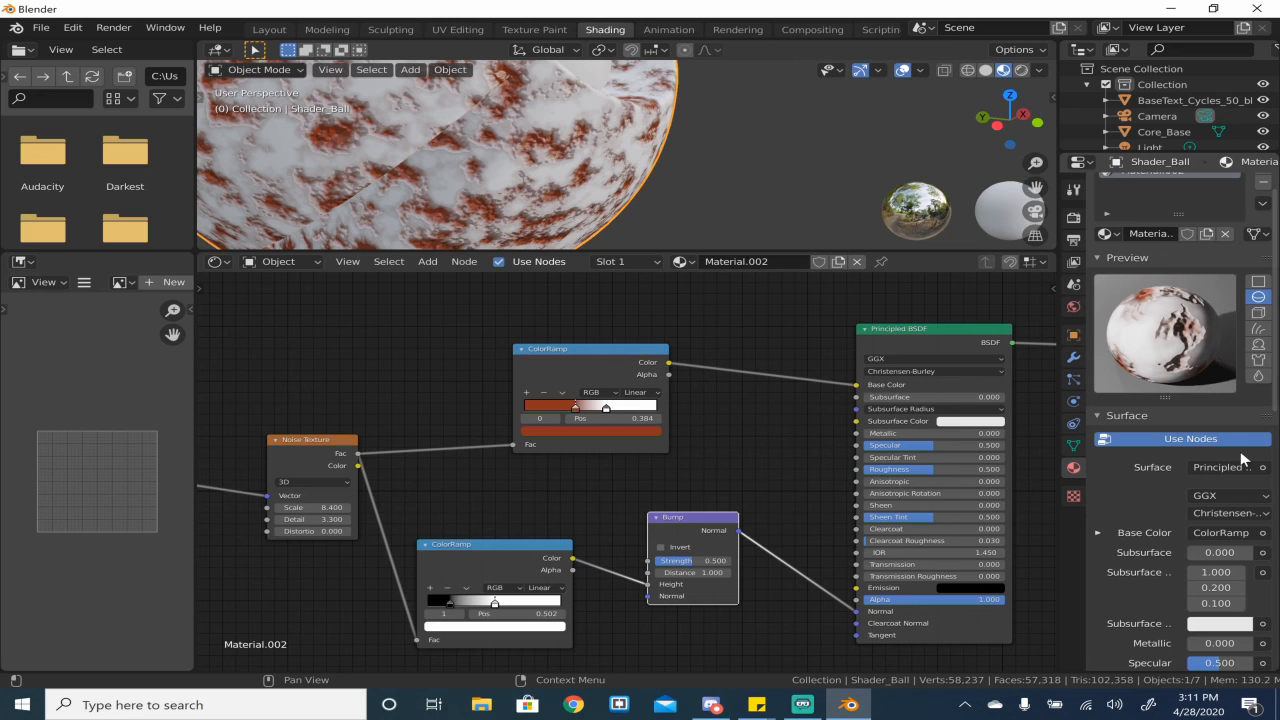
# - Set the Principled BSDF's Metallic to 1.000 and inspect the metal and rust patches up close
pyautogui.moveTo(601, 190); pyautogui.dragTo(508, 248, button='middle')
pyautogui.moveTo(940, 434); pyautogui.dragTo(1006, 434)
pyautogui.moveTo(620, 130); pyautogui.dragTo(689, 189, button='middle')
pyautogui.scroll(-3, 689, 189)
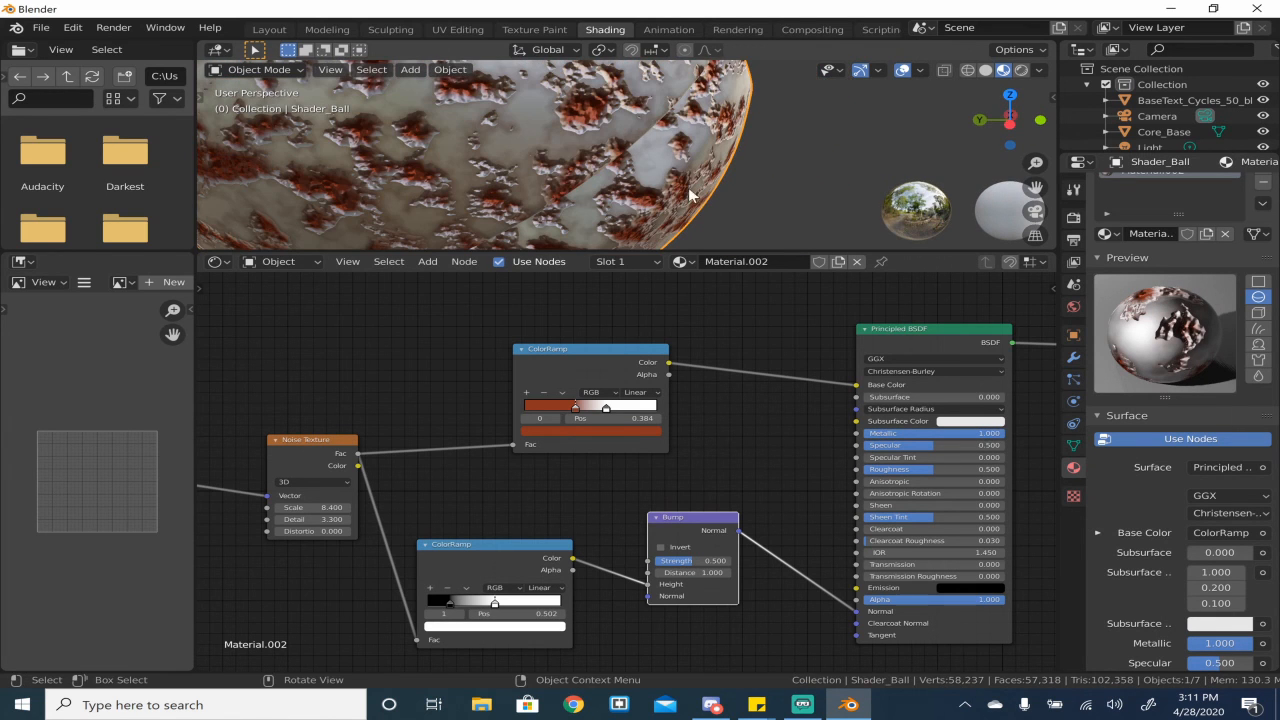
pyautogui.scroll(2, 570, 142)
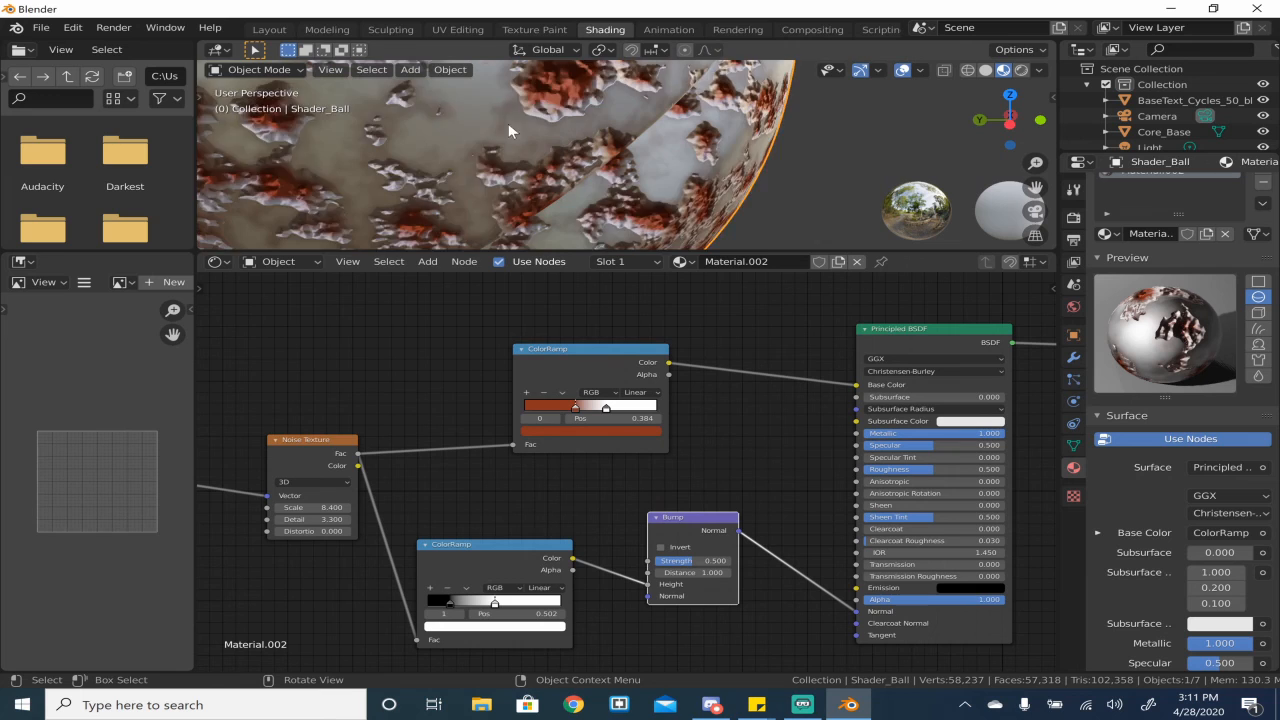
pyautogui.scroll(2, 500, 134)
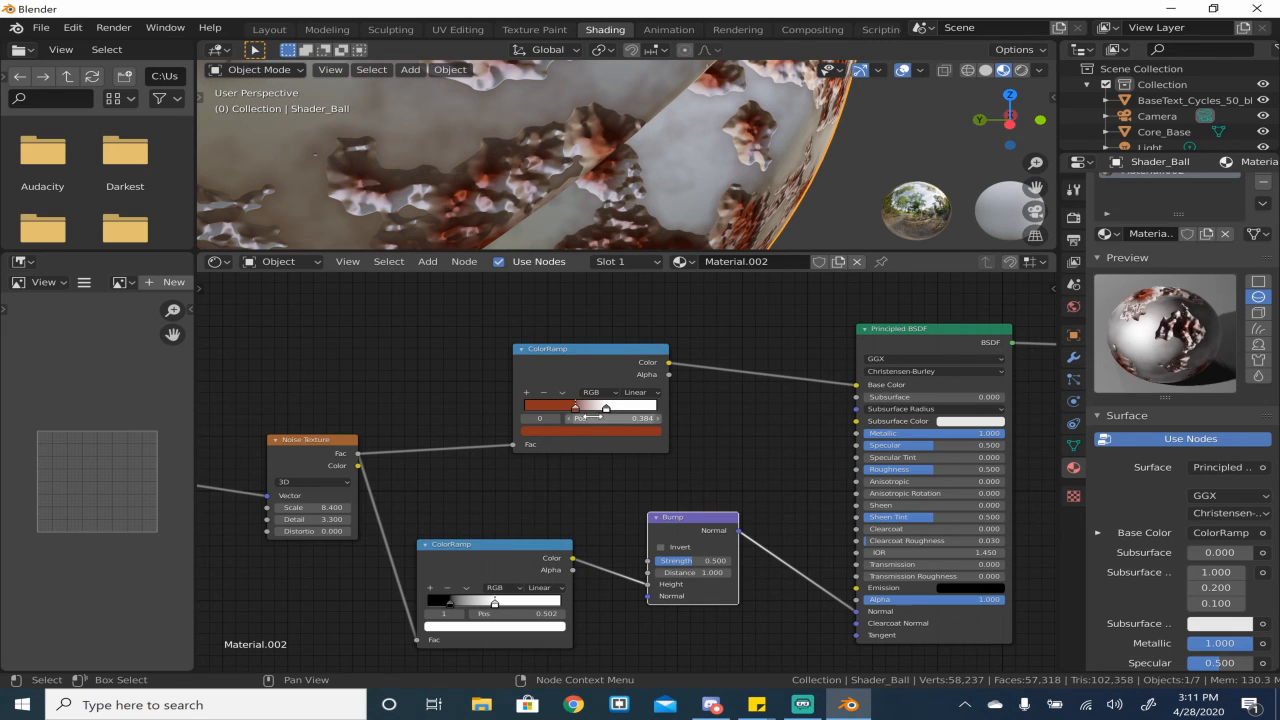
# - Bring the rust ColorRamp's two stops close together, with the white stop at 0.511, and inspect the whole shader ball
pyautogui.moveTo(585, 414); pyautogui.dragTo(596, 411)
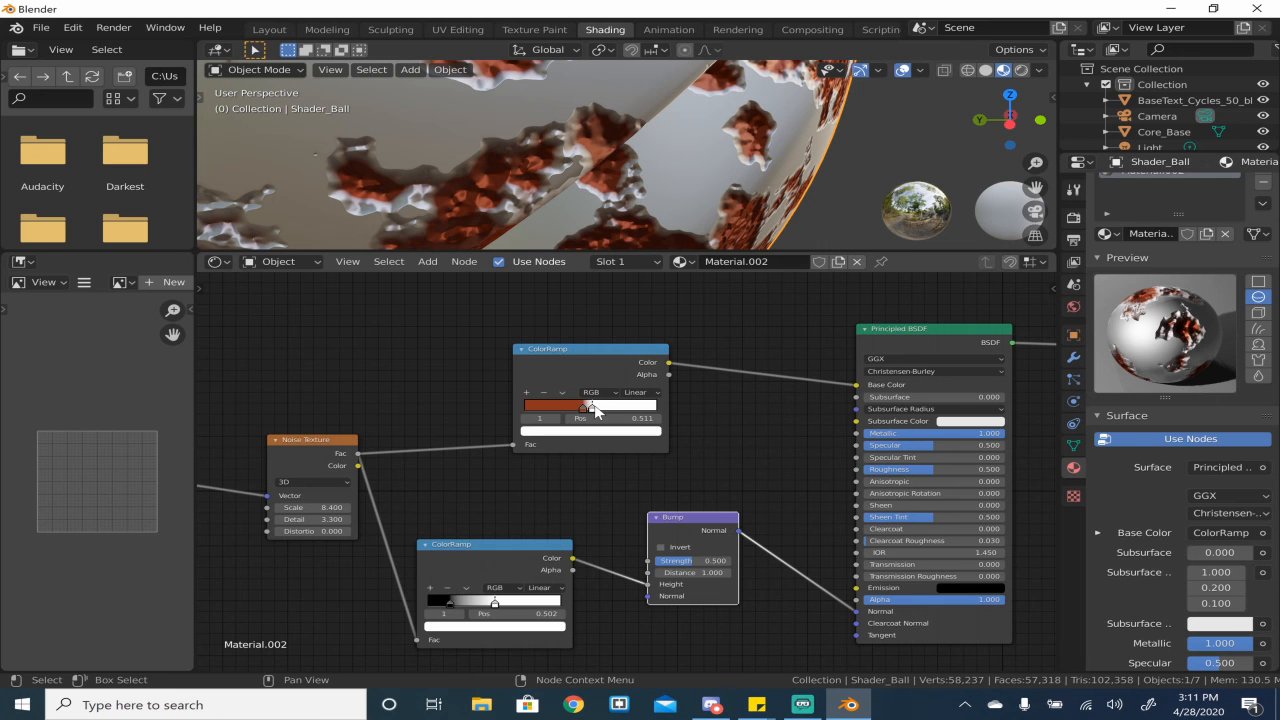
pyautogui.scroll(-3, 575, 488)
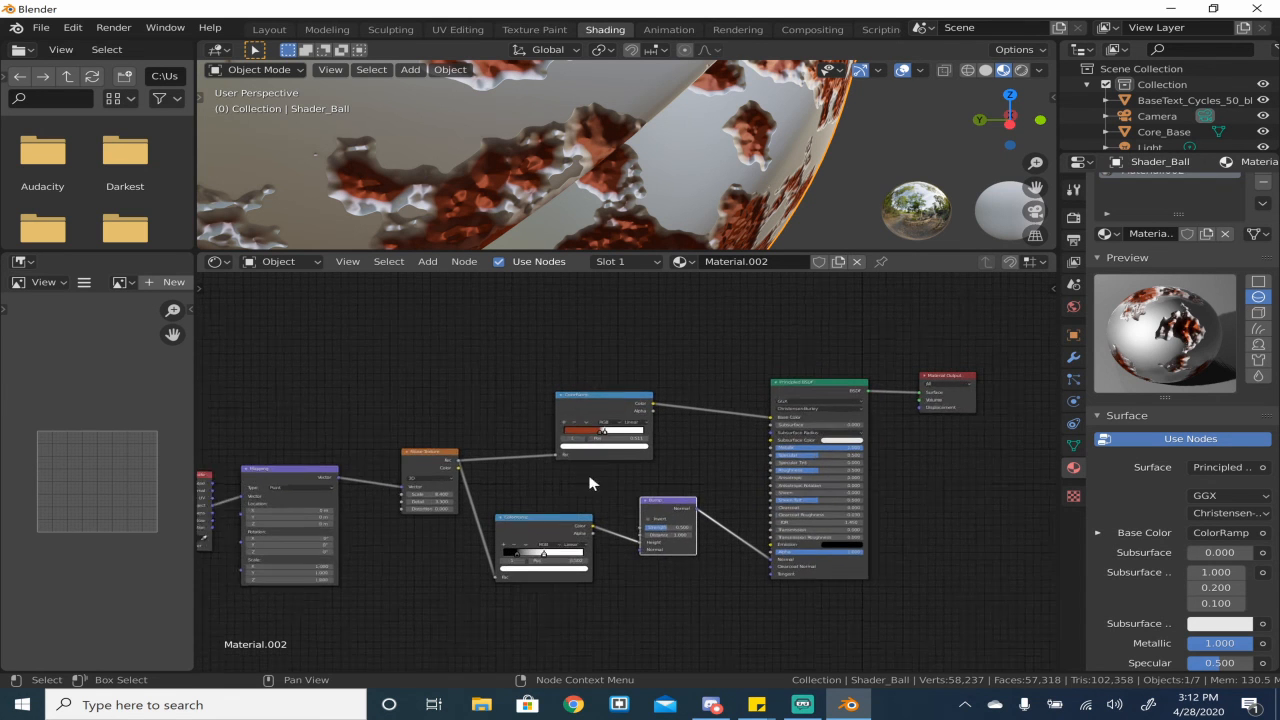
pyautogui.scroll(1, 590, 484)
pyautogui.scroll(-3, 642, 150)
pyautogui.moveTo(590, 178); pyautogui.dragTo(493, 208, button='middle')
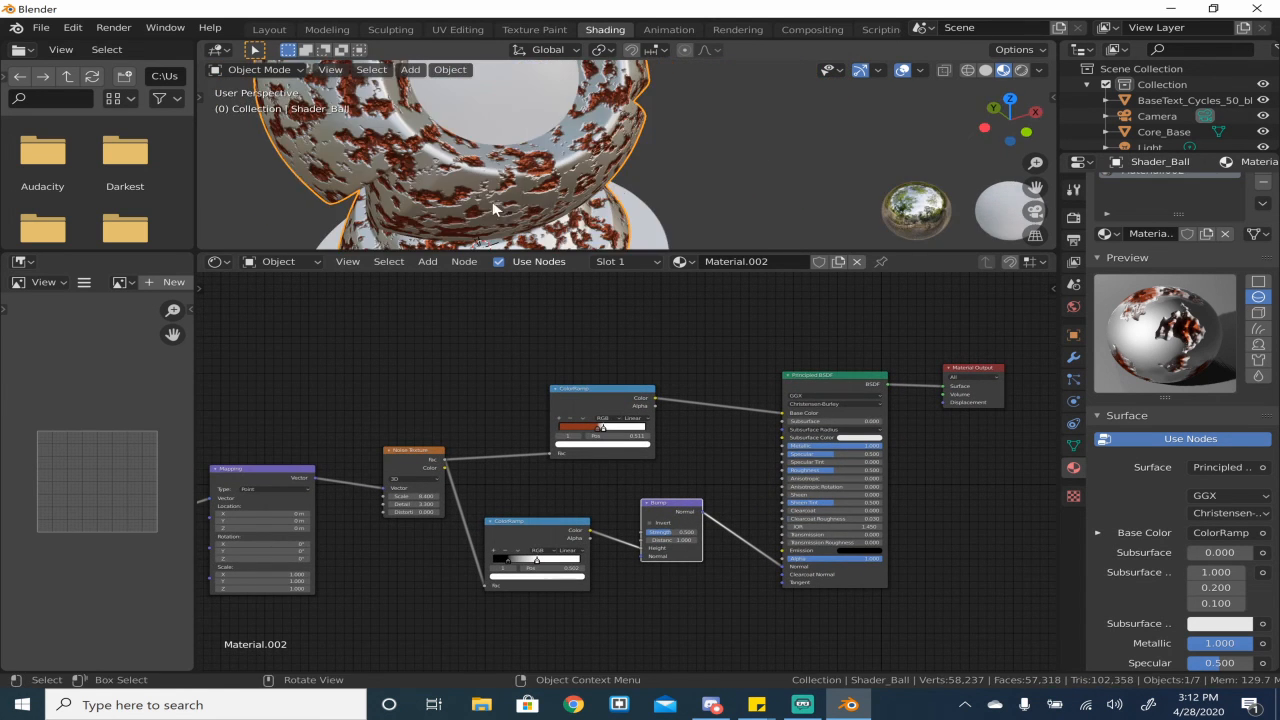
pyautogui.scroll(-3, 615, 188)
pyautogui.moveTo(615, 188); pyautogui.dragTo(551, 172, button='middle')
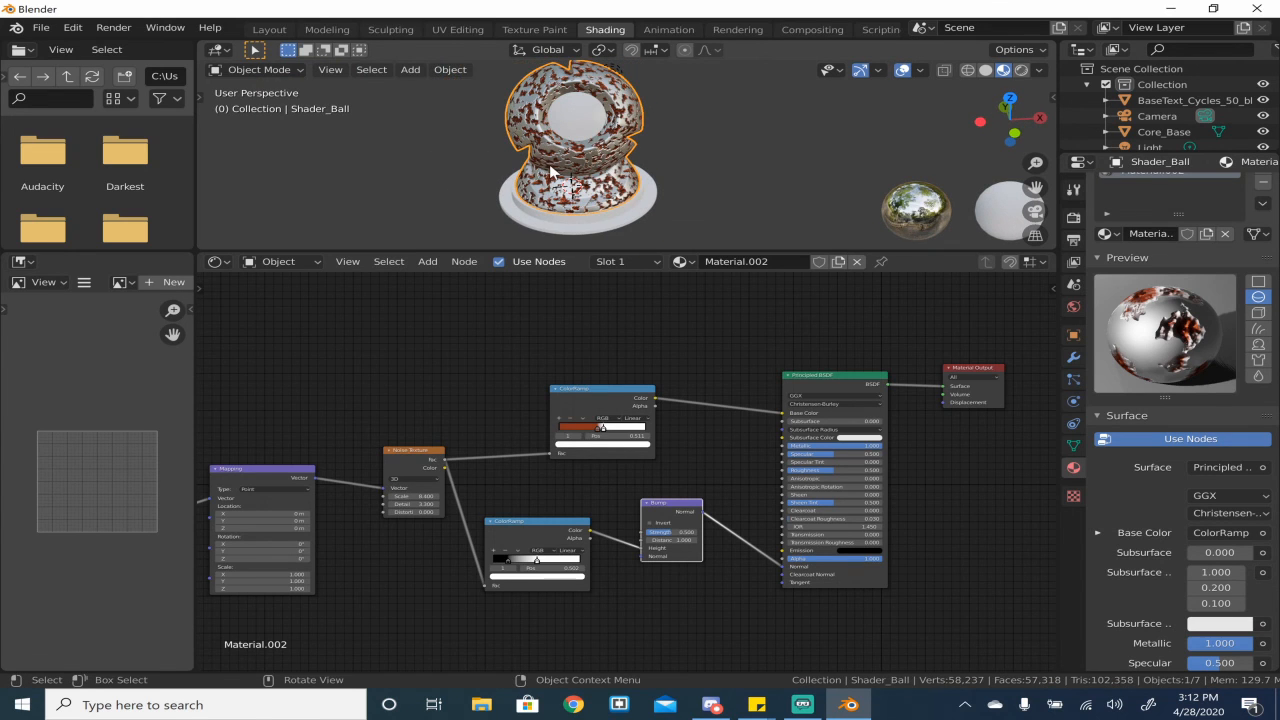